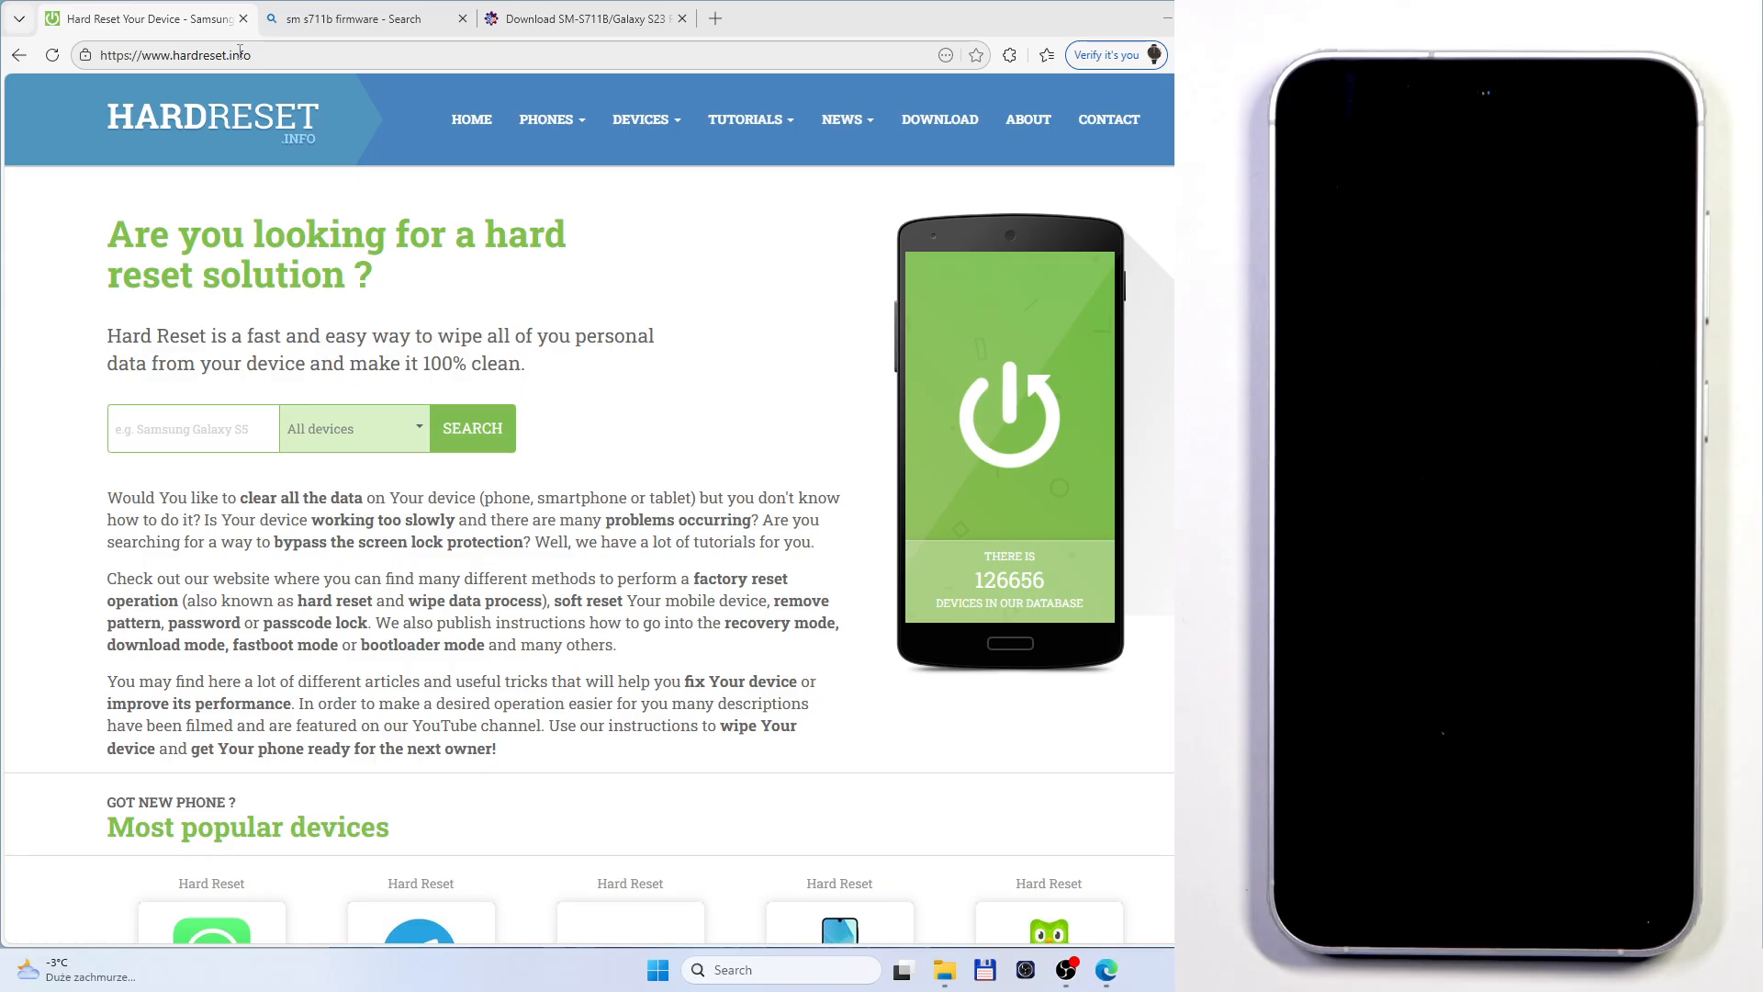
- Search the site's download section for "samsung drivers" and open the download page of the standard Samsung Drivers
click(949, 120)
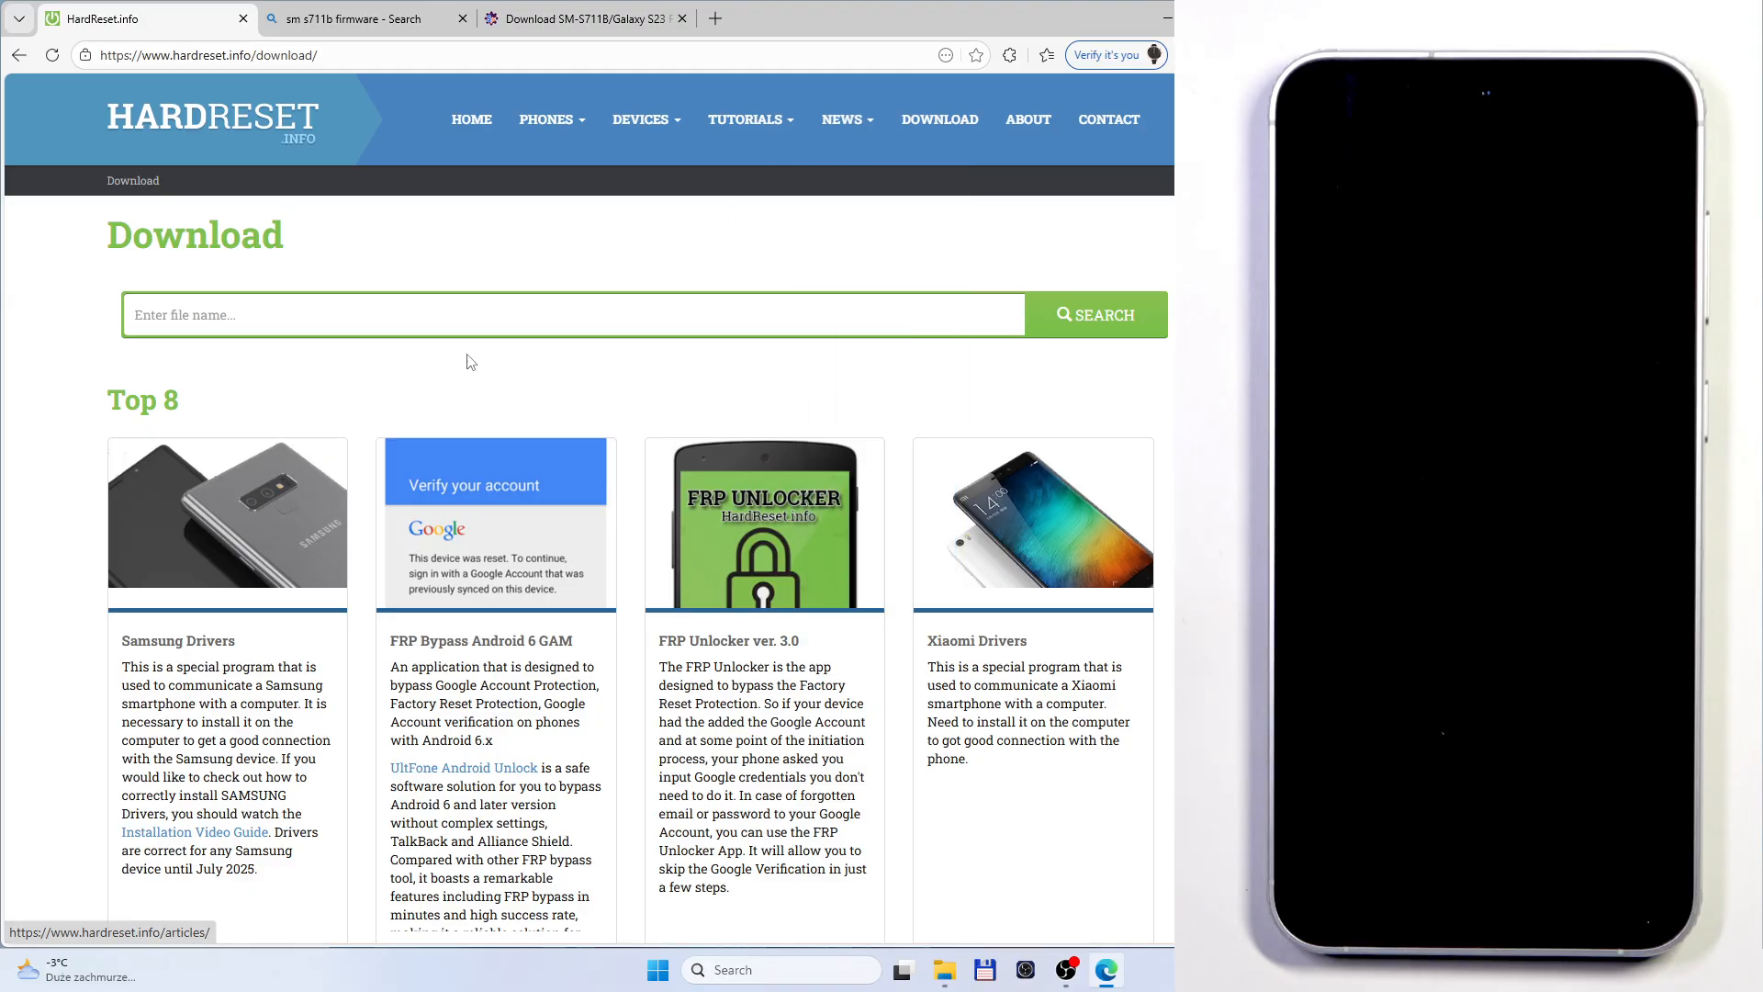
click(385, 317)
click(222, 427)
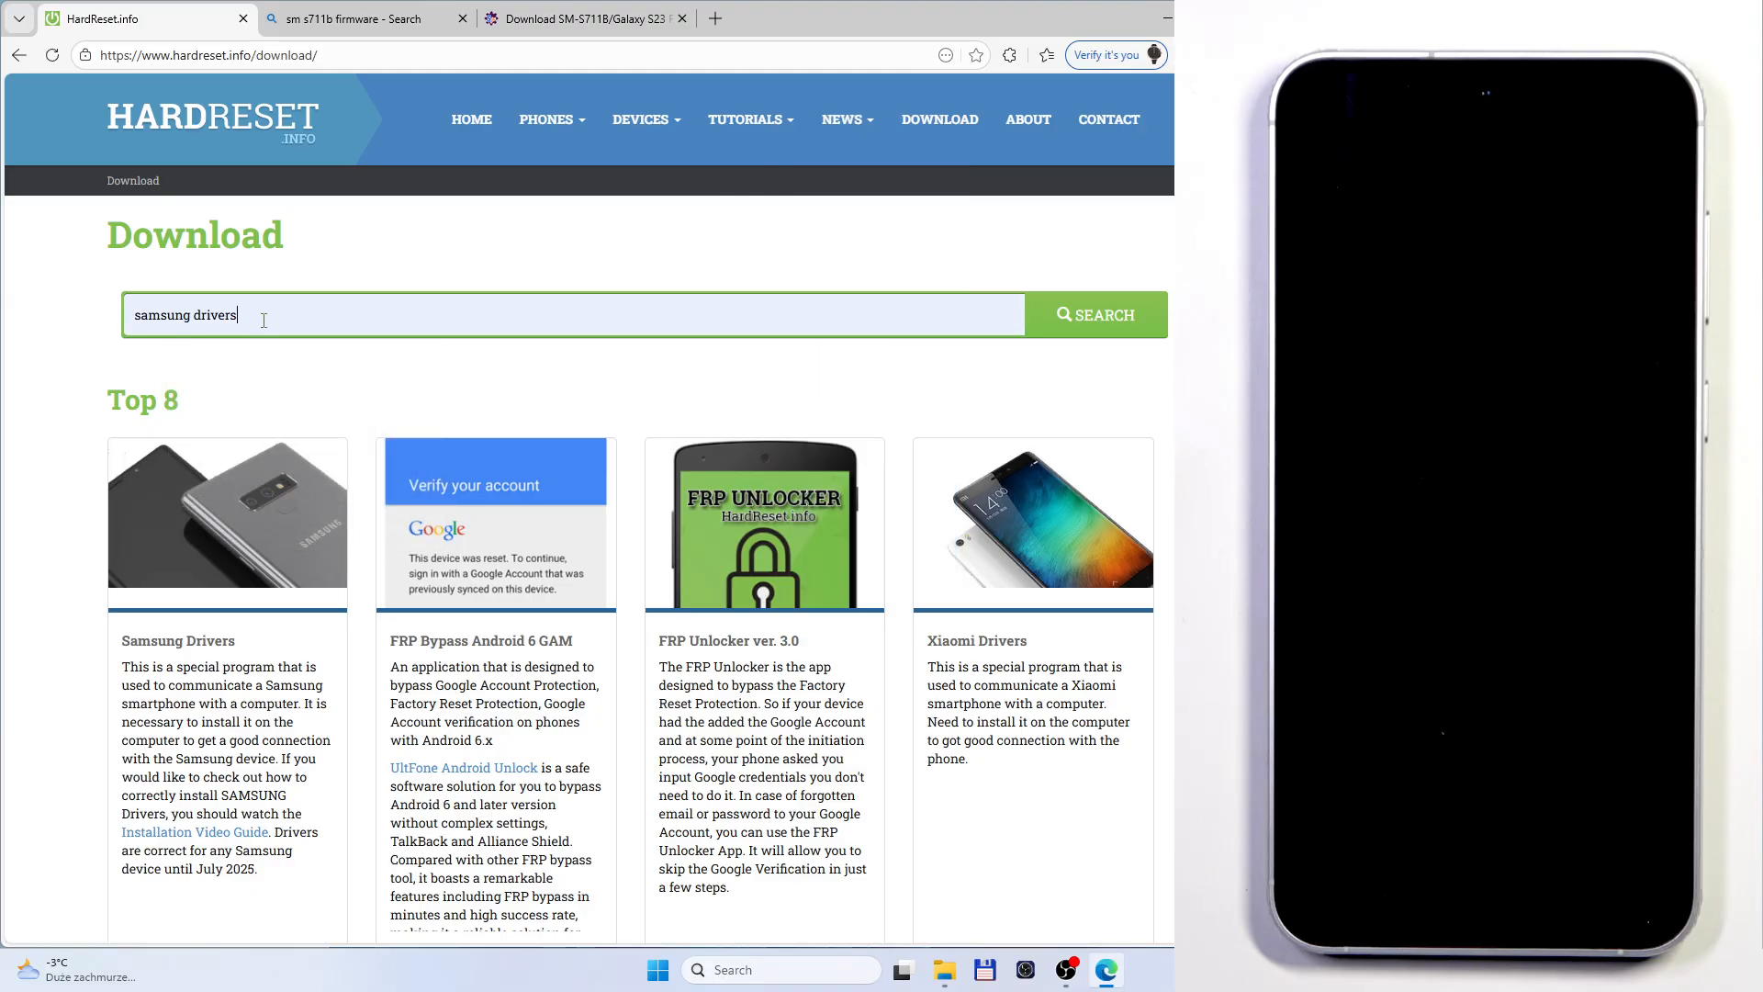
click(1065, 317)
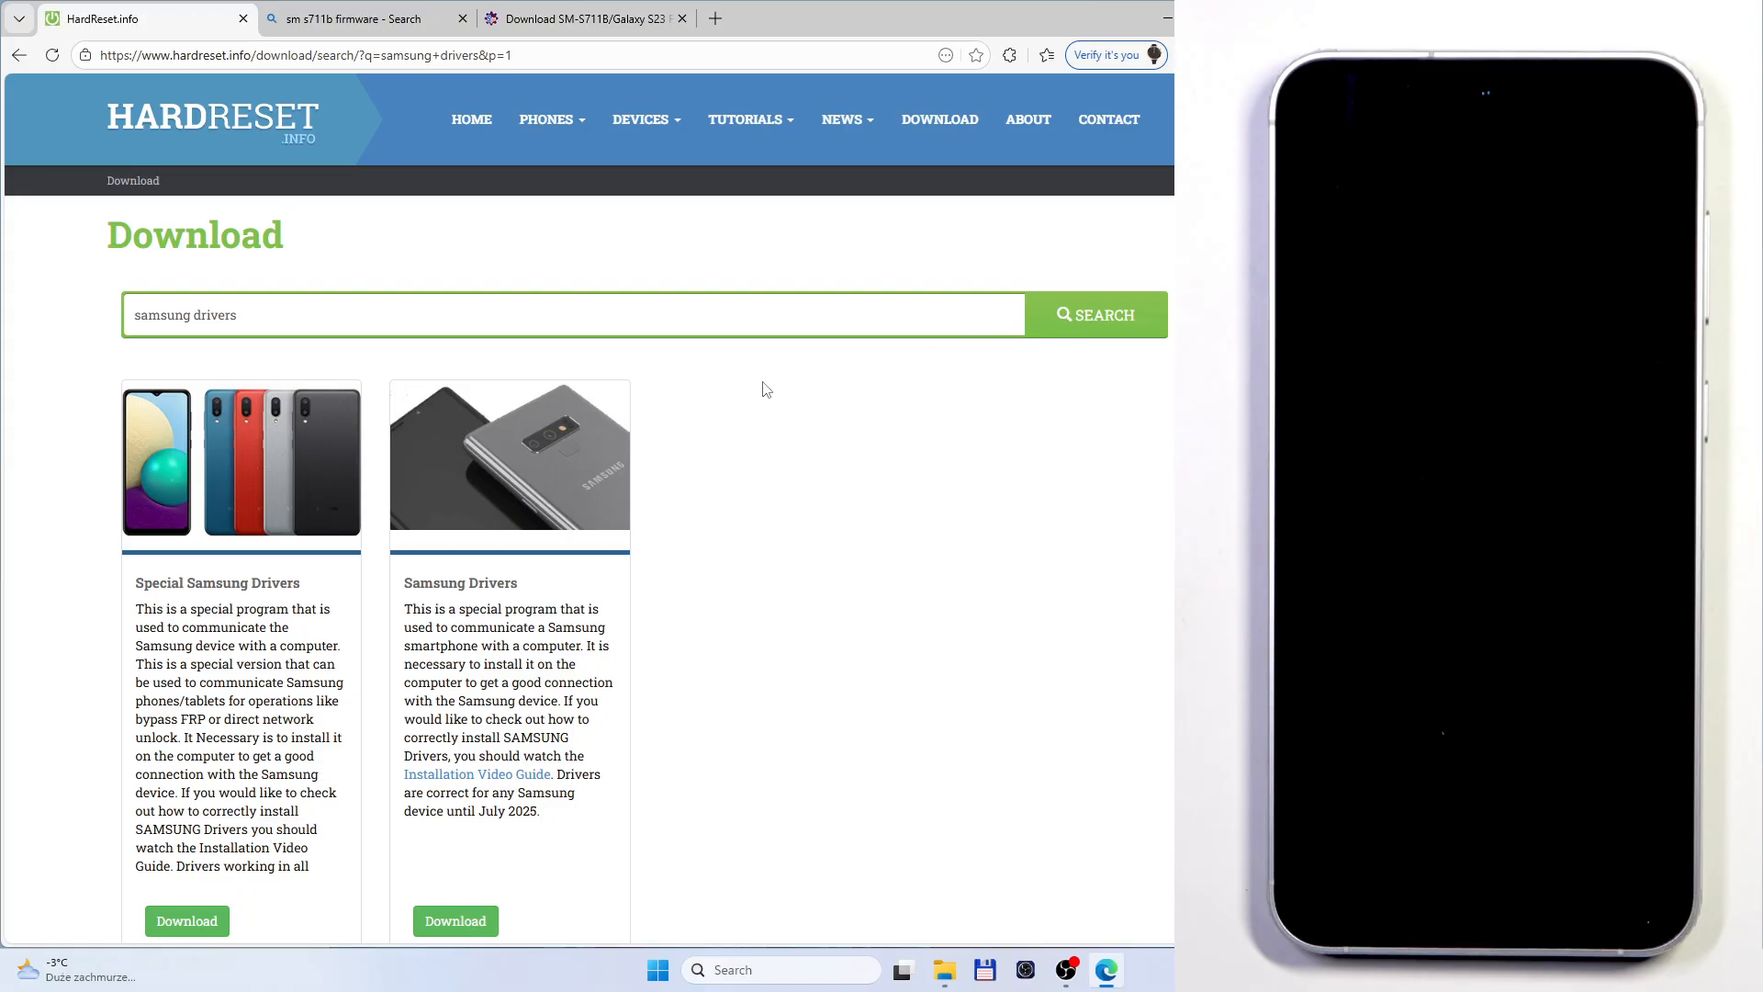
click(498, 588)
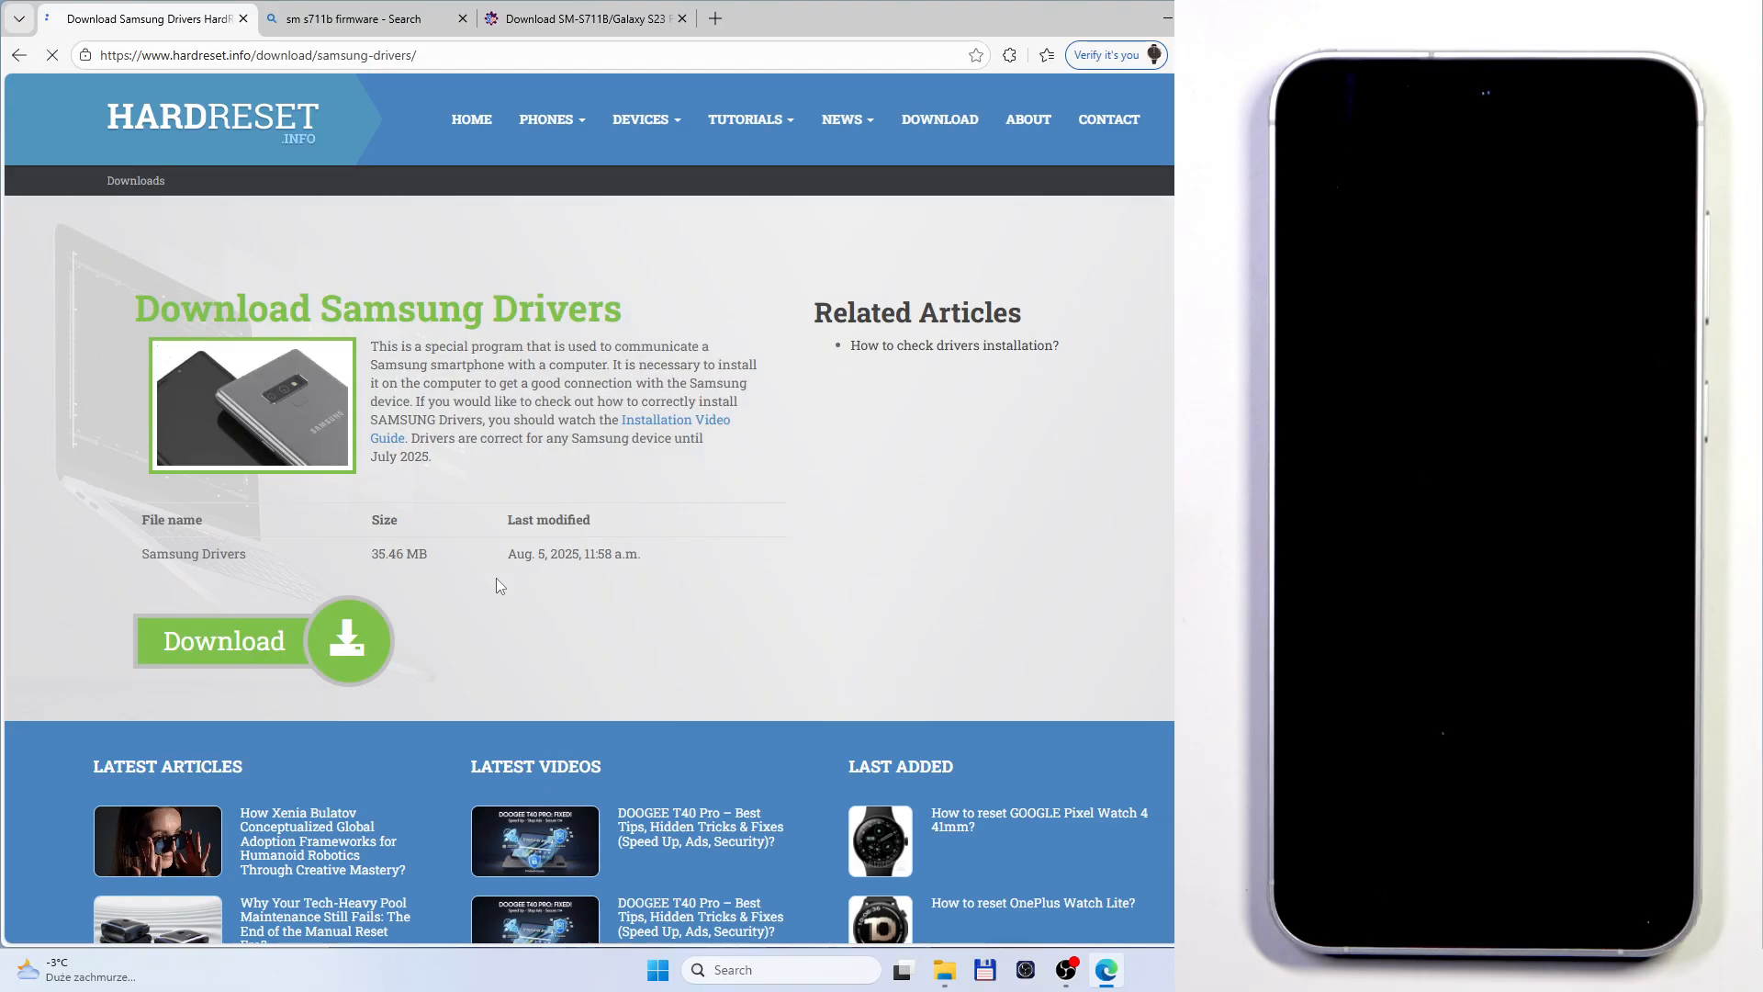
- Search the download section for "odin", view the Odin3 v3.14.4 download page, and return to the site's home page
click(927, 117)
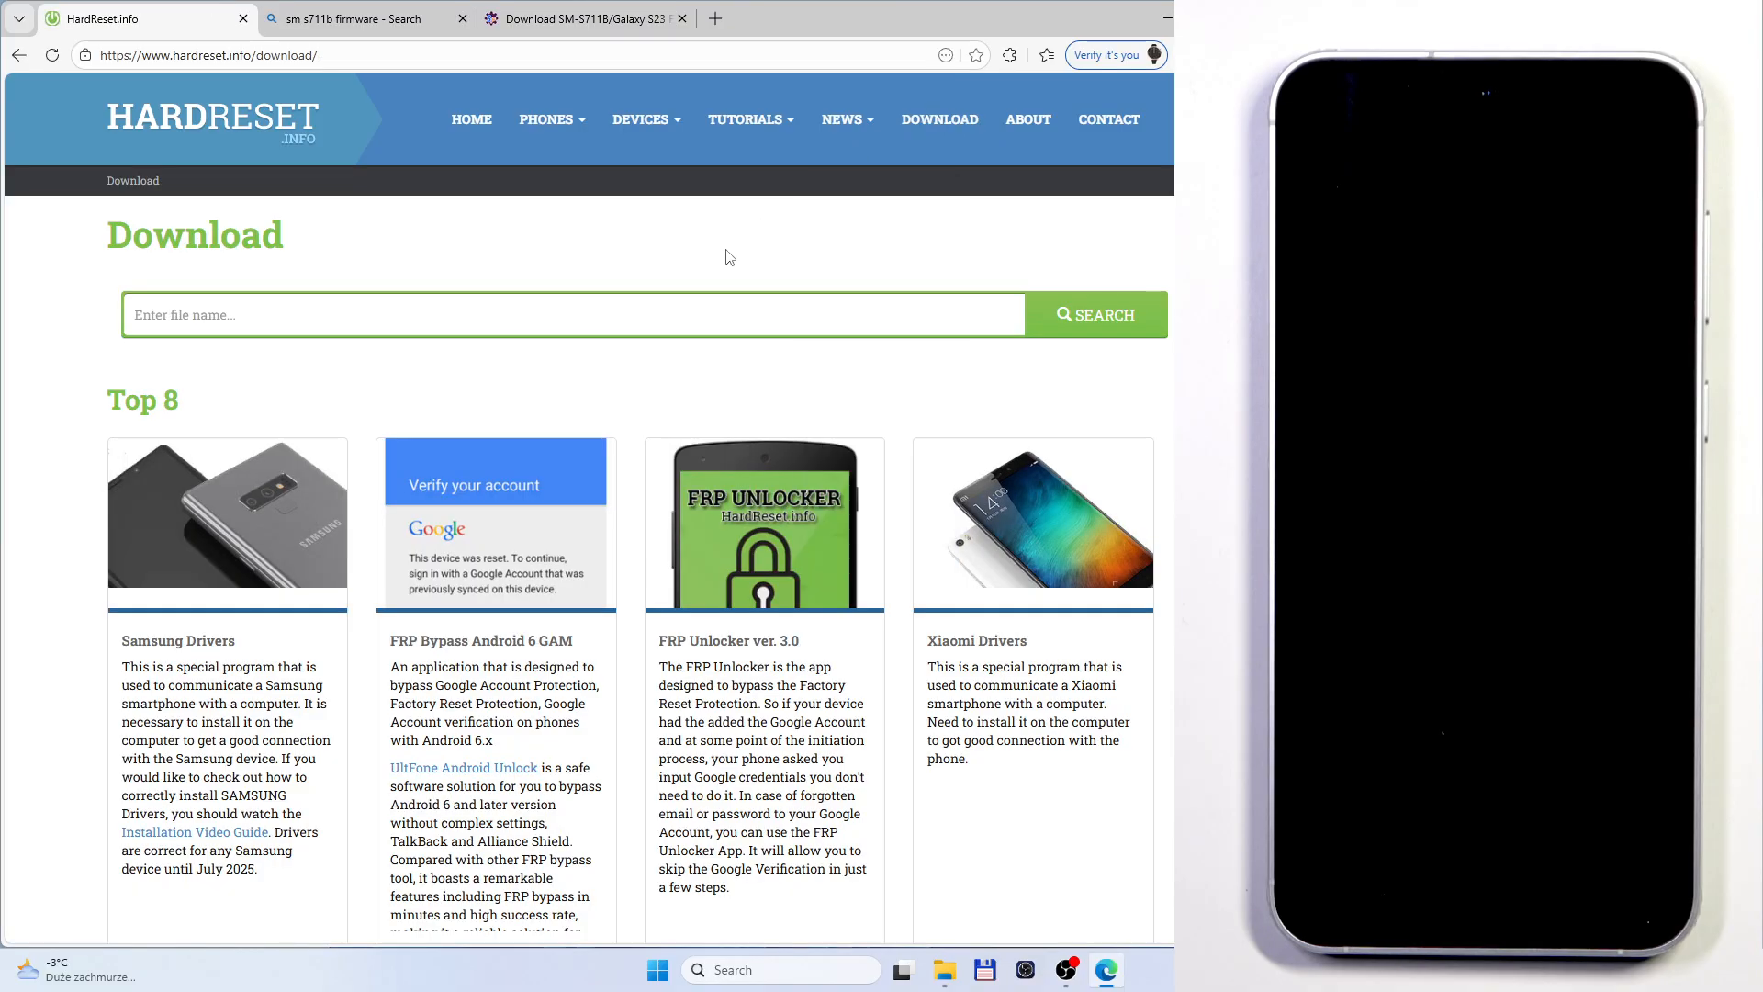
click(631, 312)
text(odin)
key(Return)
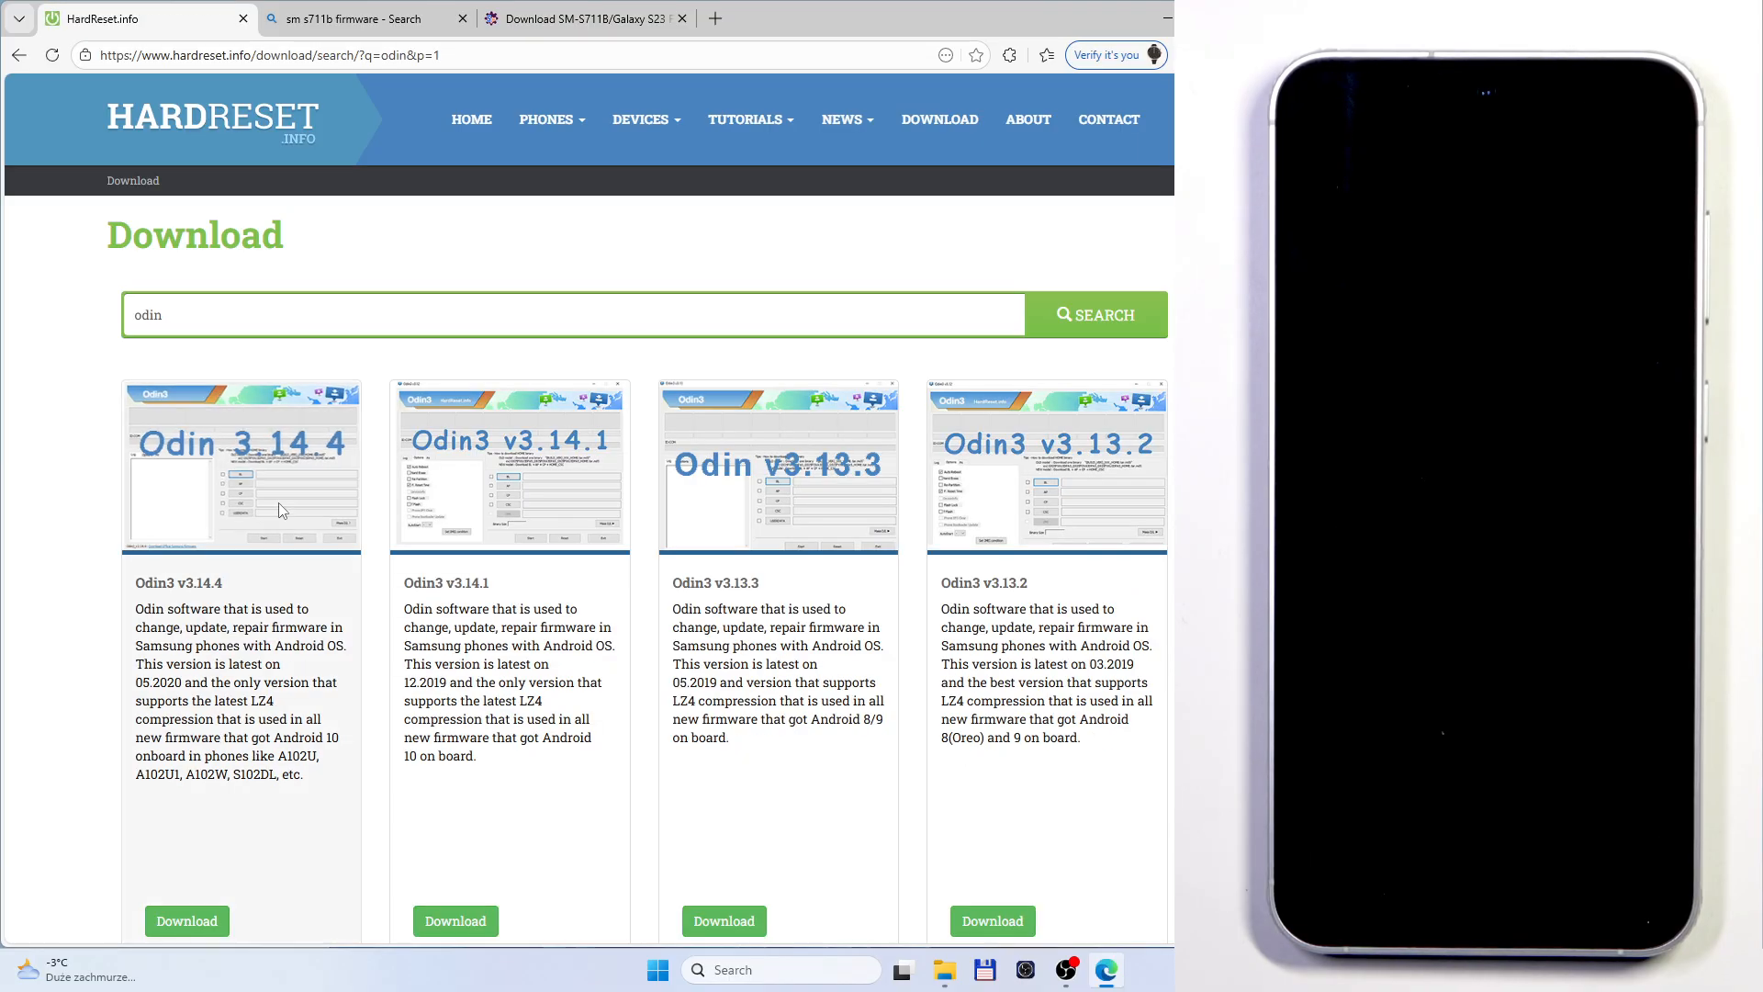
click(208, 589)
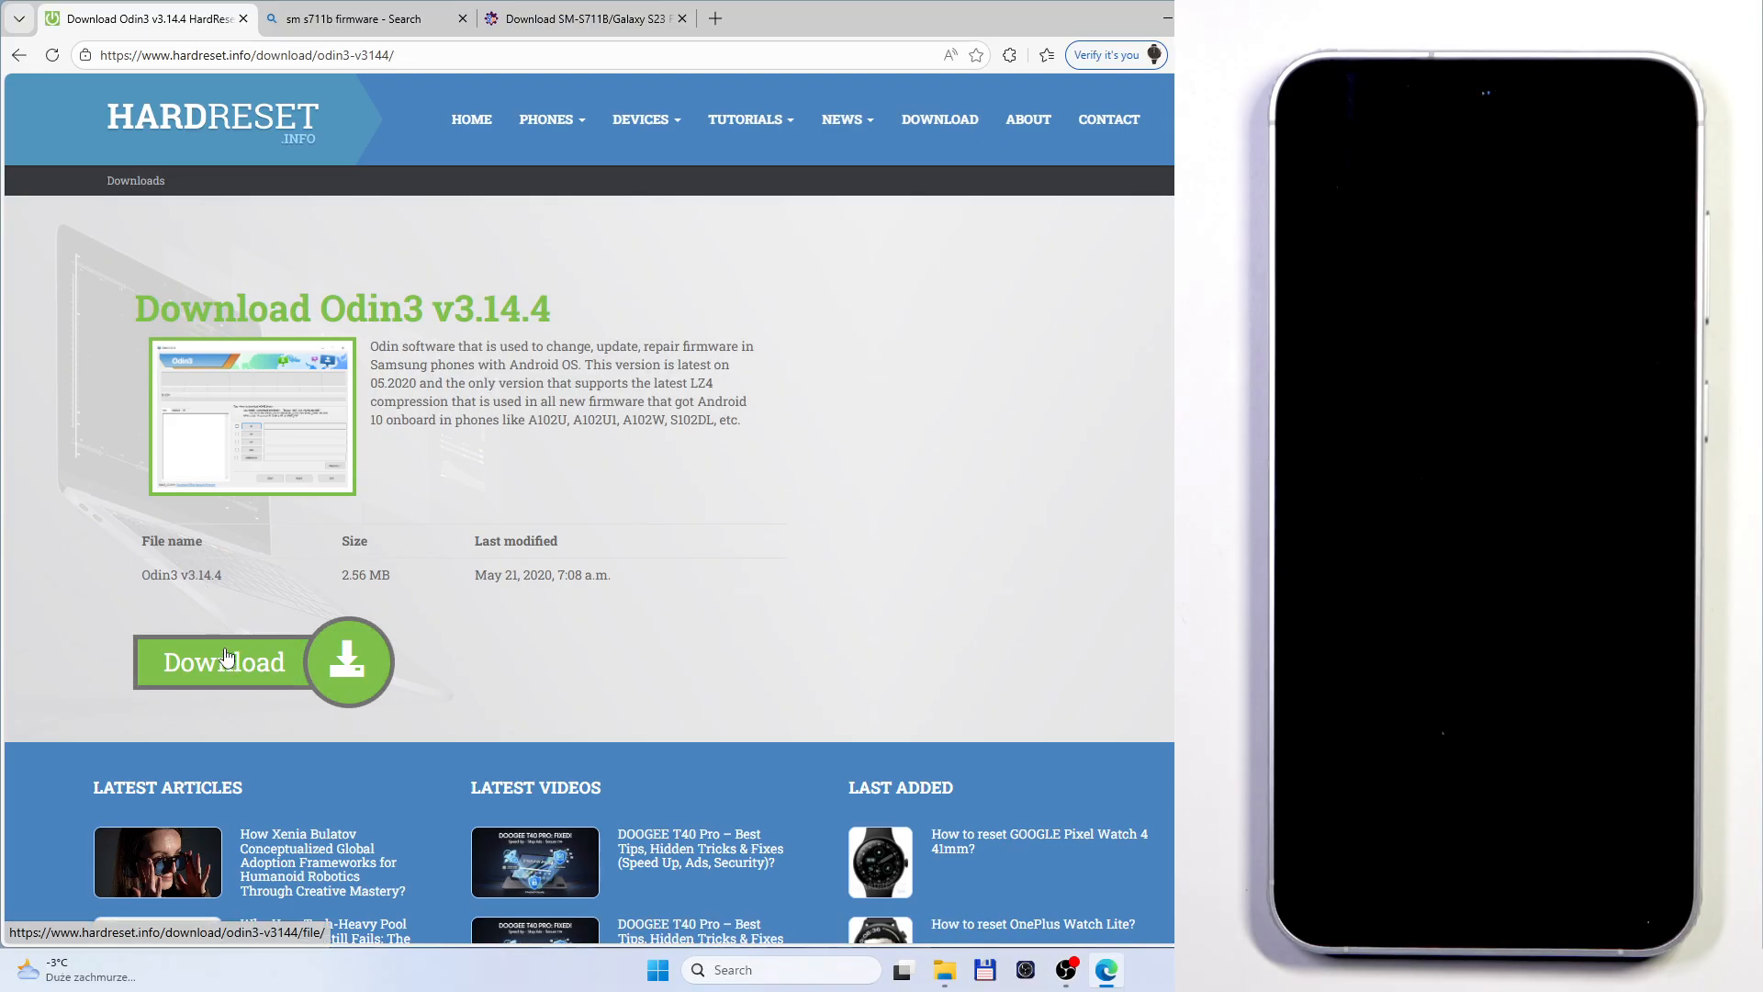
click(272, 111)
- Open the SamFw SM-S711B/Galaxy S23 FE firmware result from the "sm s711b firmware" search and close the older firmware page
click(358, 22)
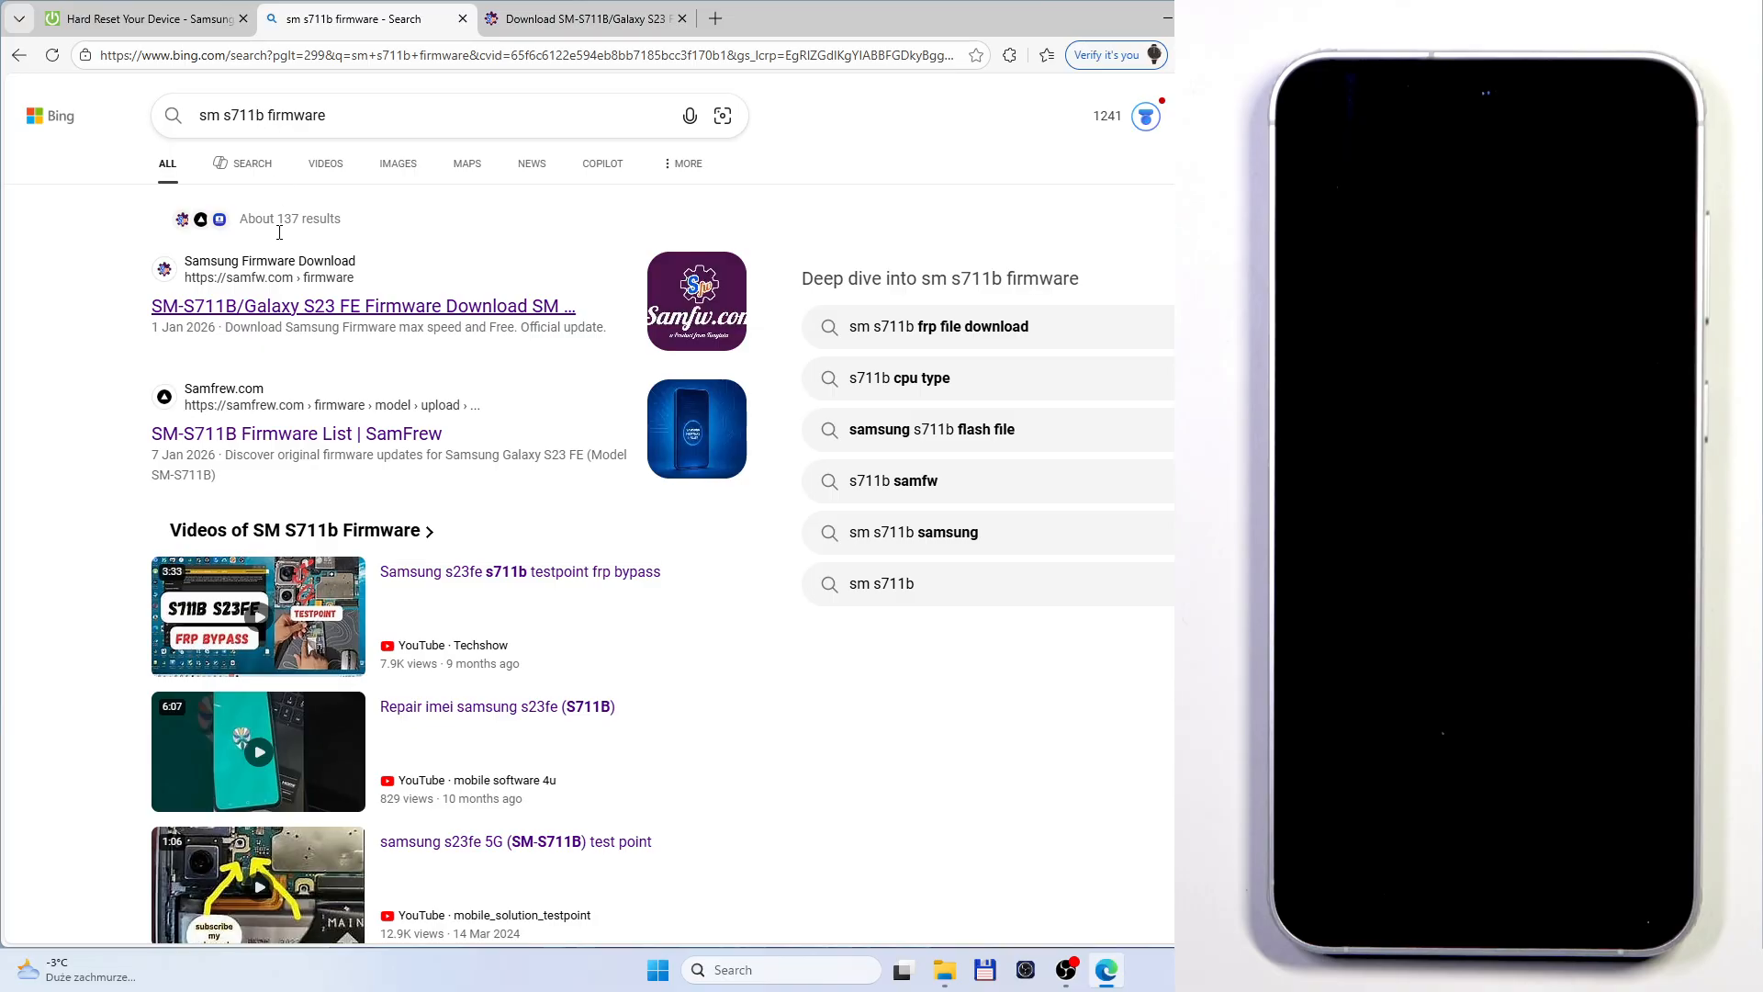
click(272, 298)
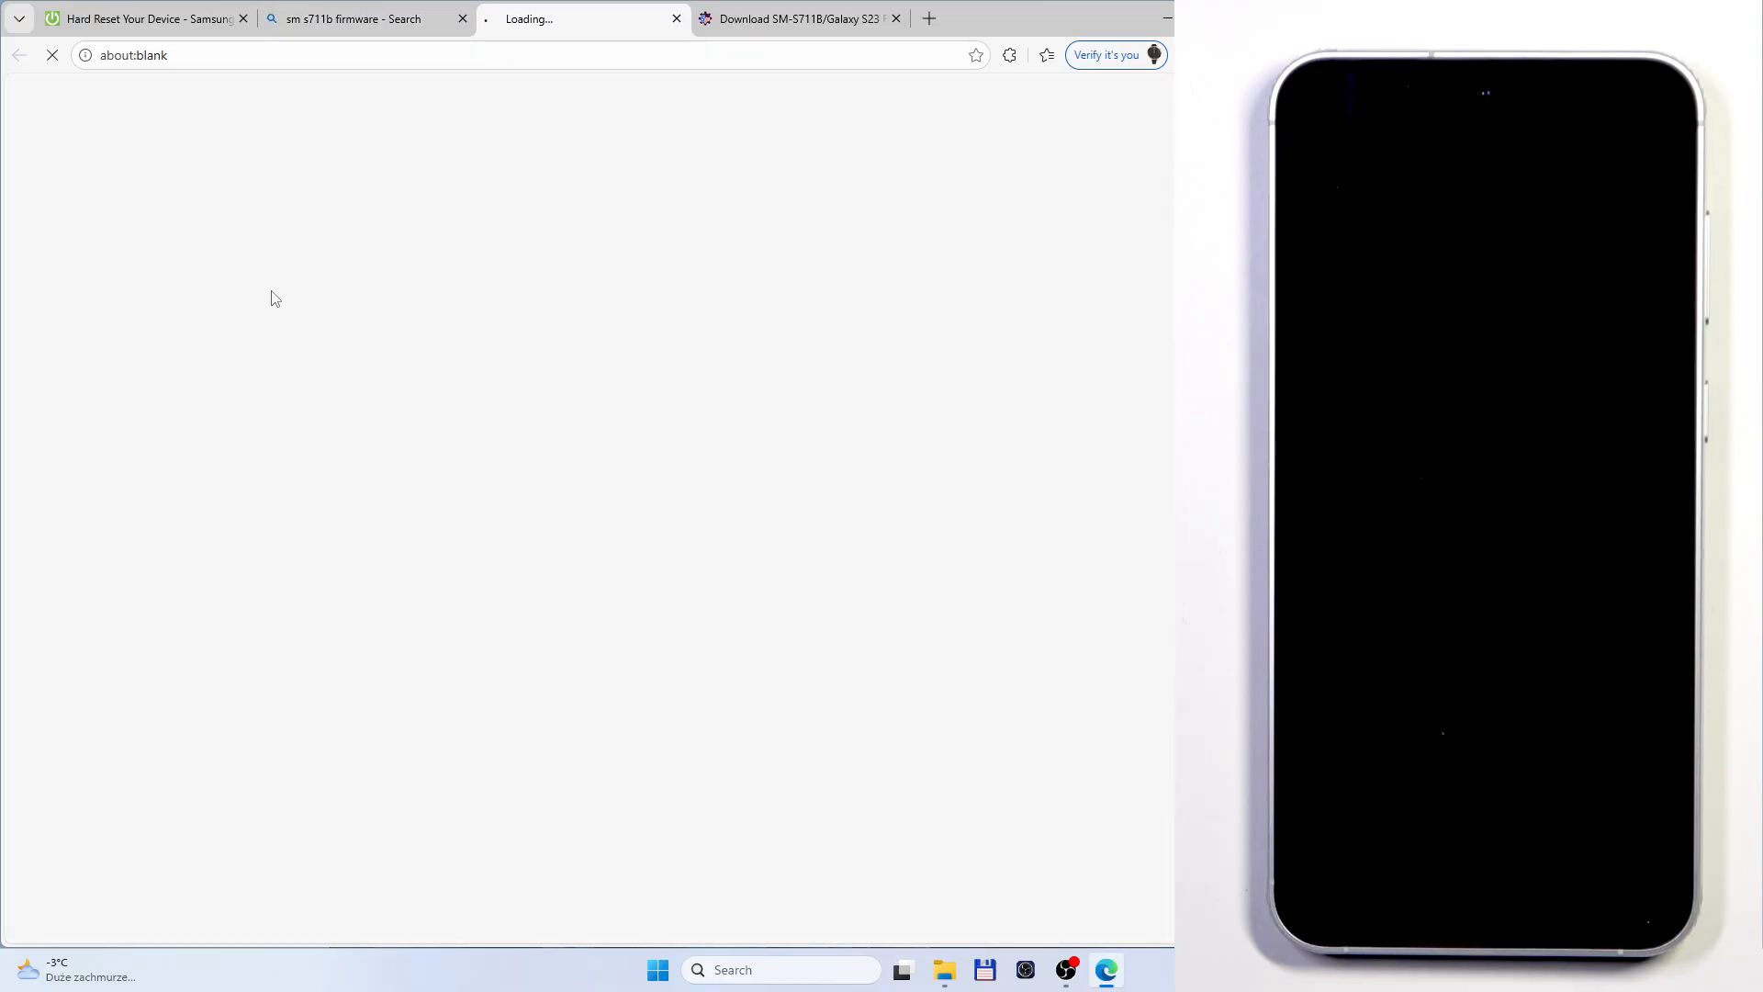
click(904, 19)
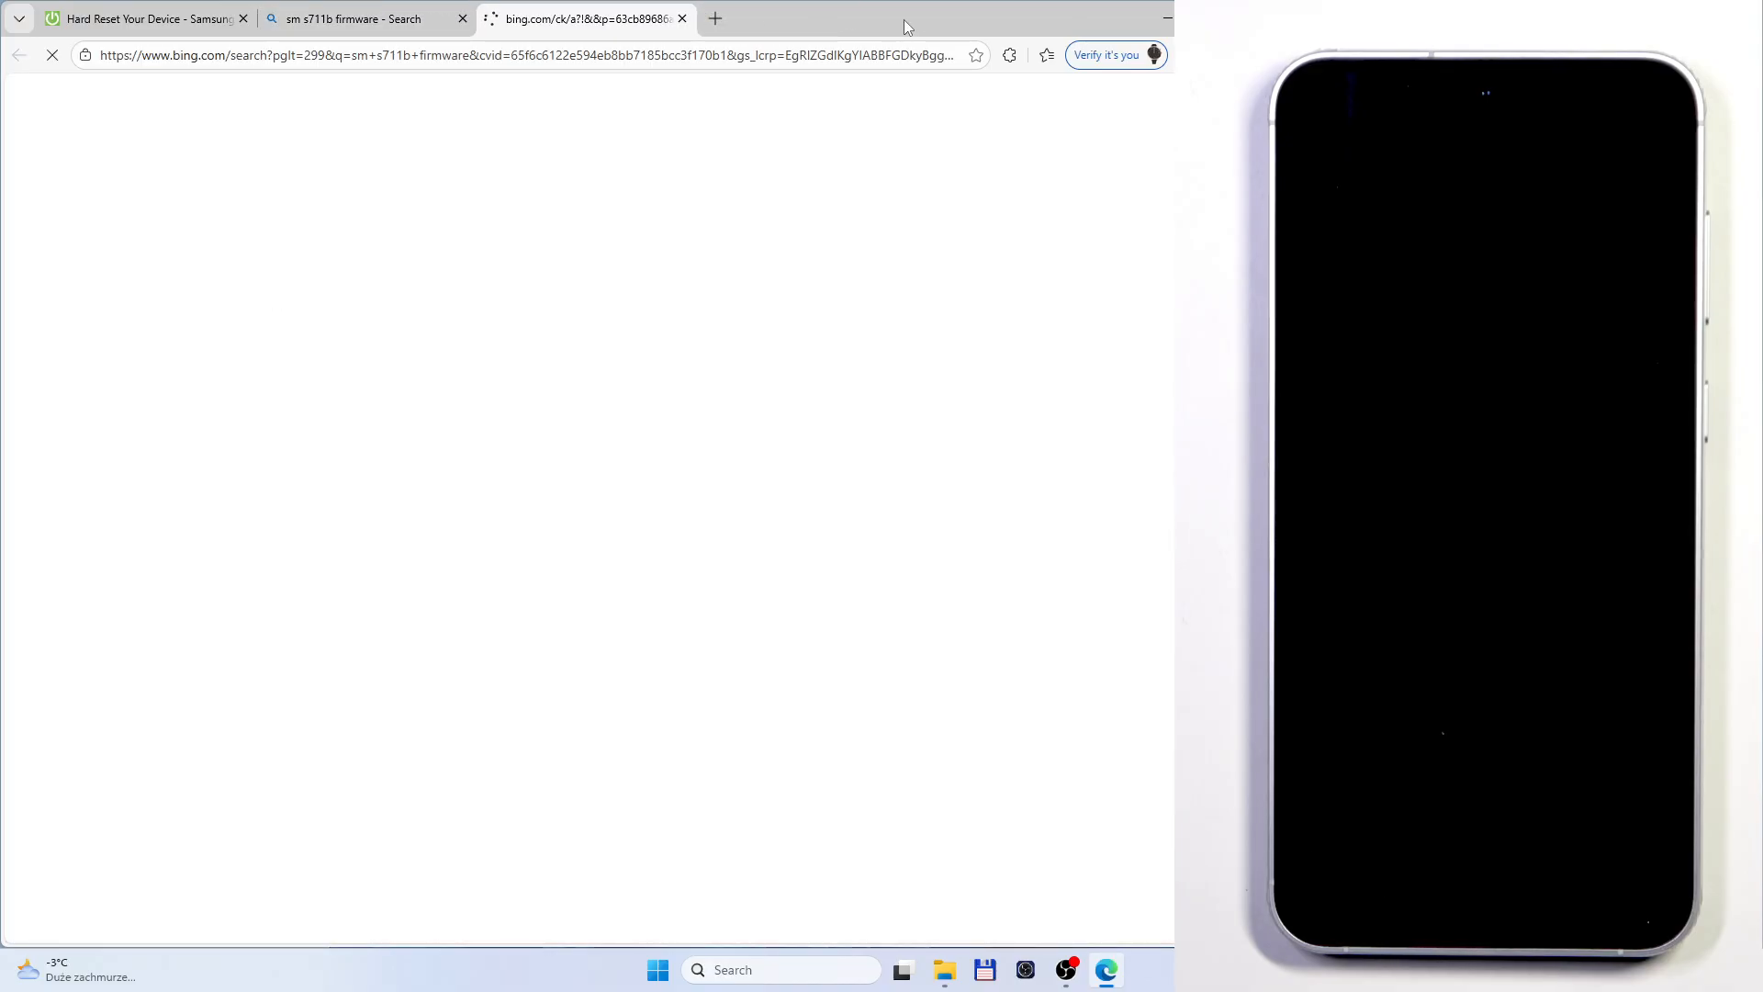
- Open the SM-S711B firmware list for the European Union region with CSC code EUX
scroll(433, 442, down, 2)
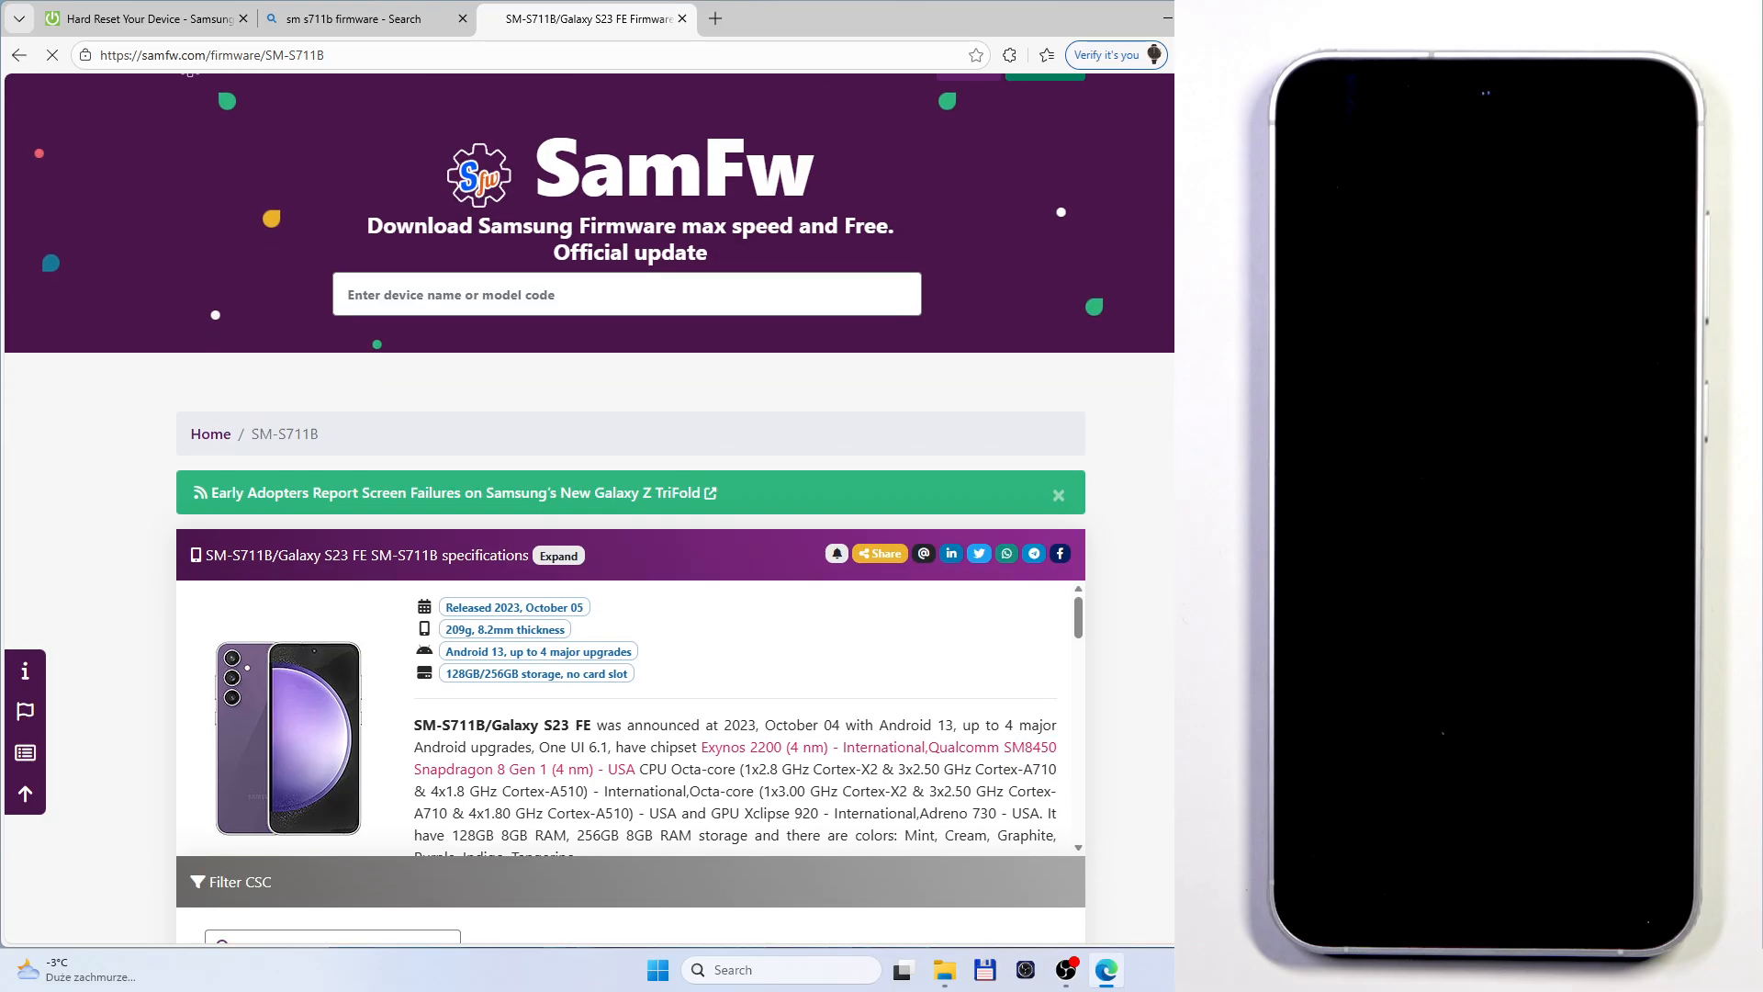
scroll(295, 537, down, 3)
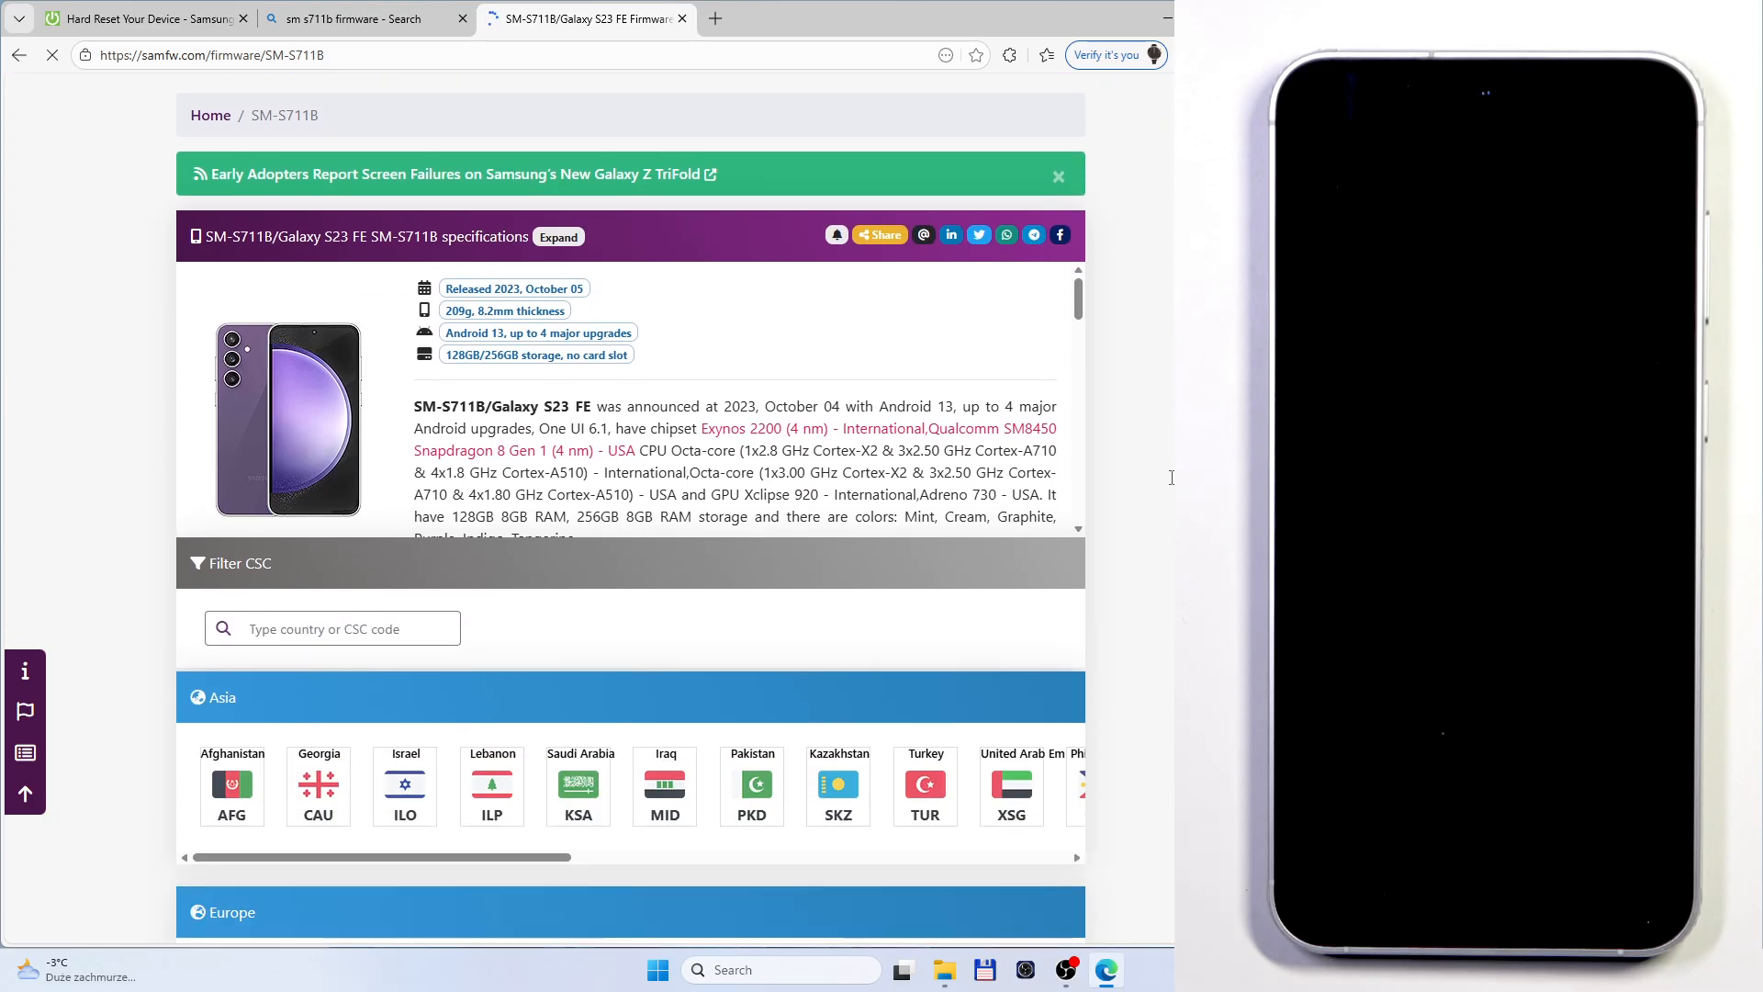
click(295, 537)
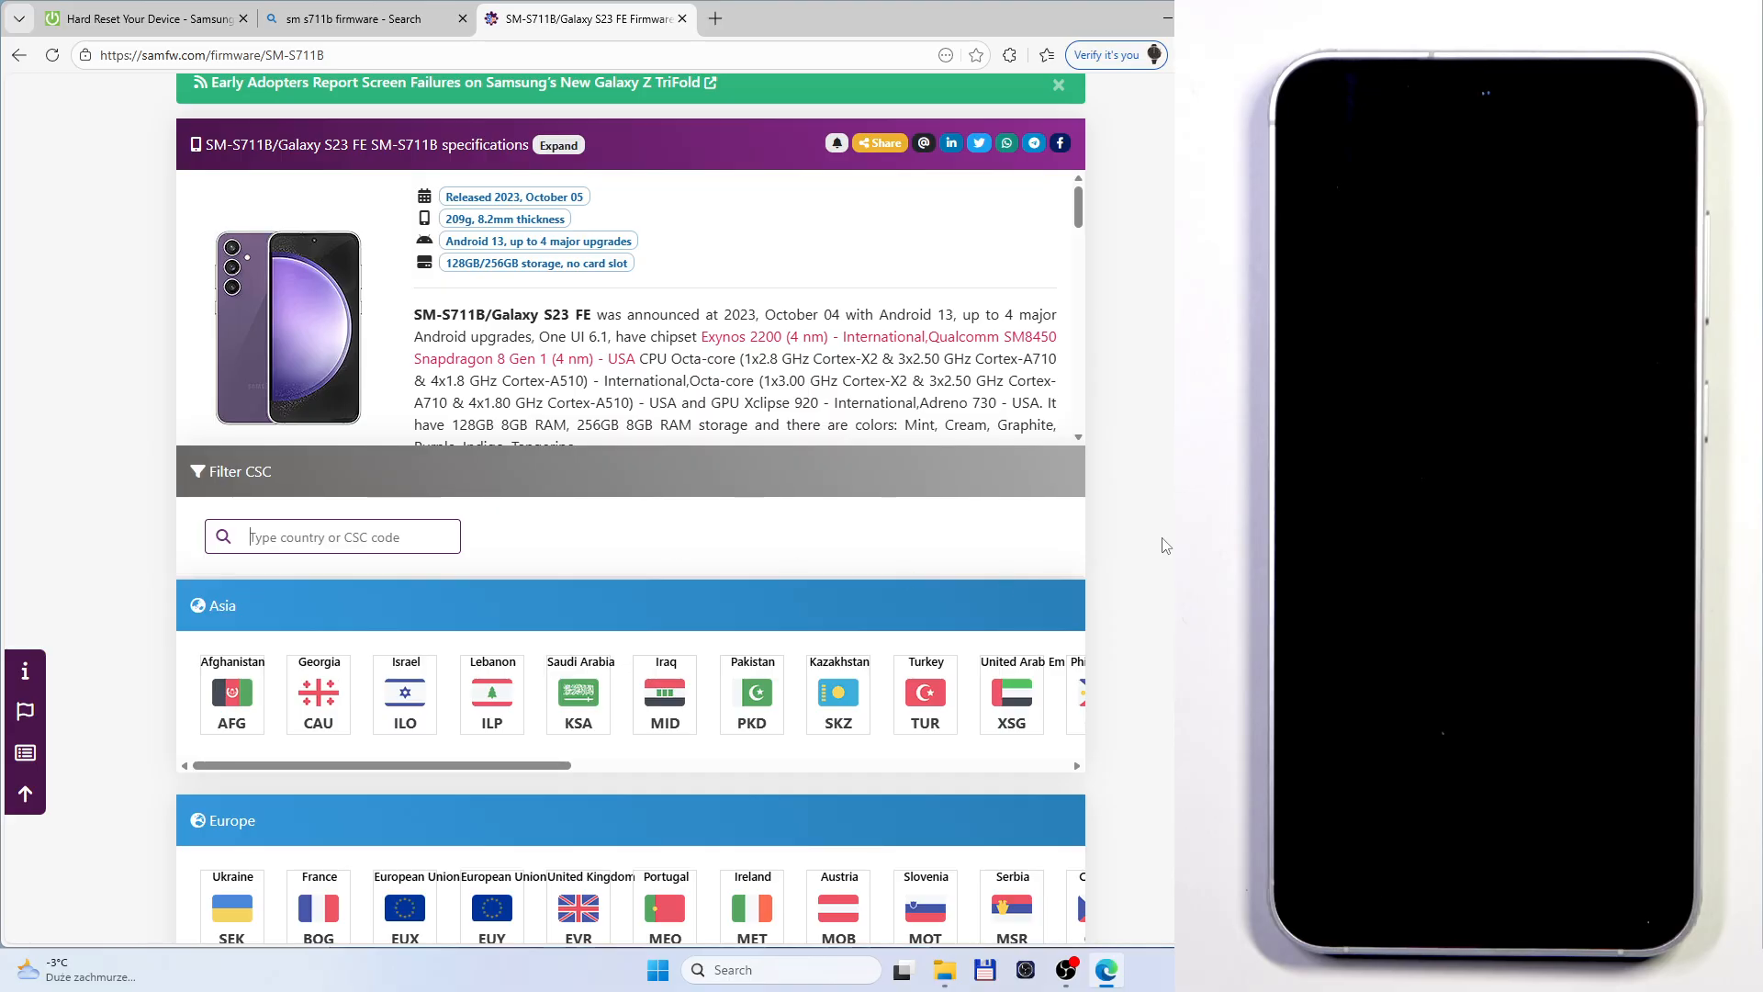
scroll(358, 673, down, 2)
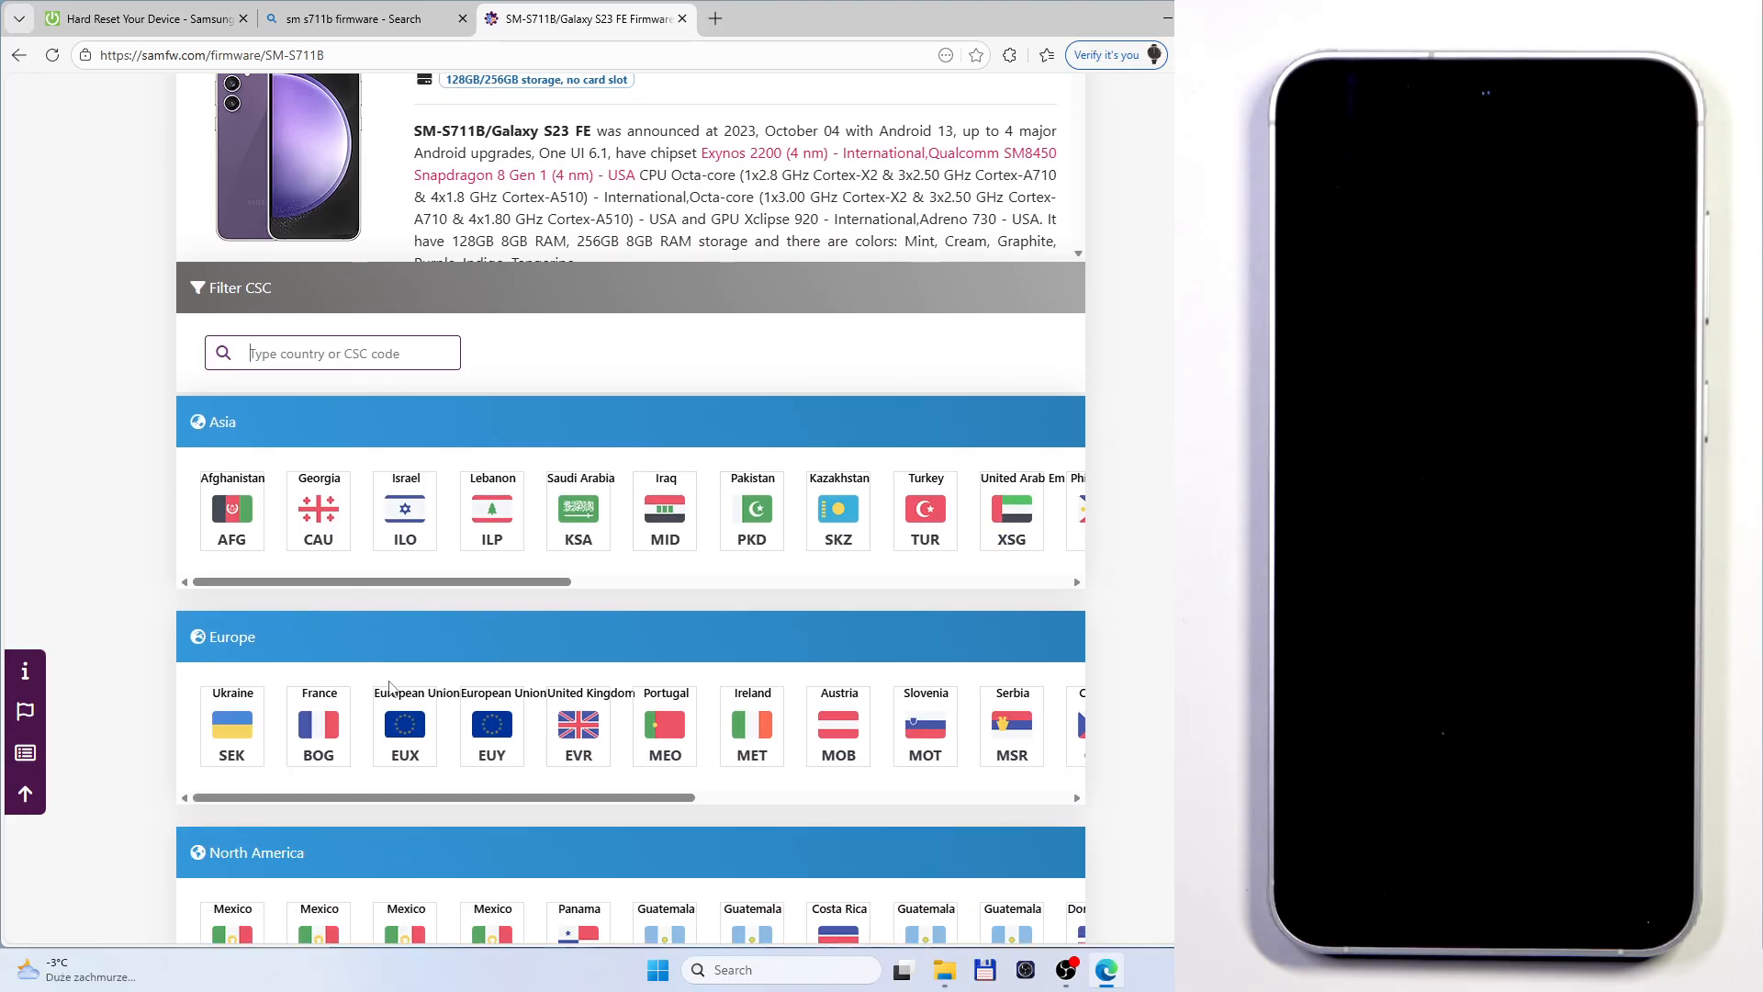
click(405, 749)
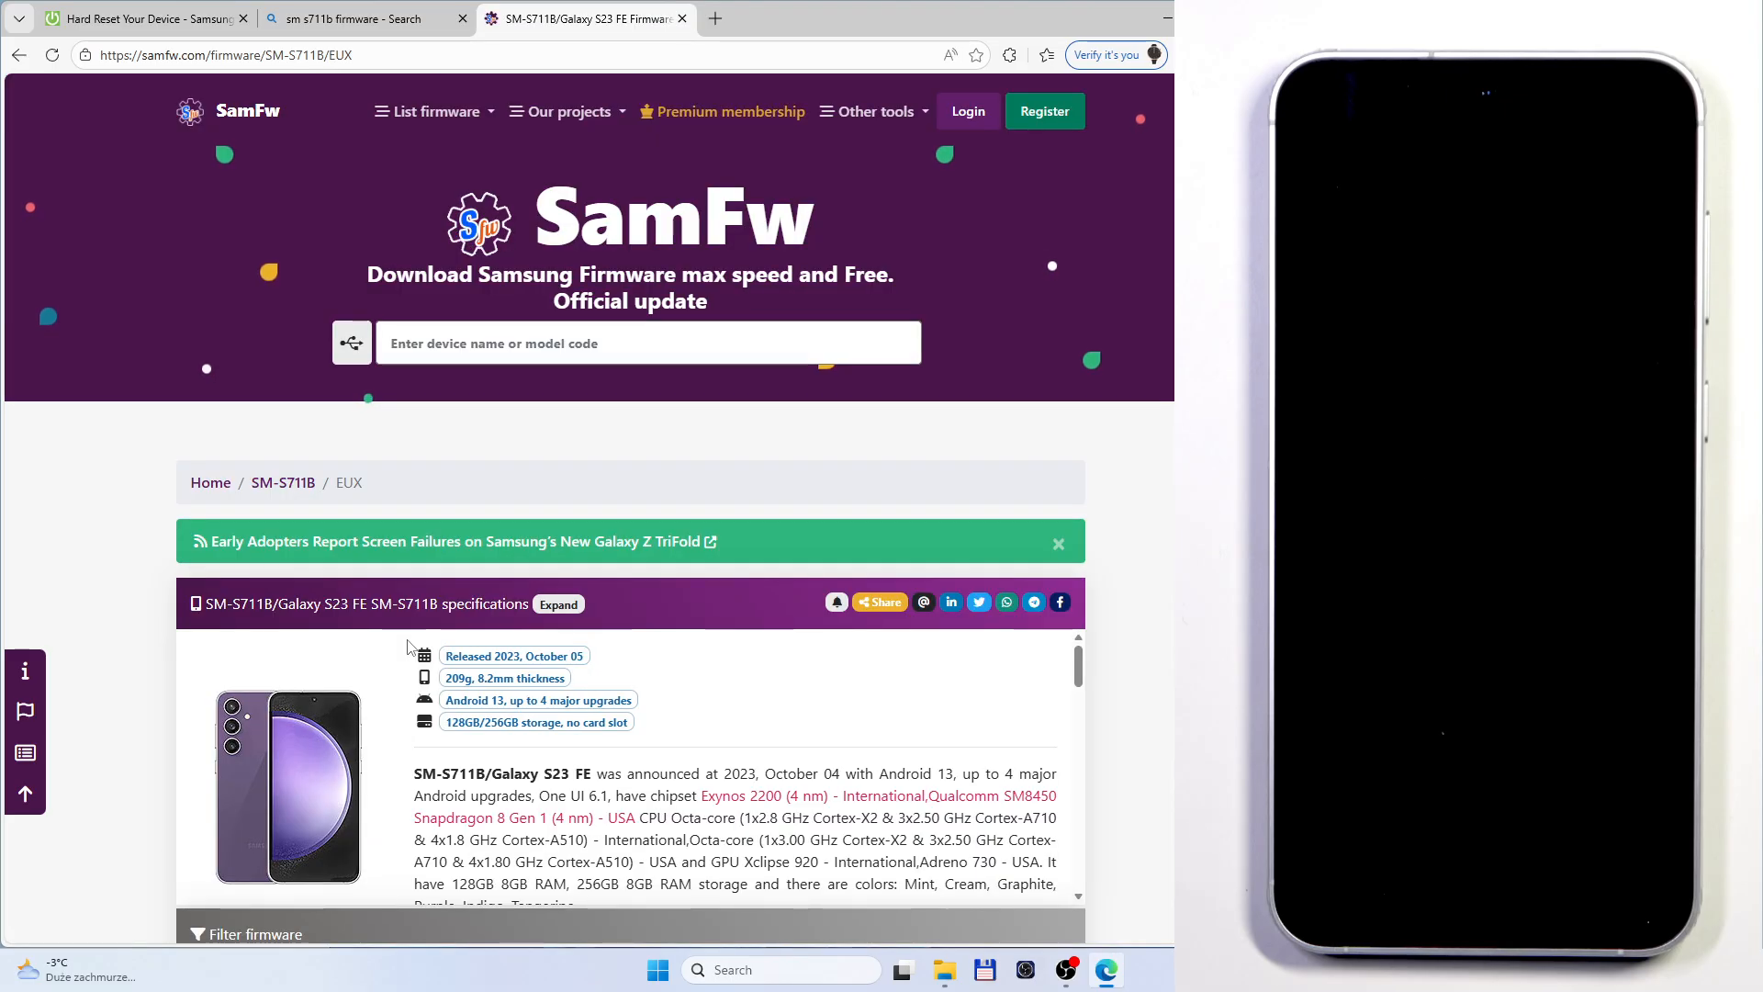
- Open the download page of firmware version S711BXXSCFYK3 from the EUX firmware list
scroll(1139, 614, down, 3)
scroll(1139, 614, down, 3)
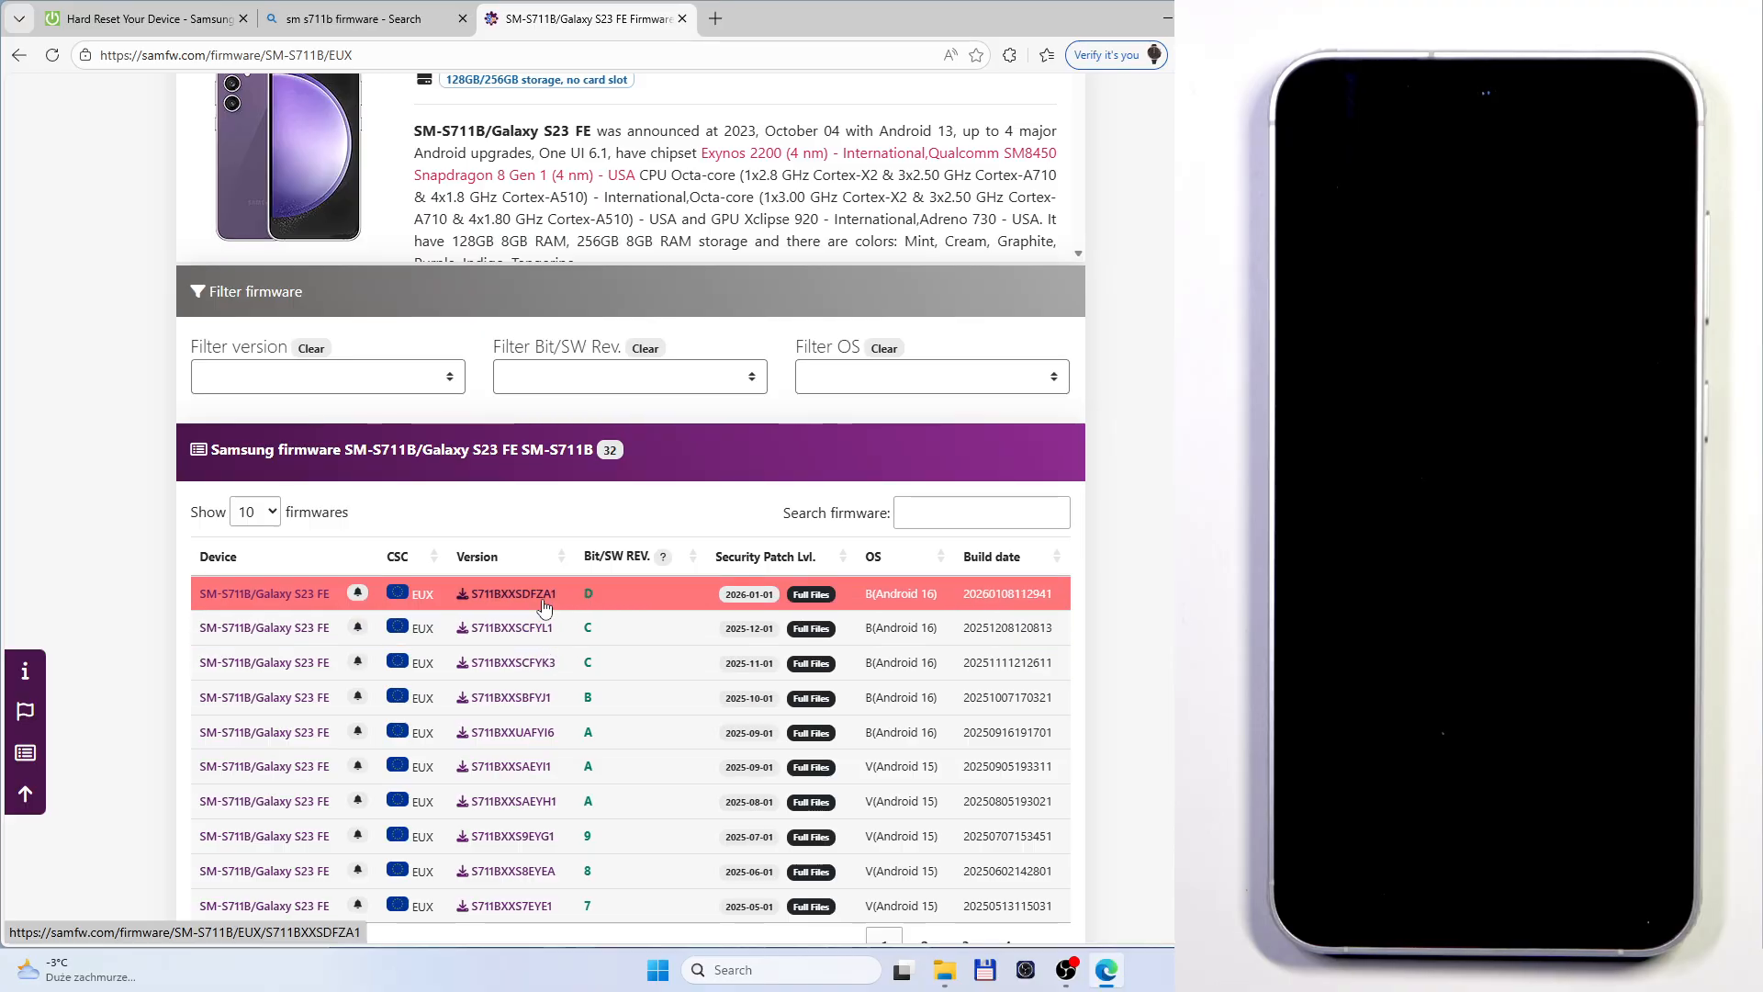
click(544, 670)
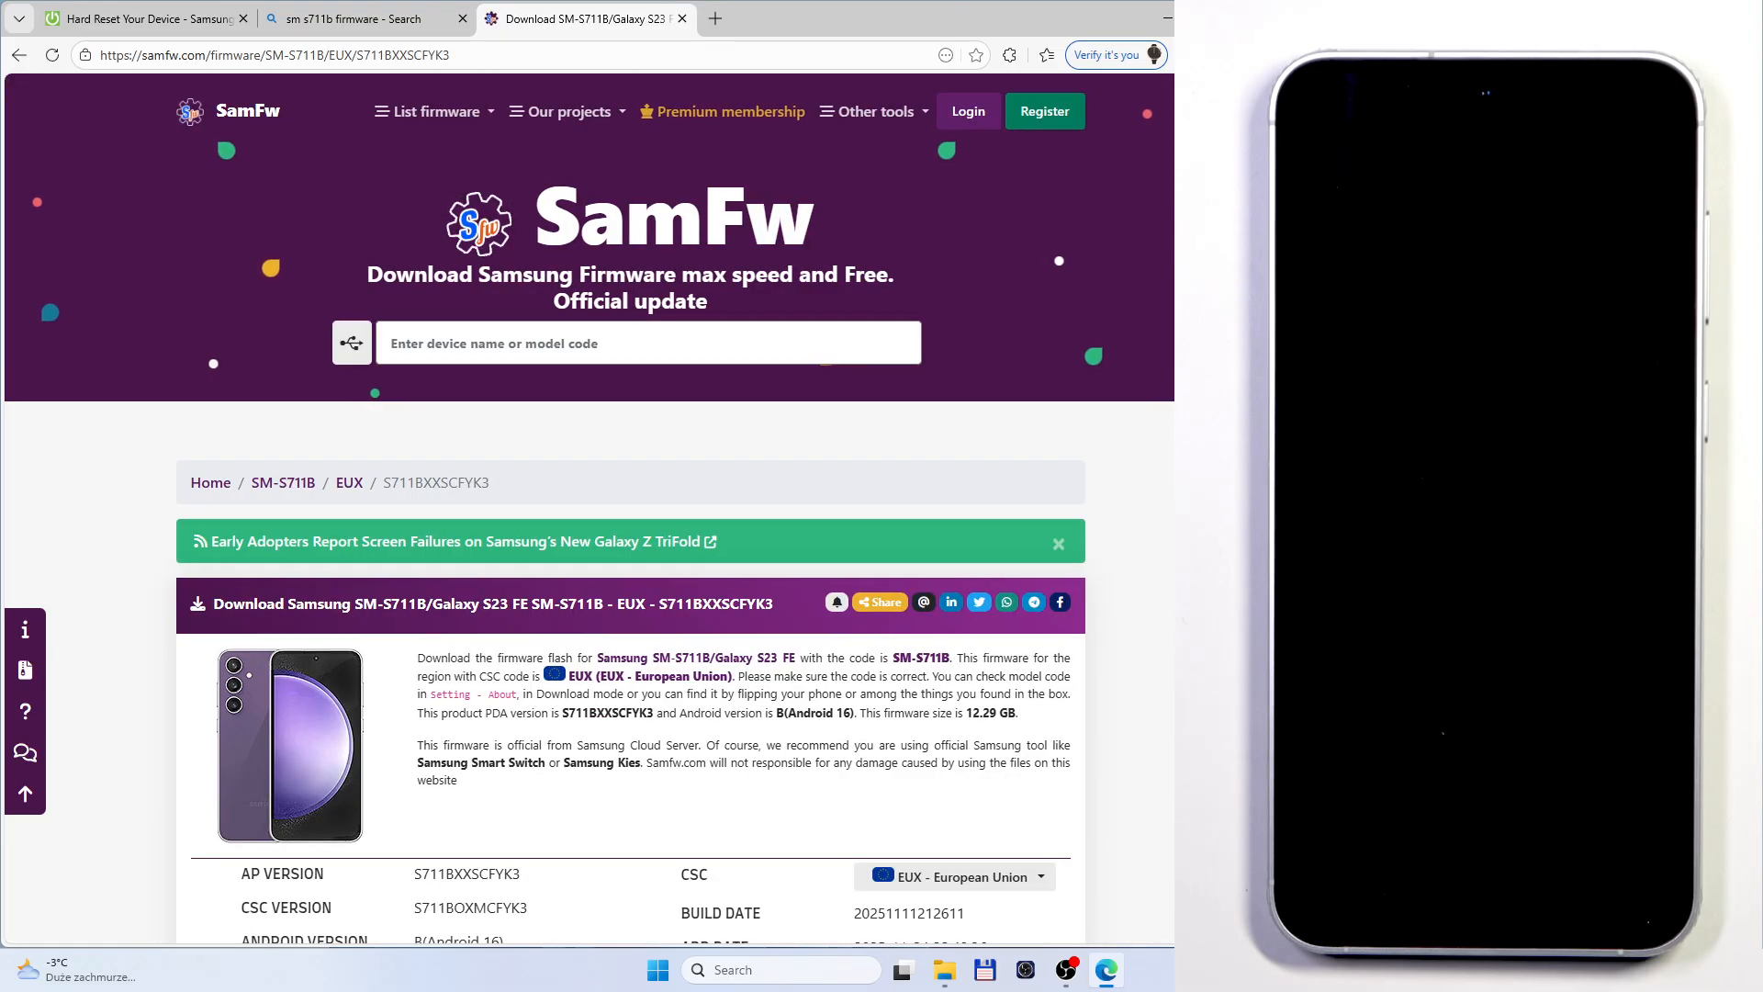
- Try to download the S711BXXSCFYK3 firmware from the SamFw server
scroll(1173, 614, down, 2)
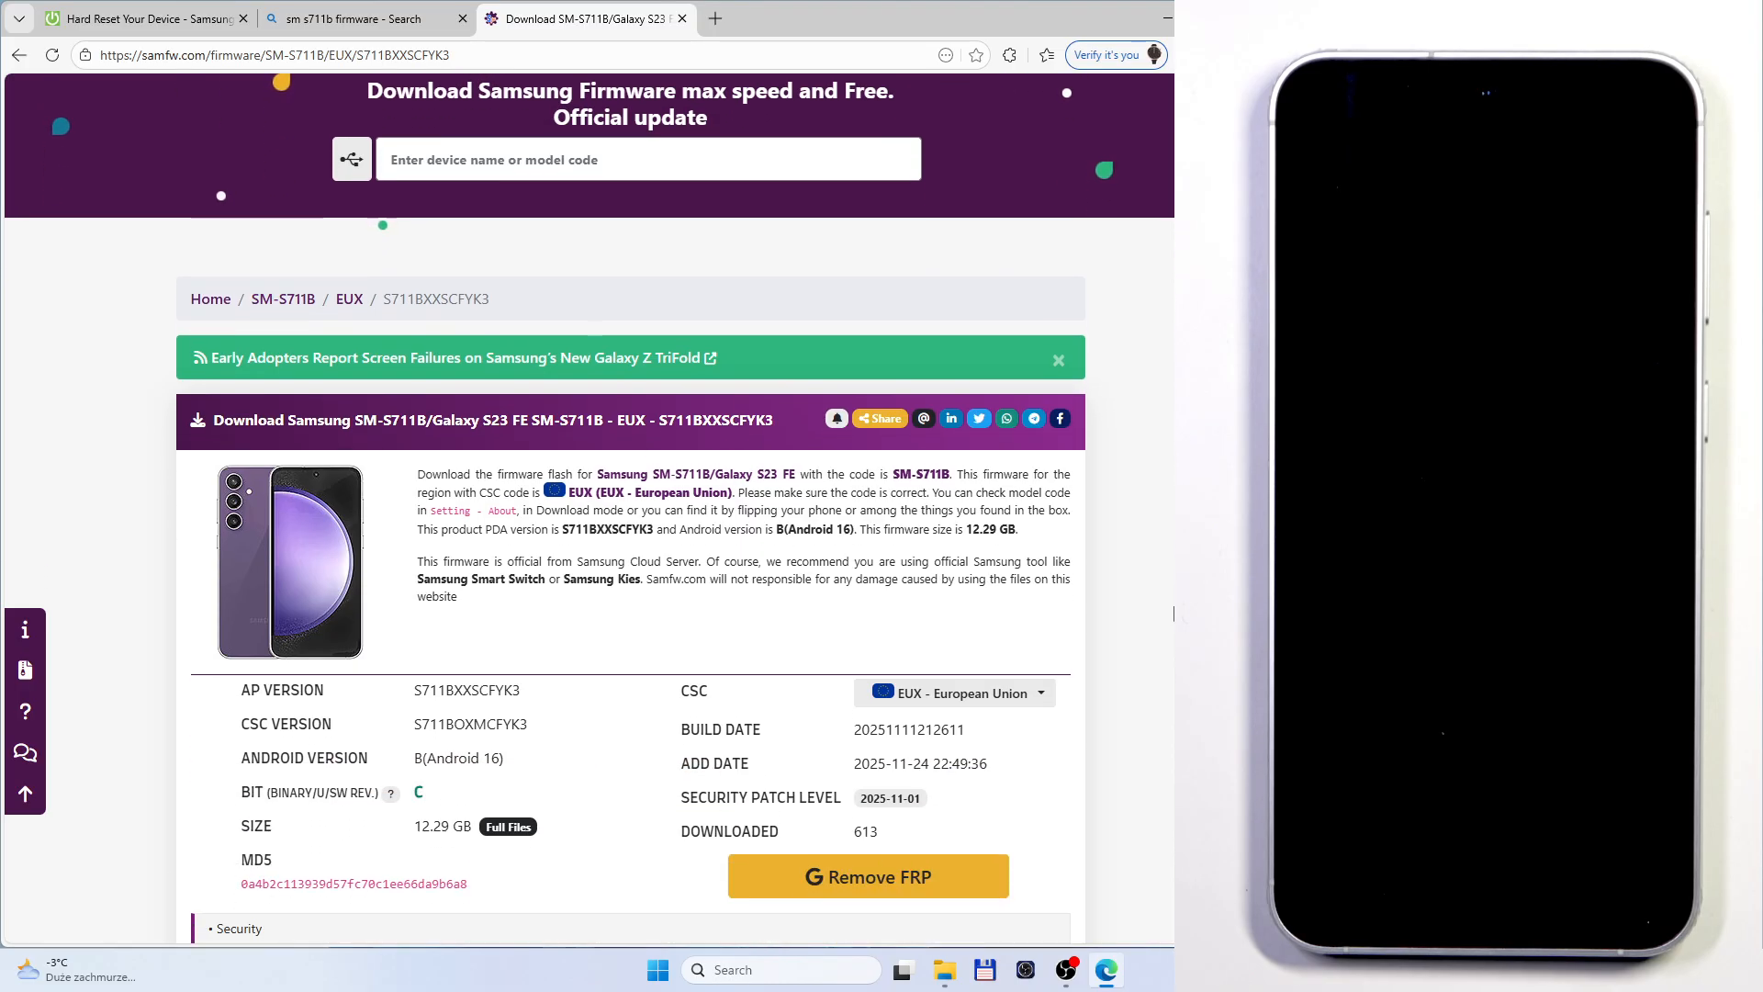
scroll(1172, 613, down, 2)
scroll(1173, 614, down, 3)
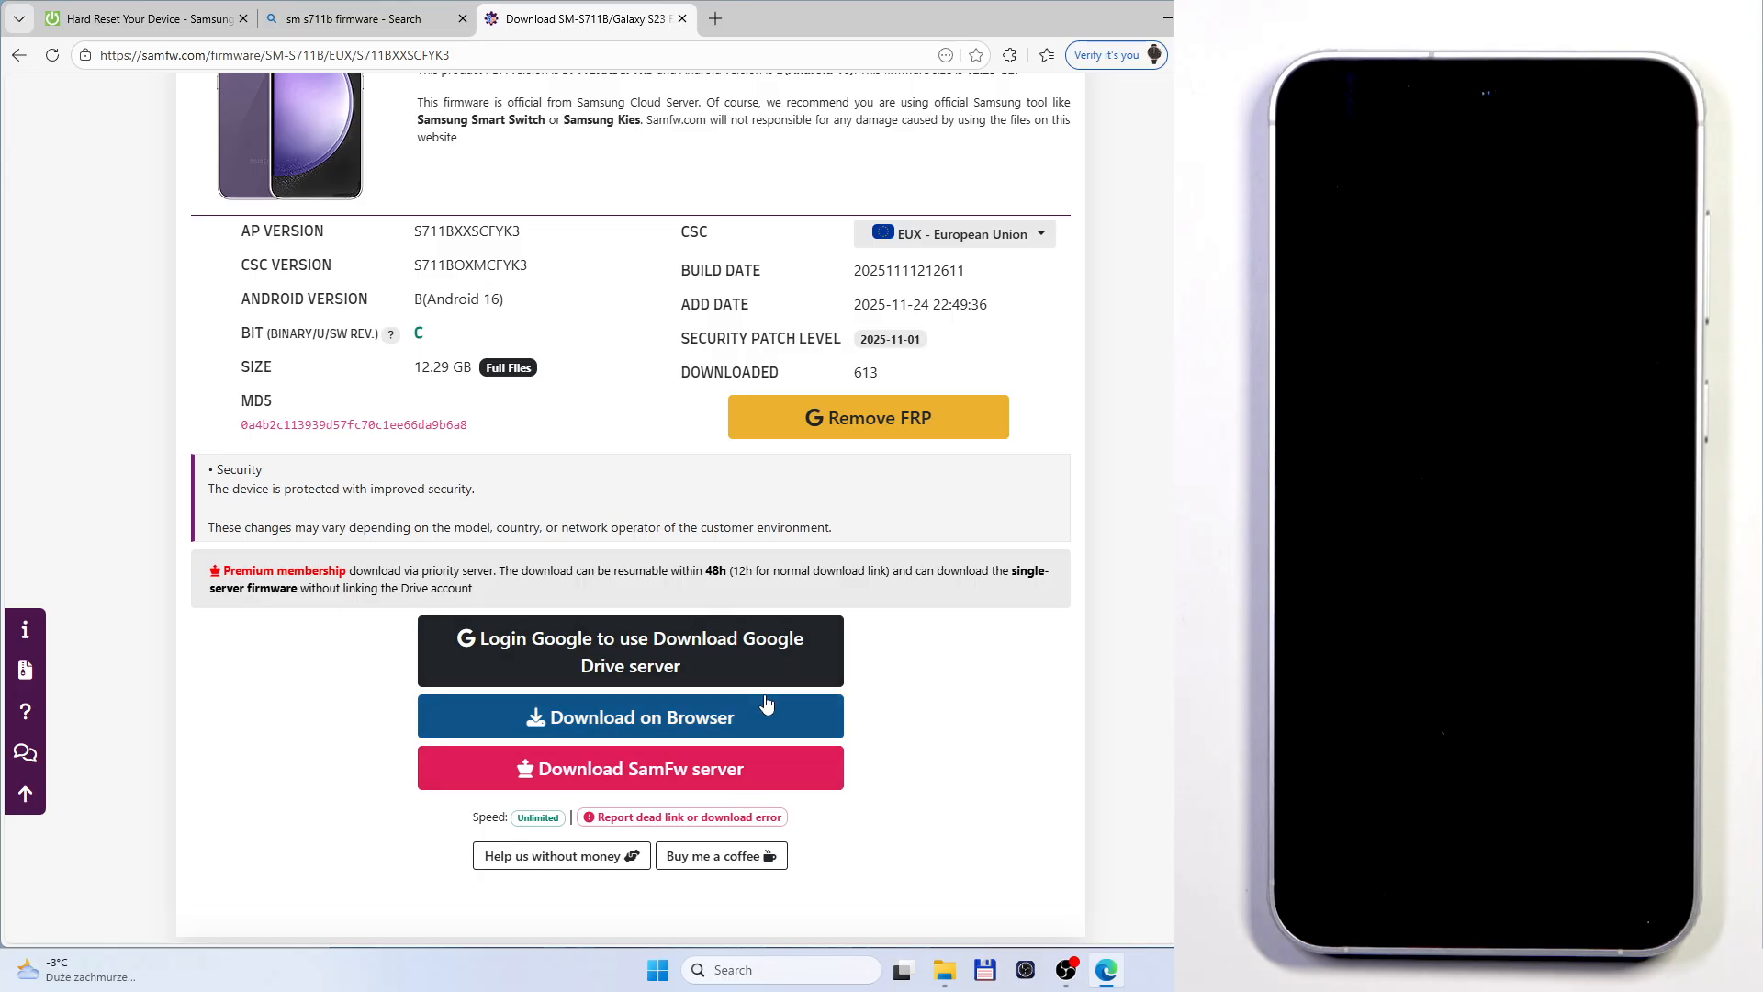
click(693, 776)
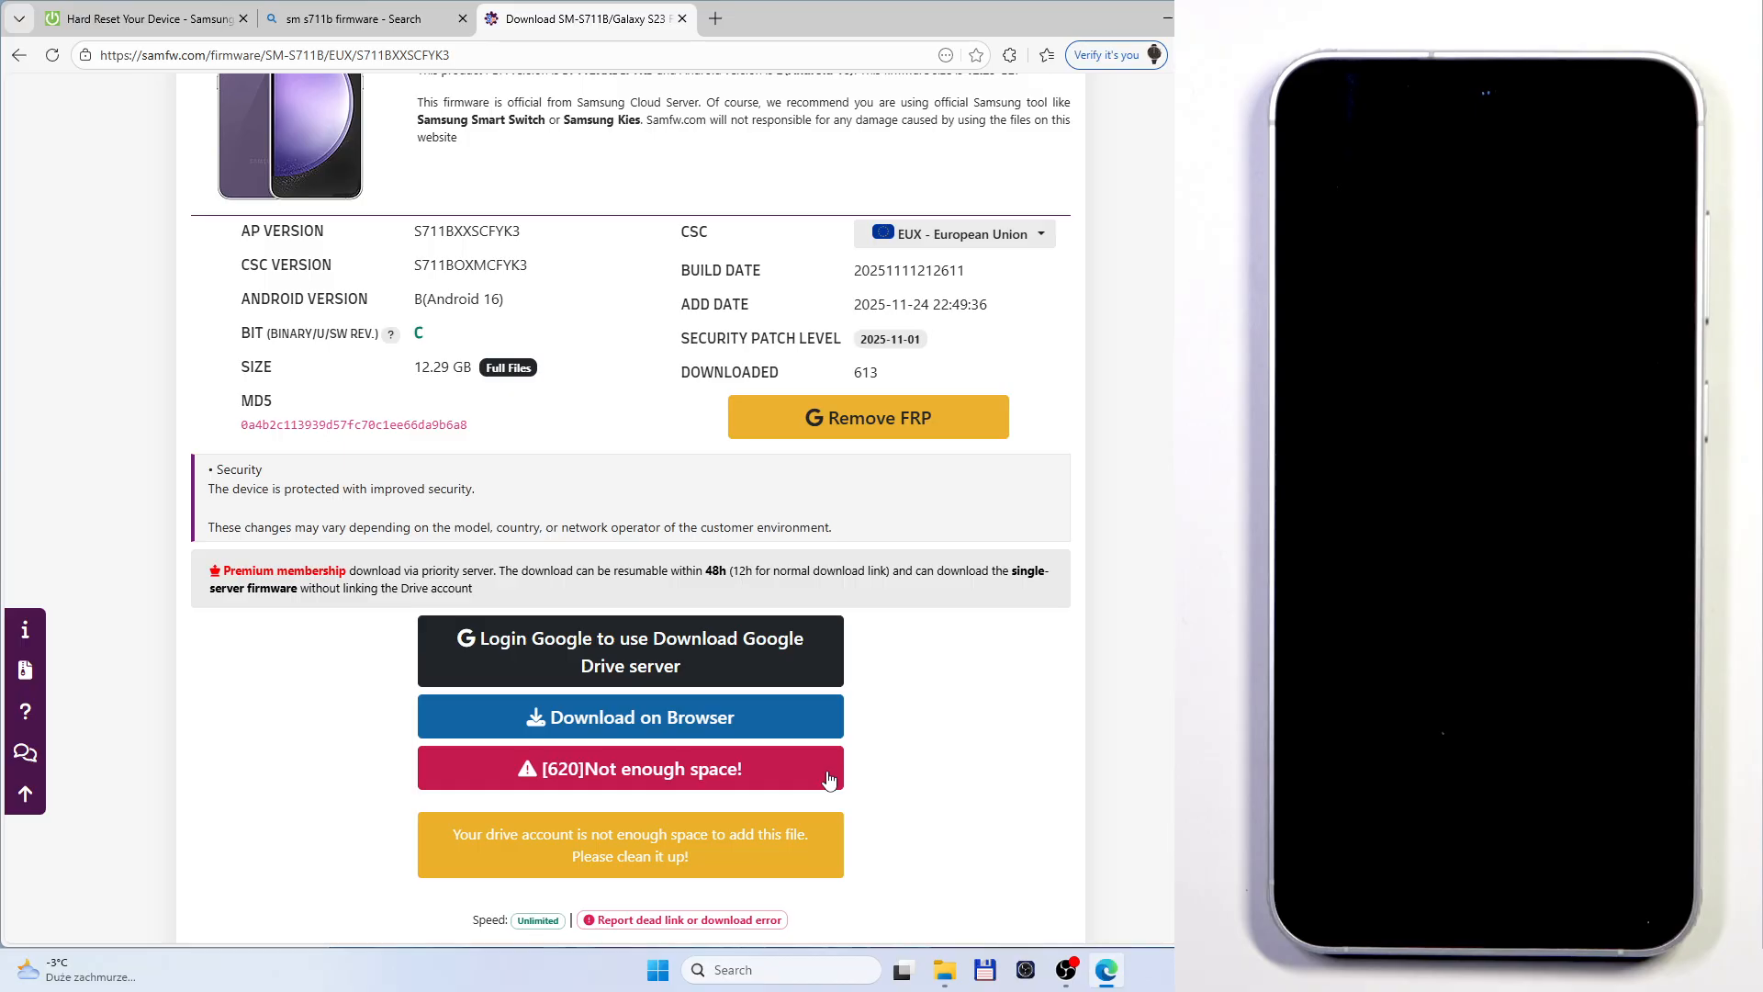
scroll(830, 779, down, 1)
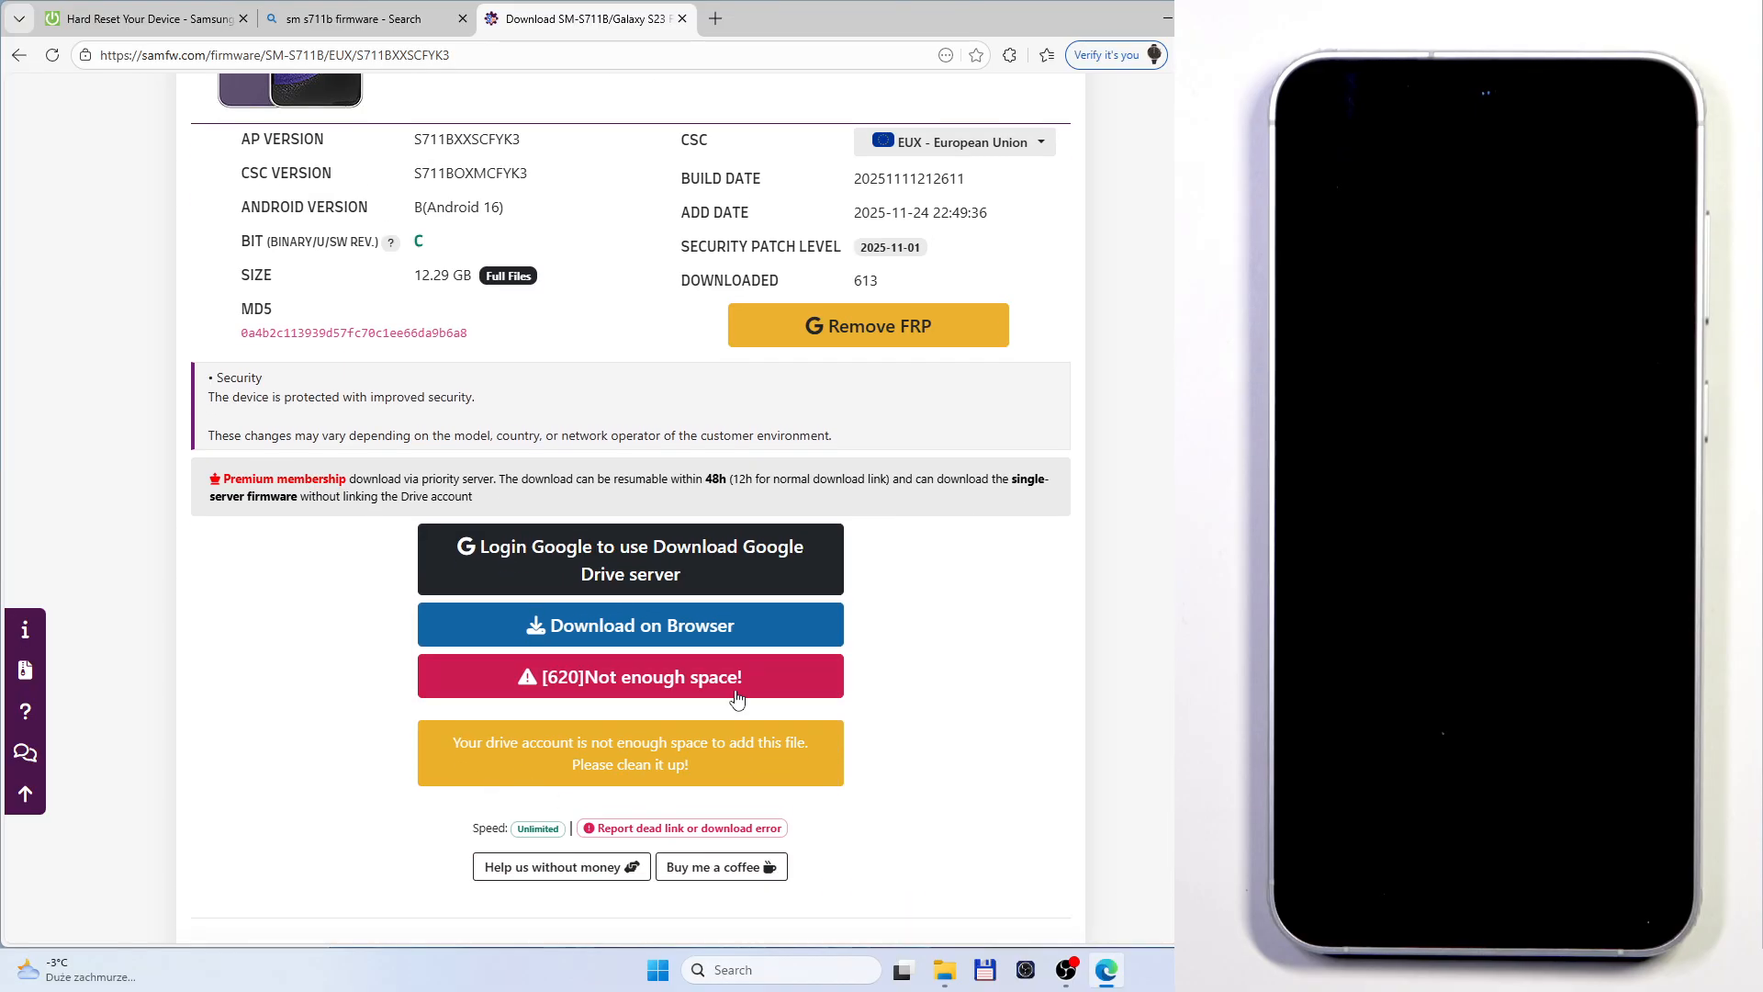
- Check the computer's drive storage under This PC in File Explorer, and close the window
click(948, 971)
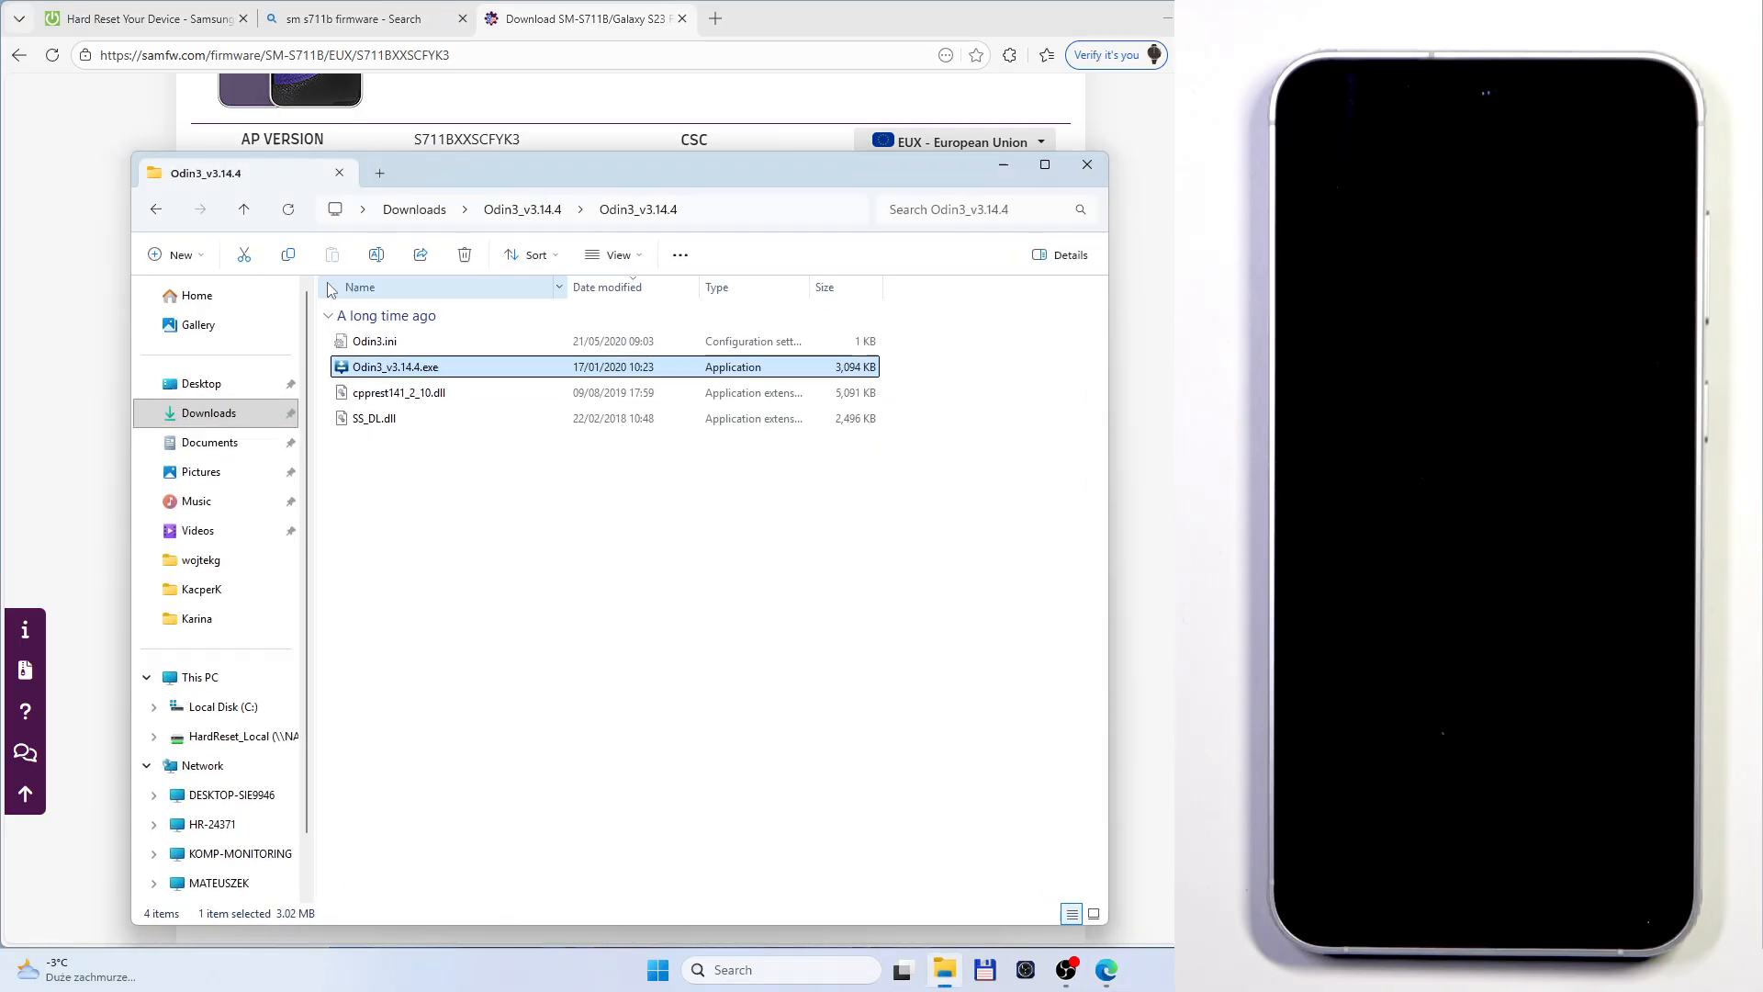
click(202, 677)
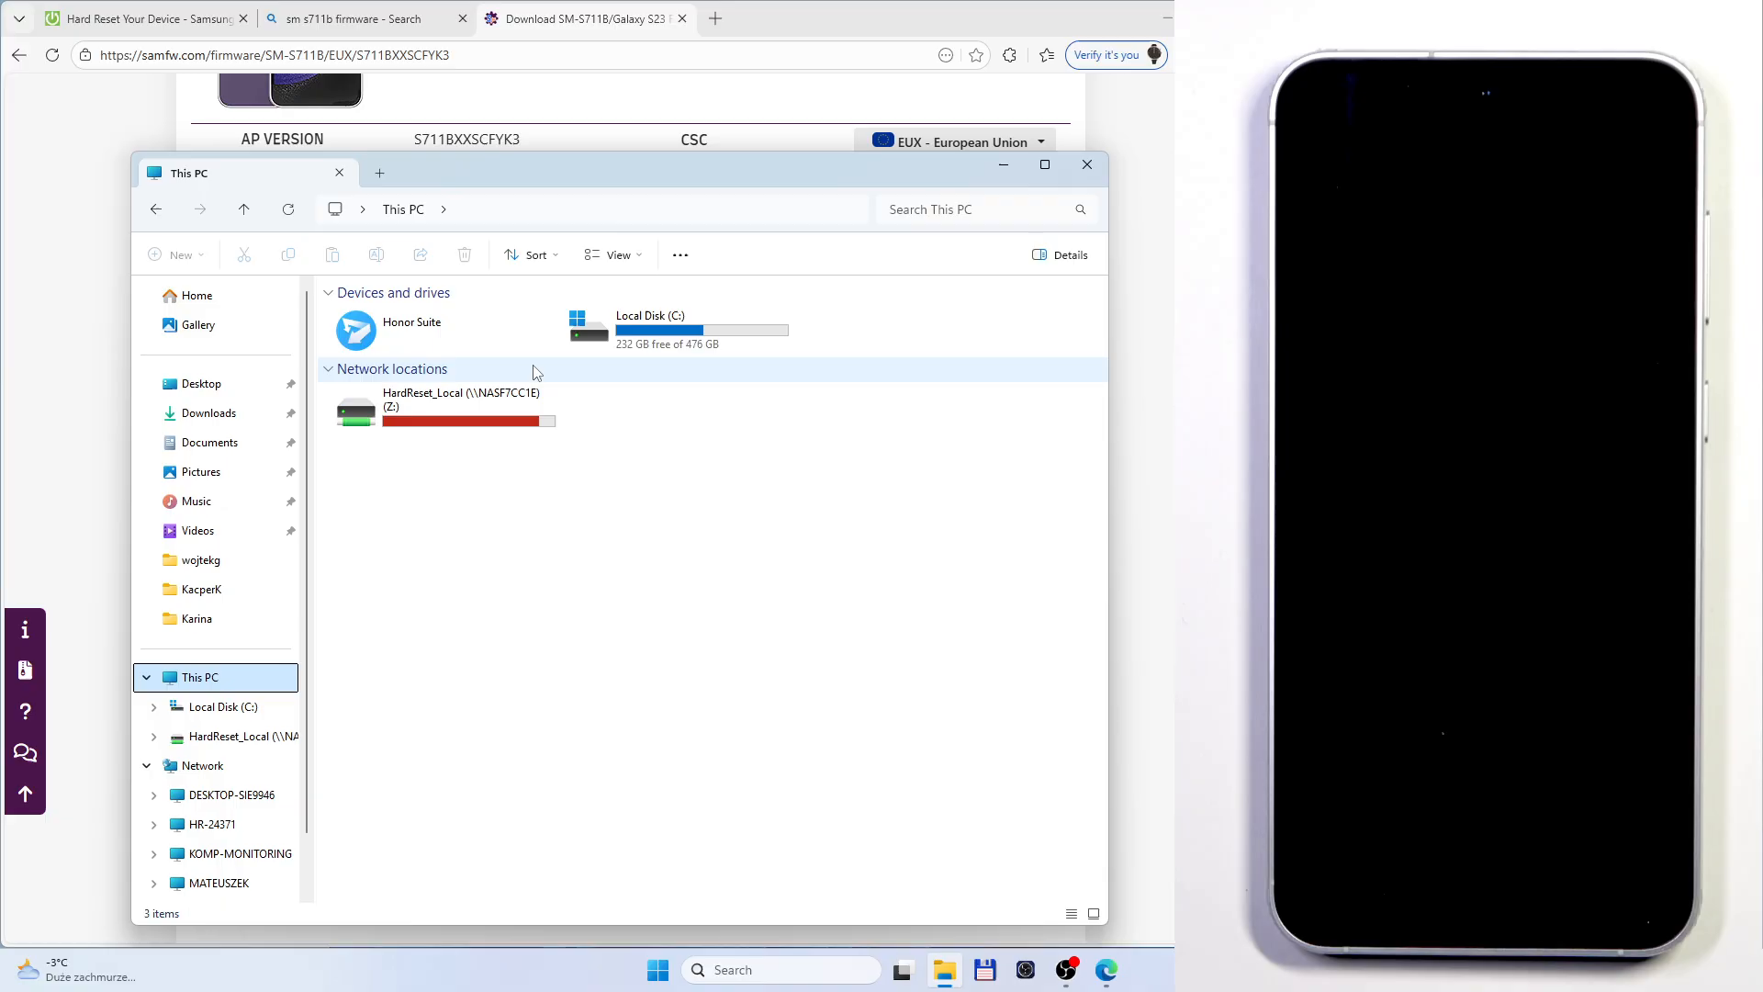
click(1089, 166)
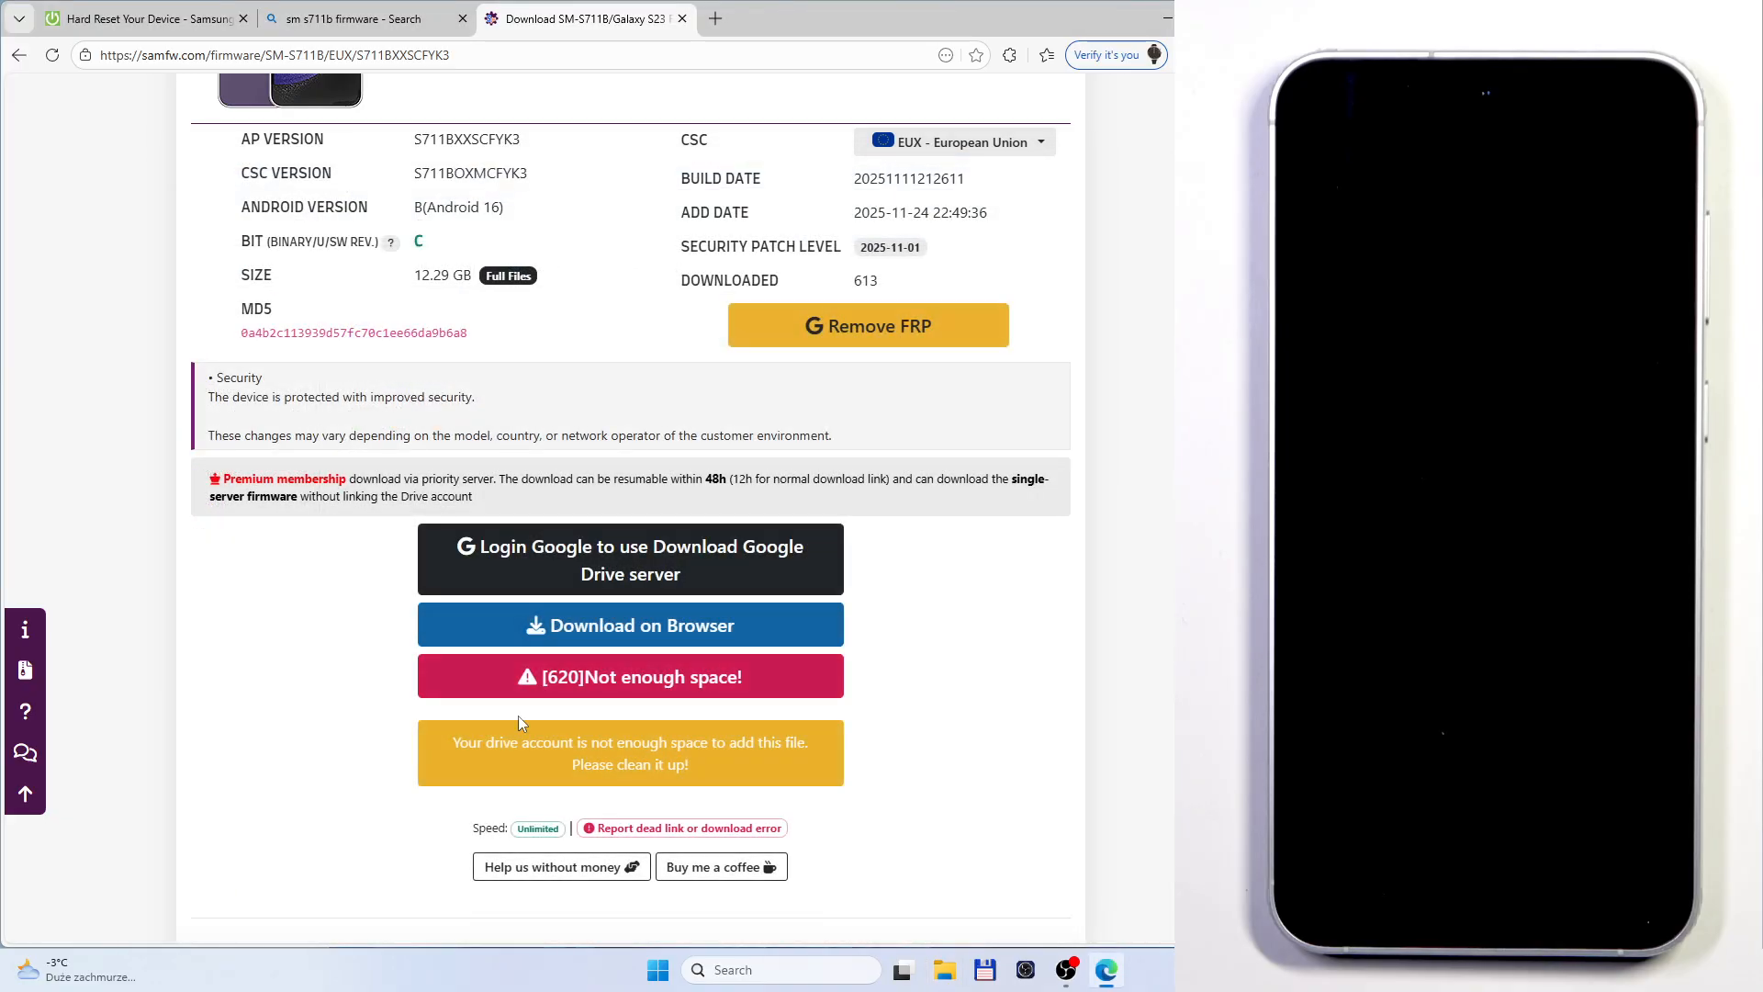
- Download the S711BXXSCFYK3 firmware directly in the browser and dismiss the download feedback dialog
click(611, 632)
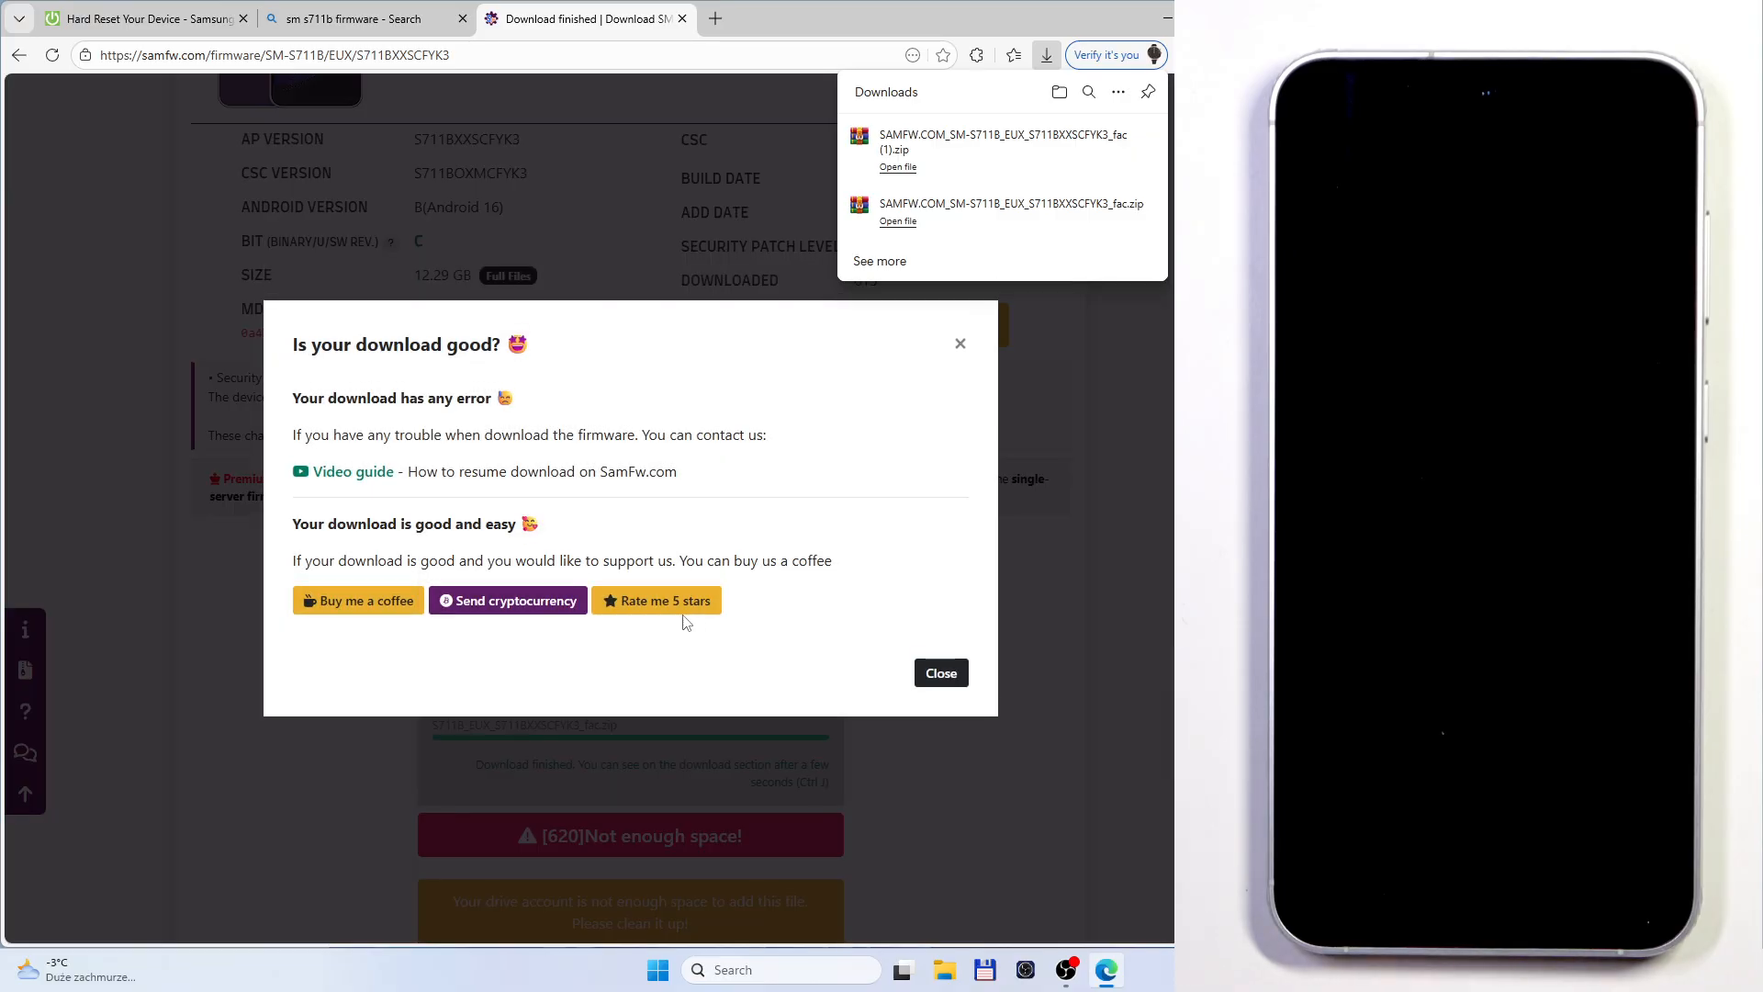
click(961, 342)
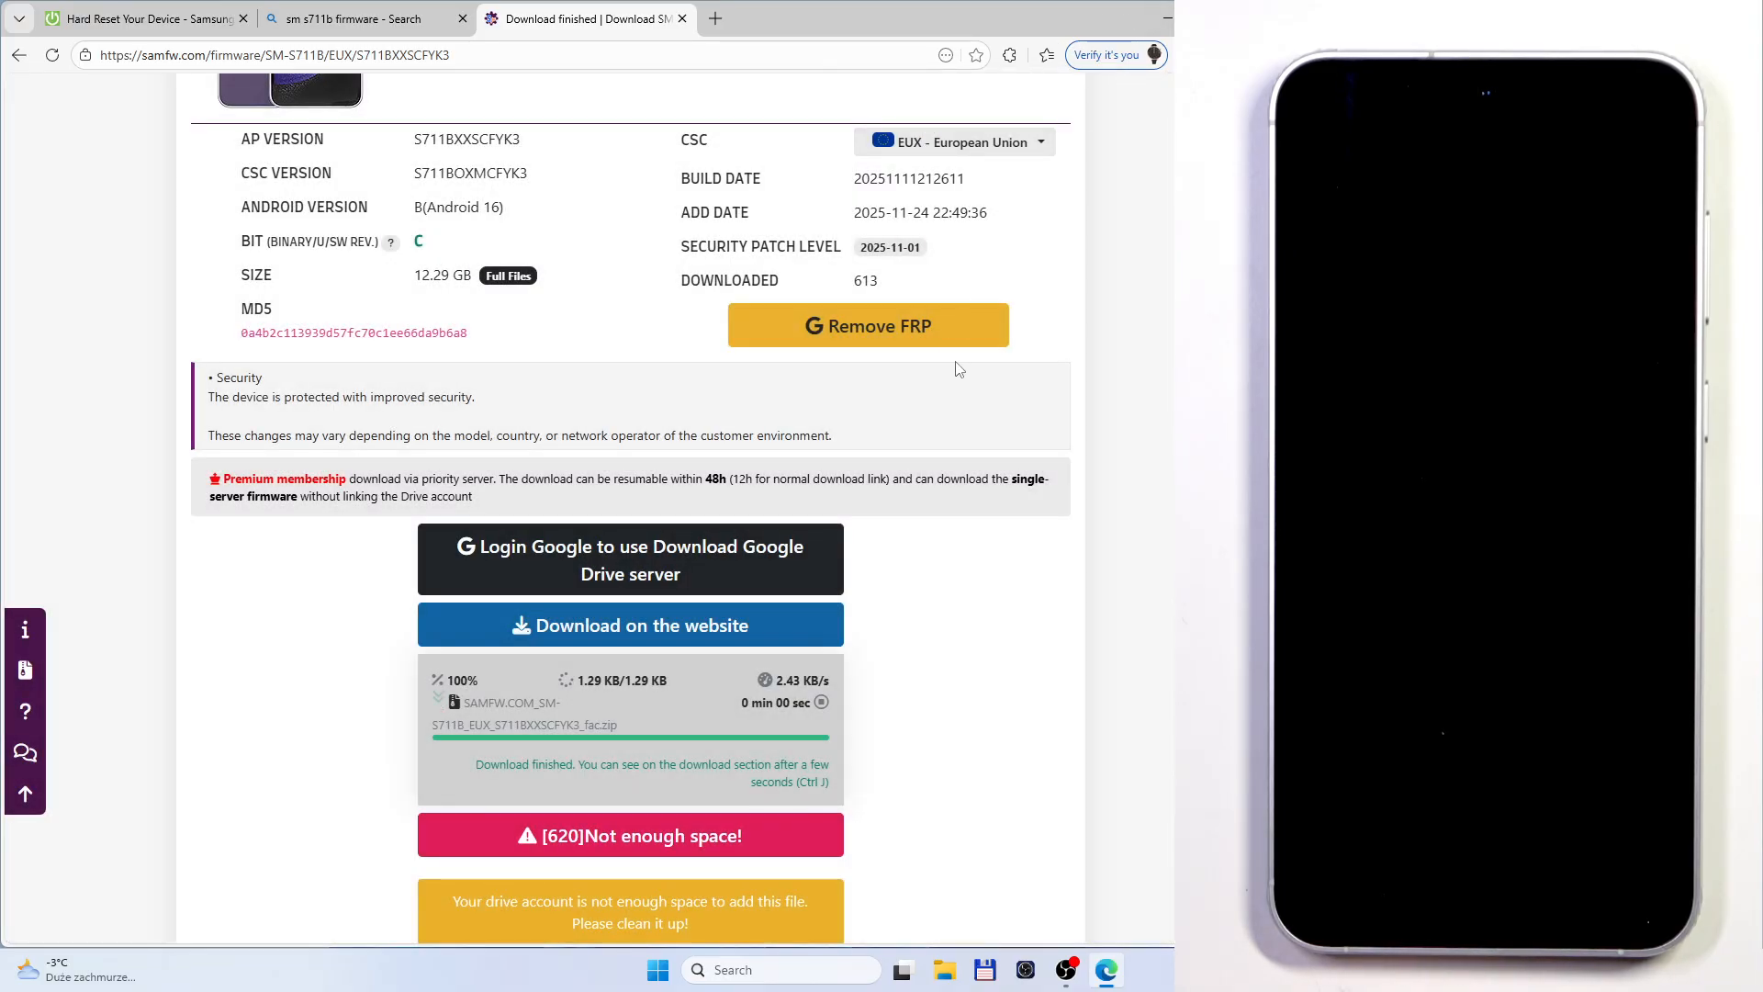
- Return to the HardReset.info page, open the Downloads folder in File Explorer, and locate the Samsung driver, Odin3 and firmware archives
click(214, 29)
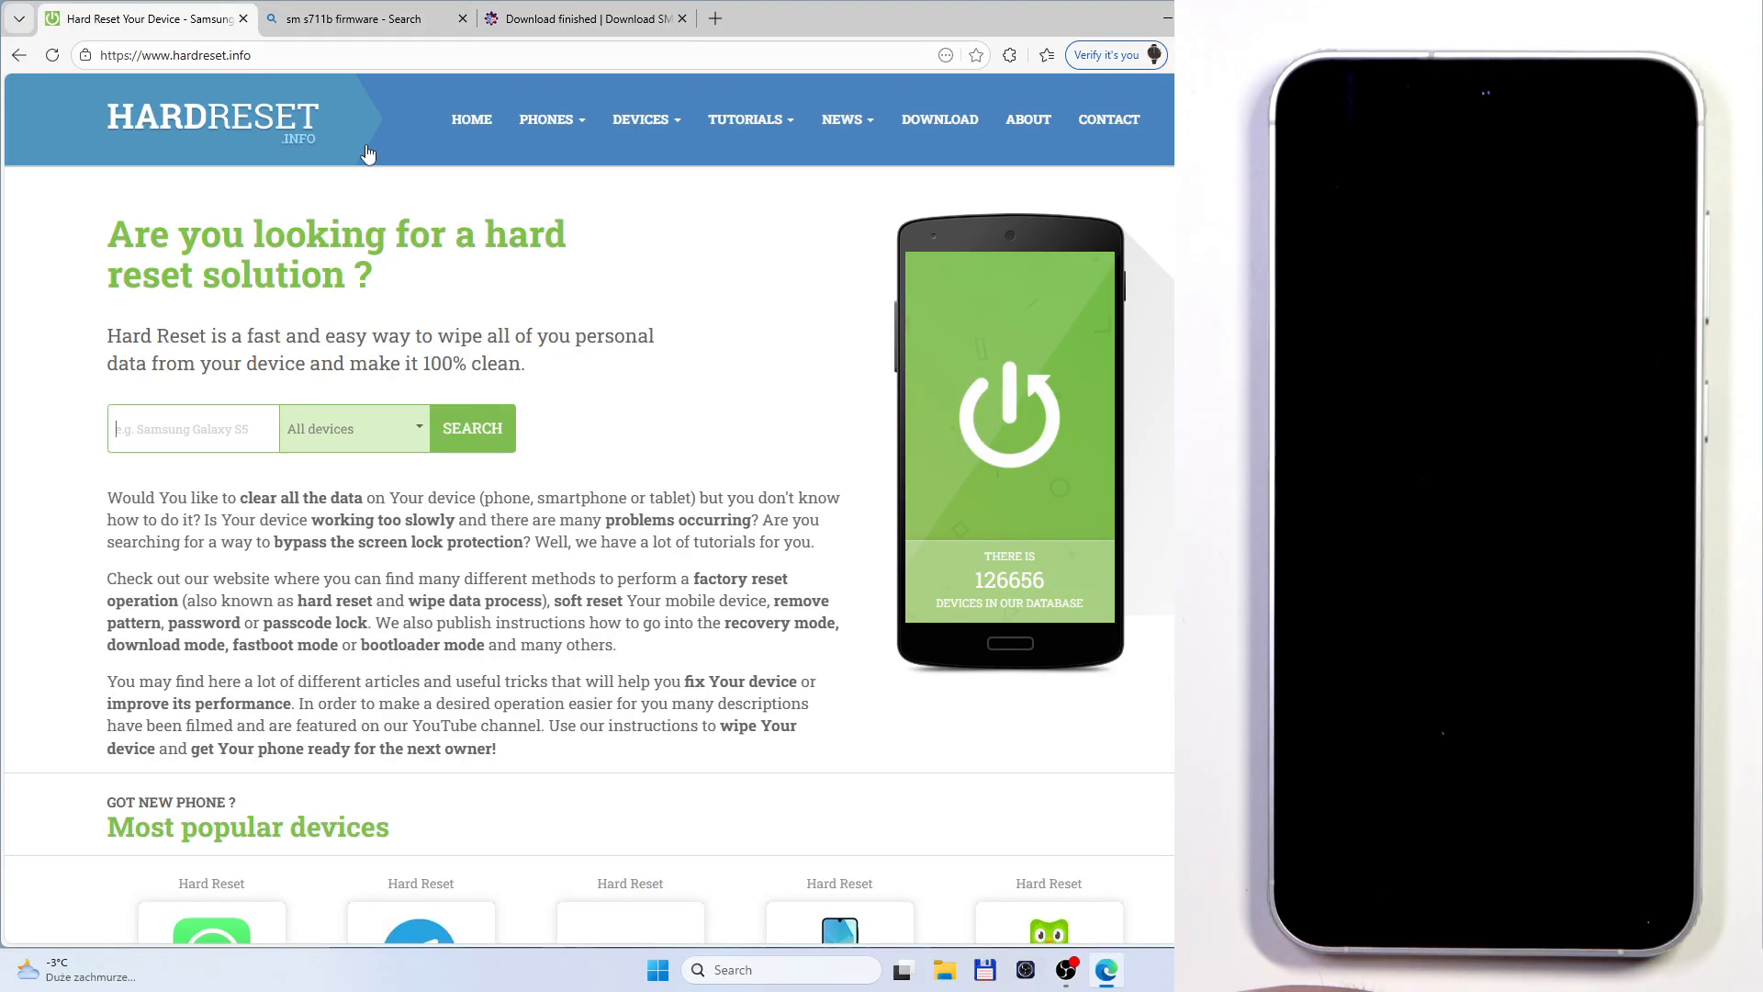
click(945, 970)
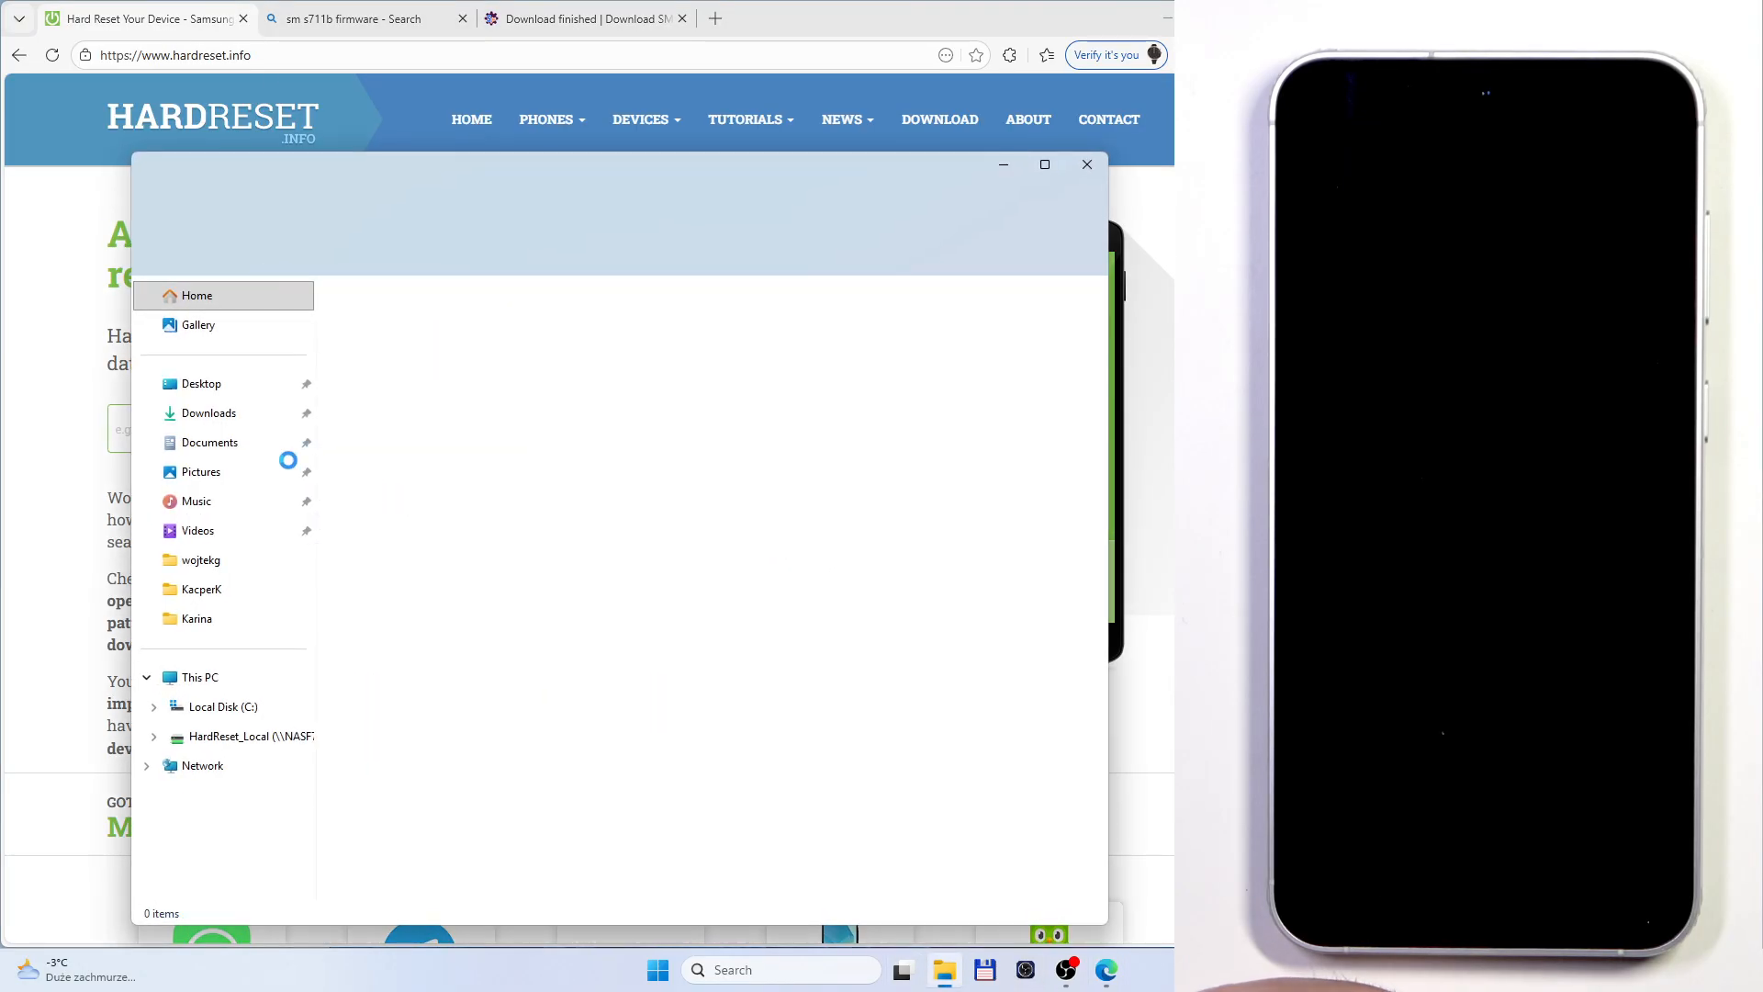
click(202, 414)
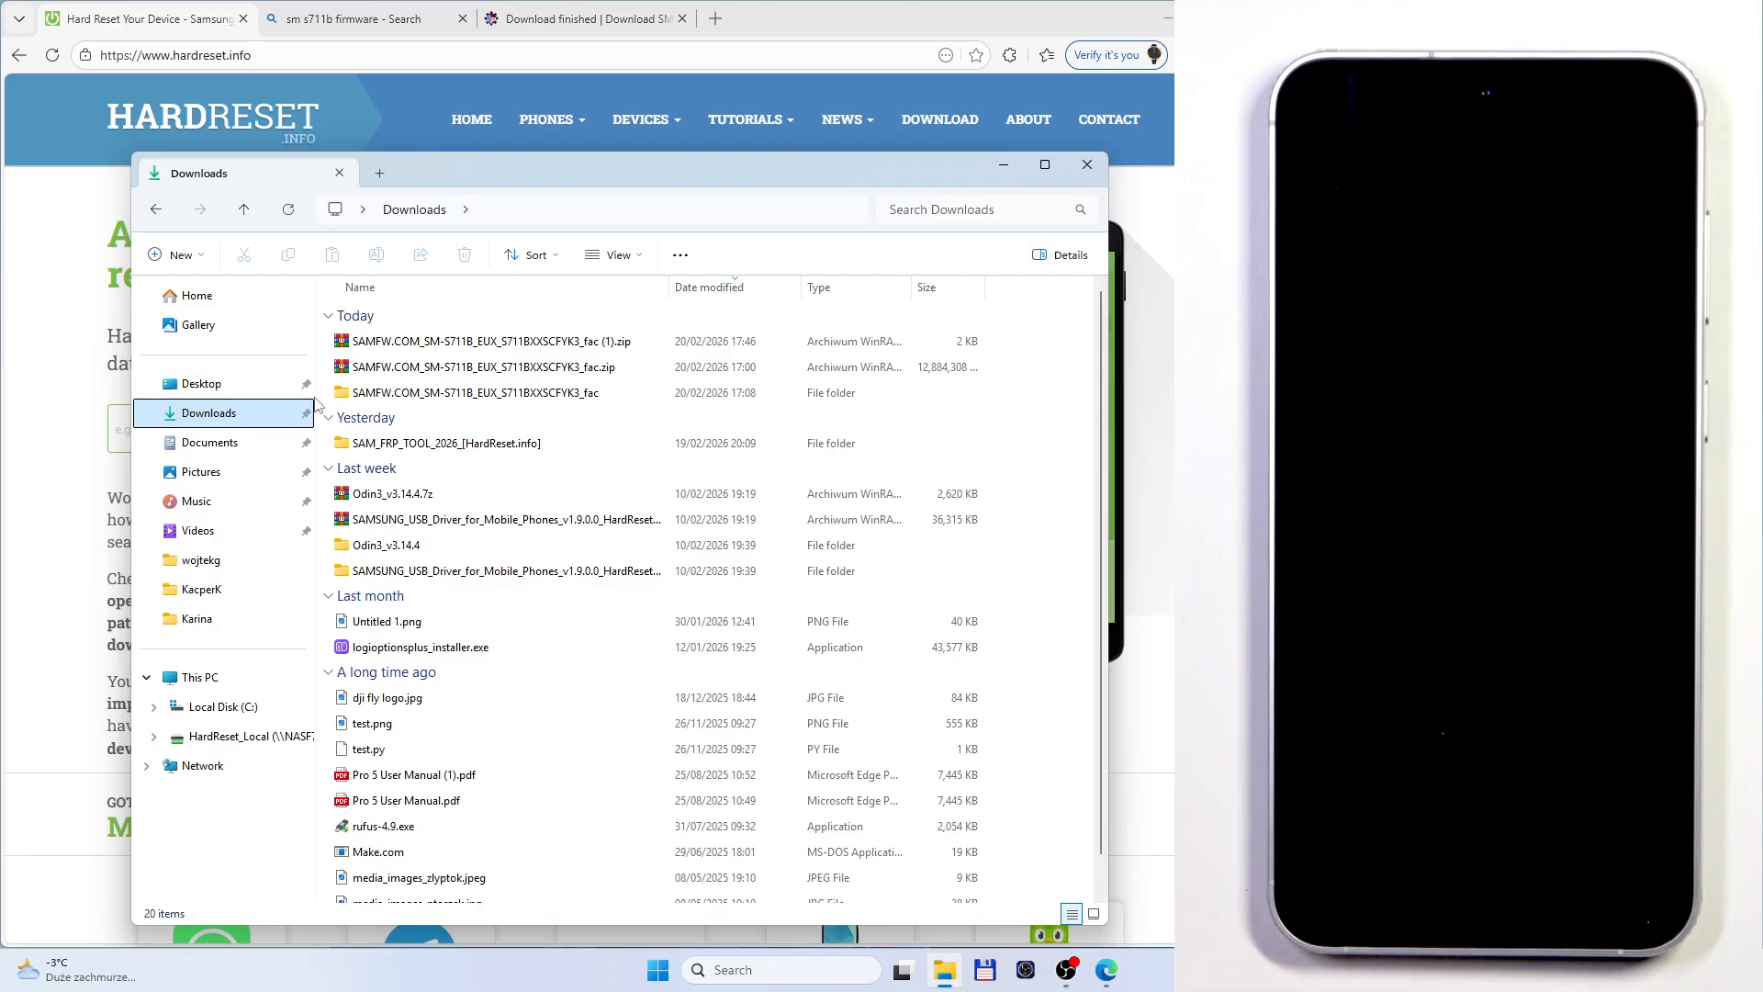
click(404, 520)
click(395, 494)
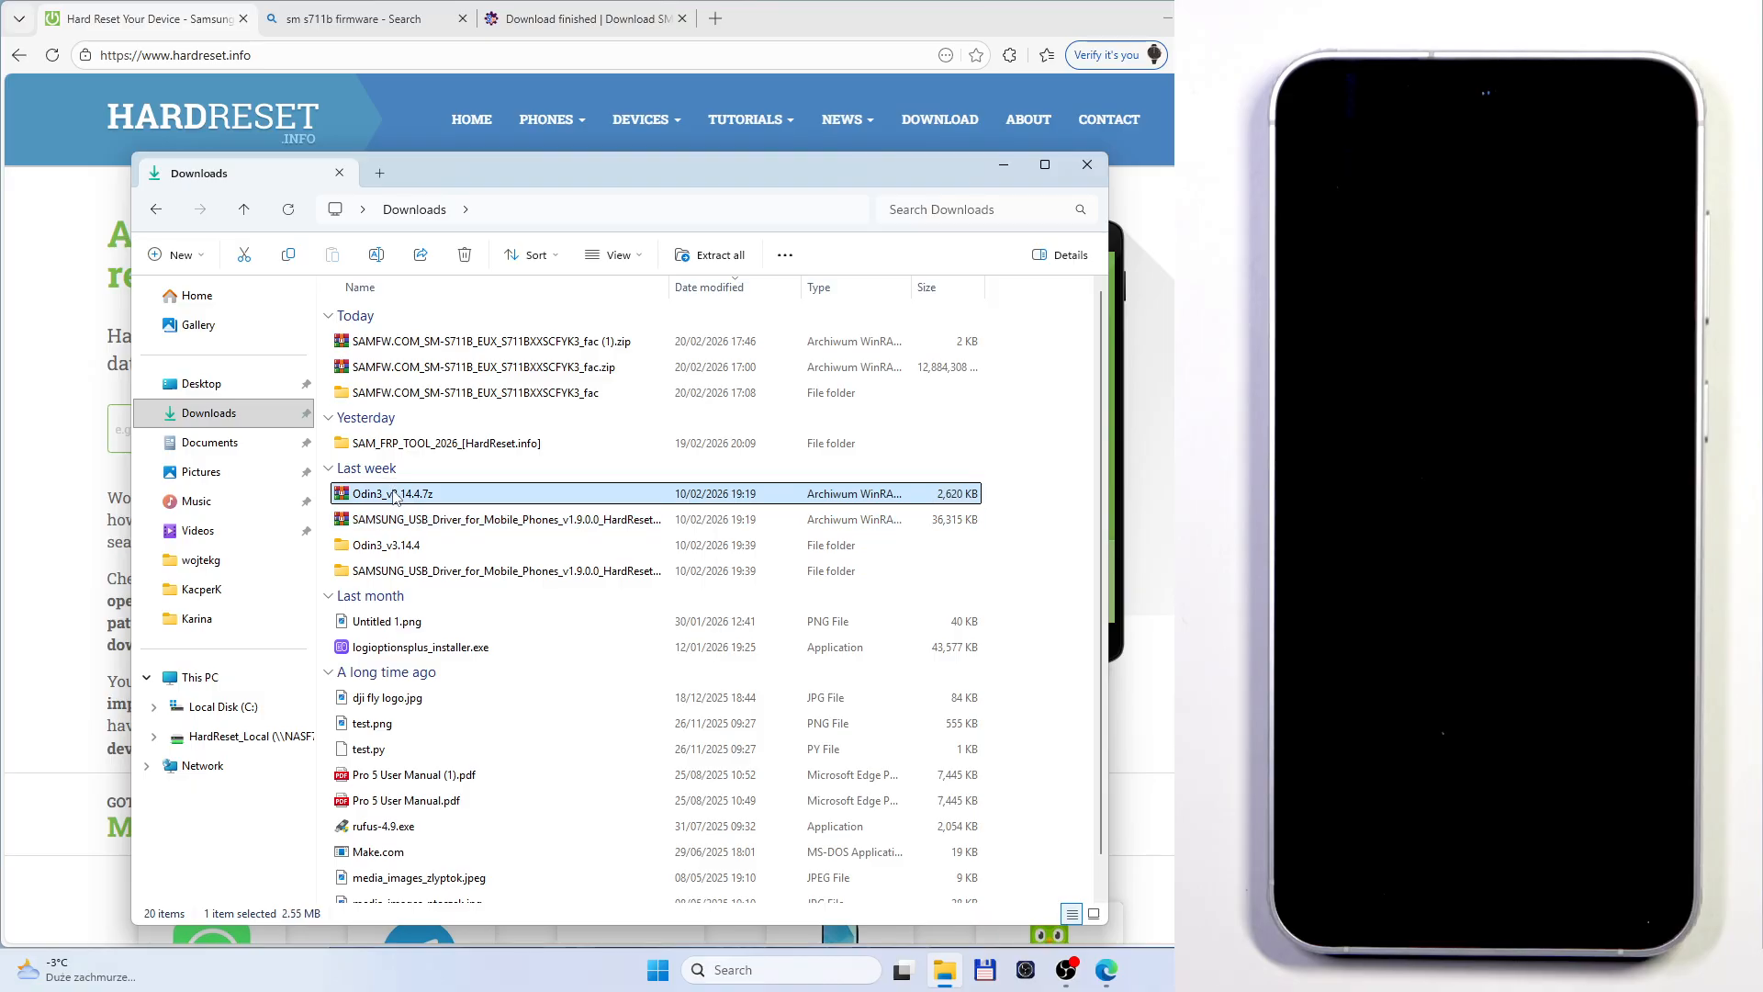
click(460, 348)
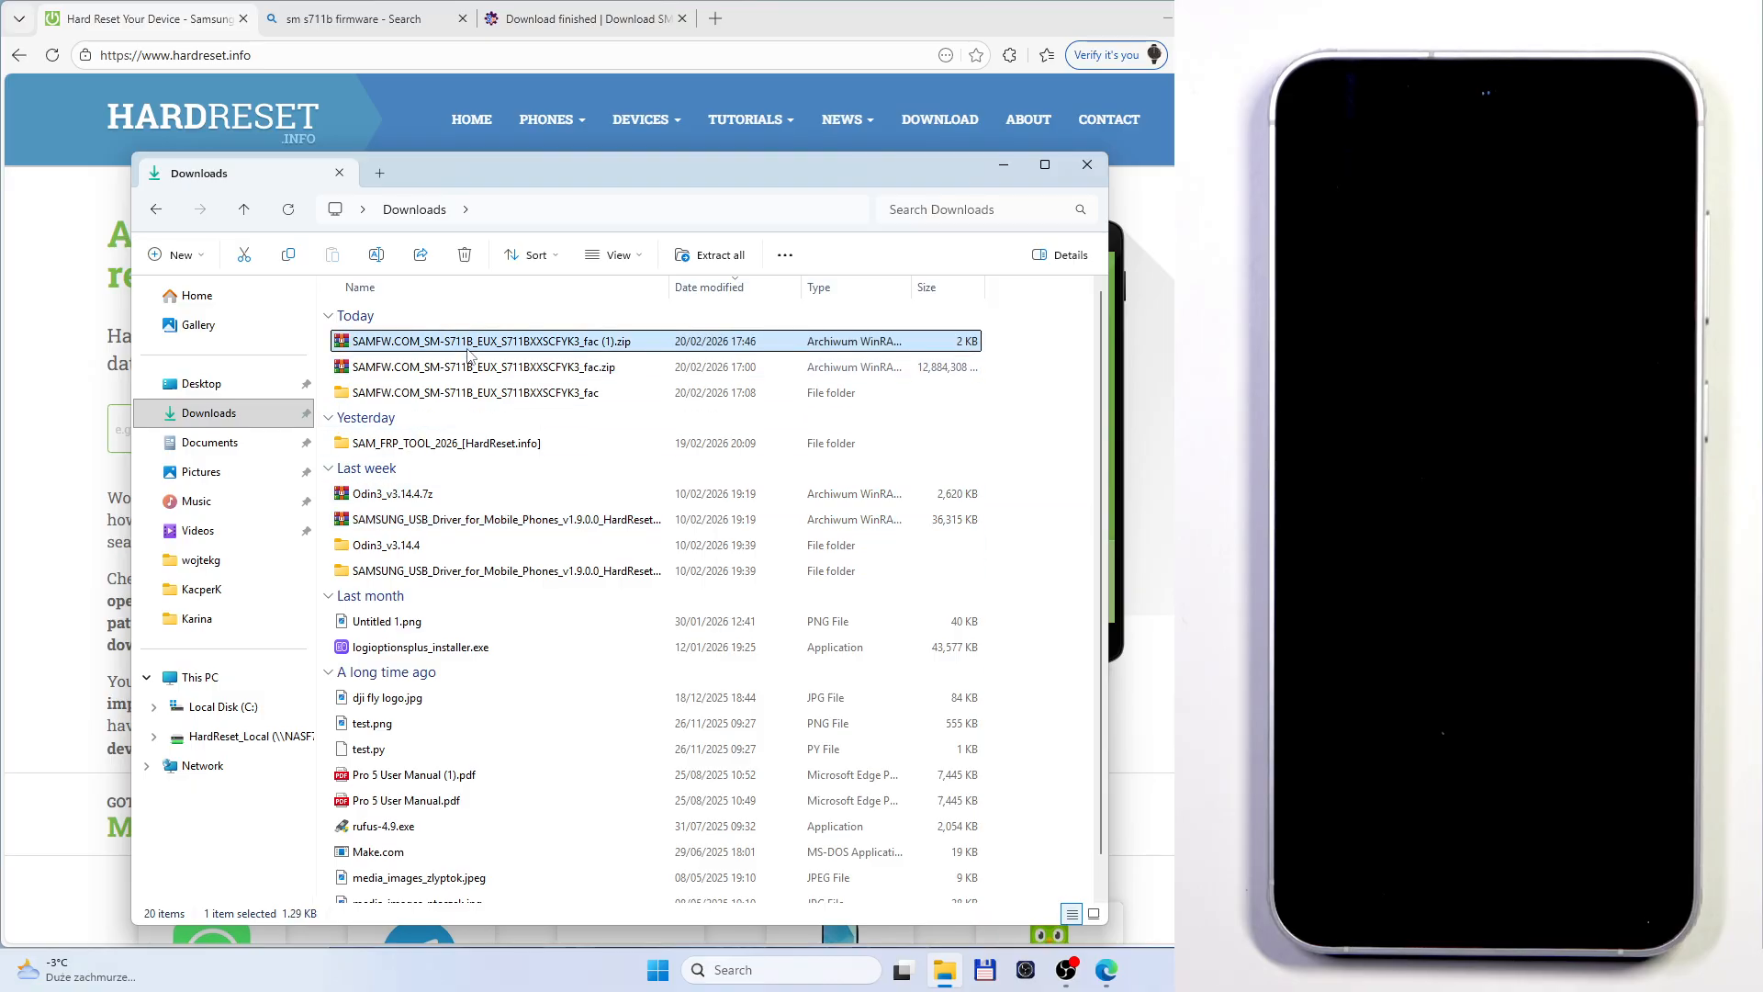
click(461, 367)
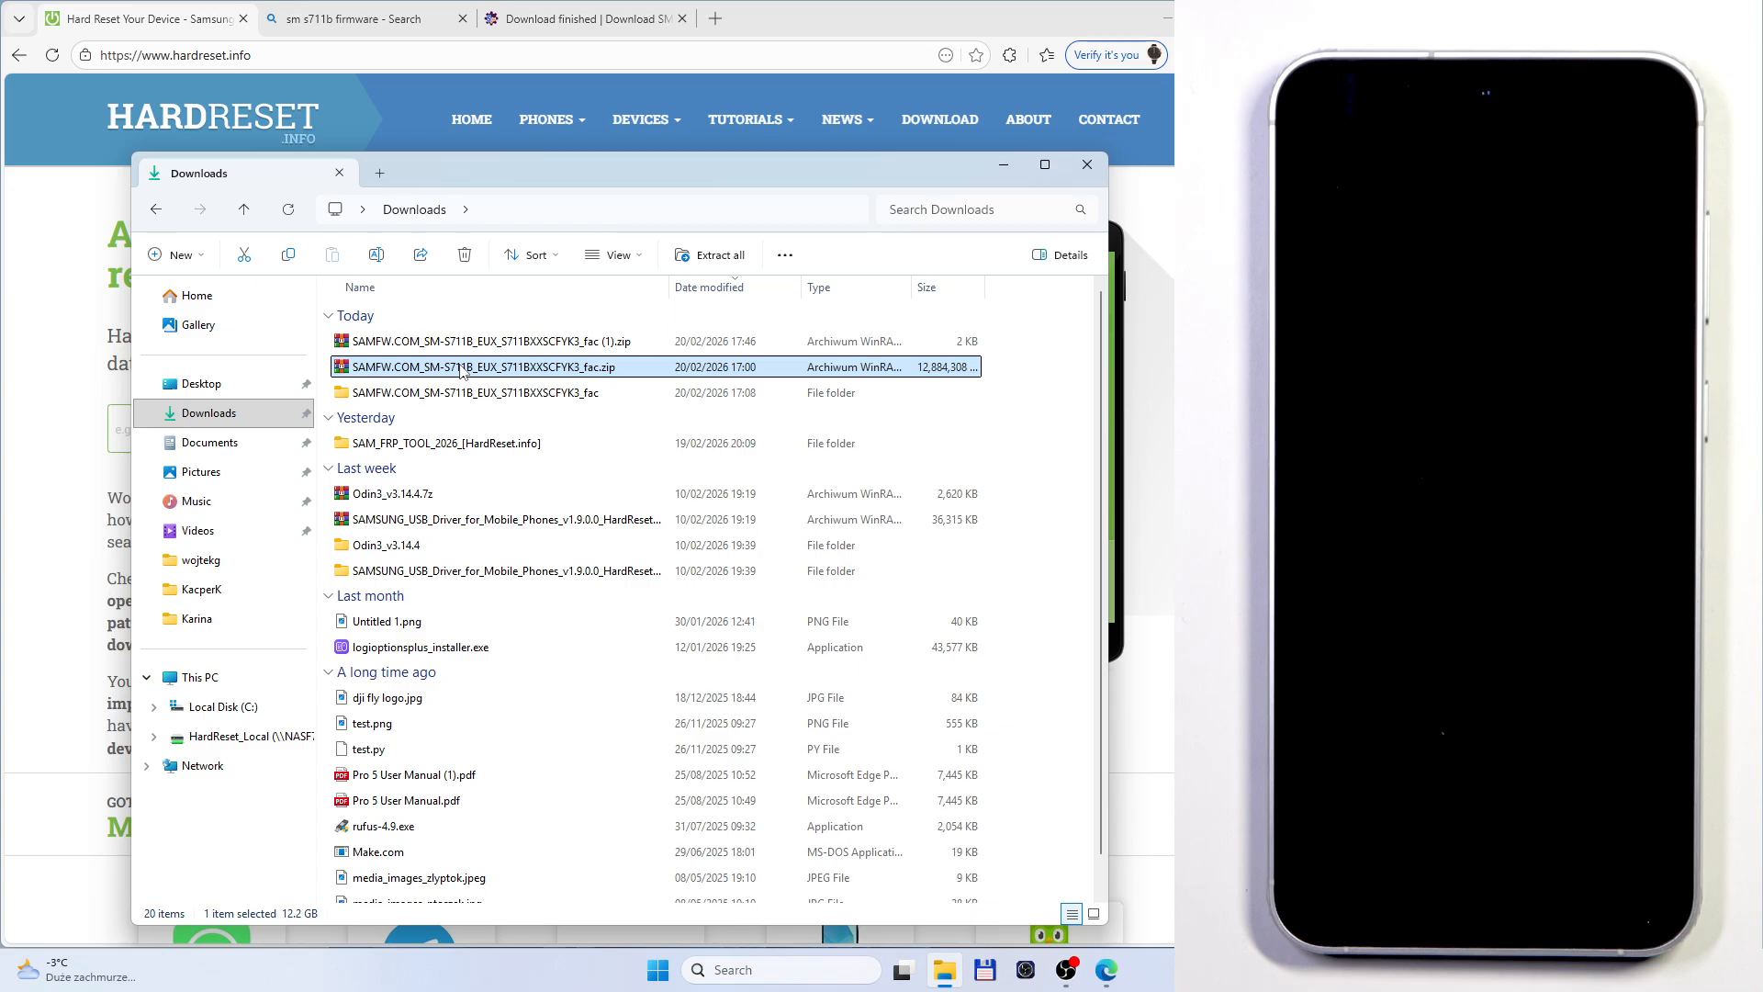
click(428, 525)
right_click(428, 528)
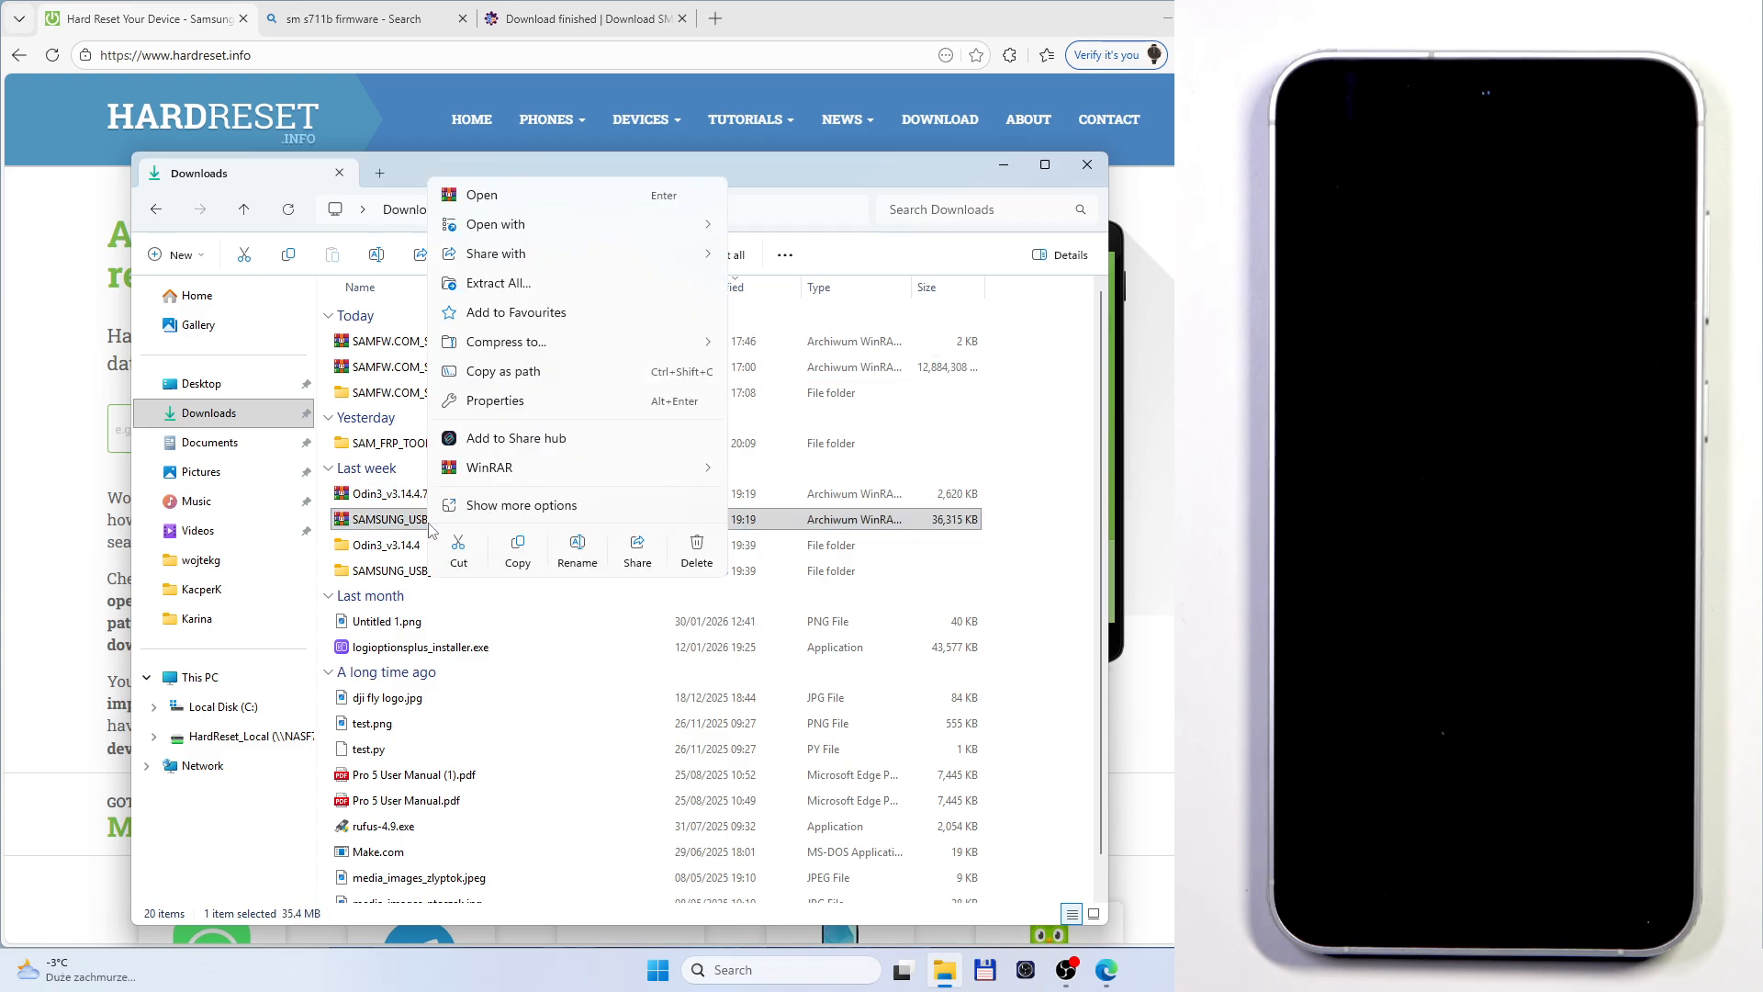
mouse_move(514, 466)
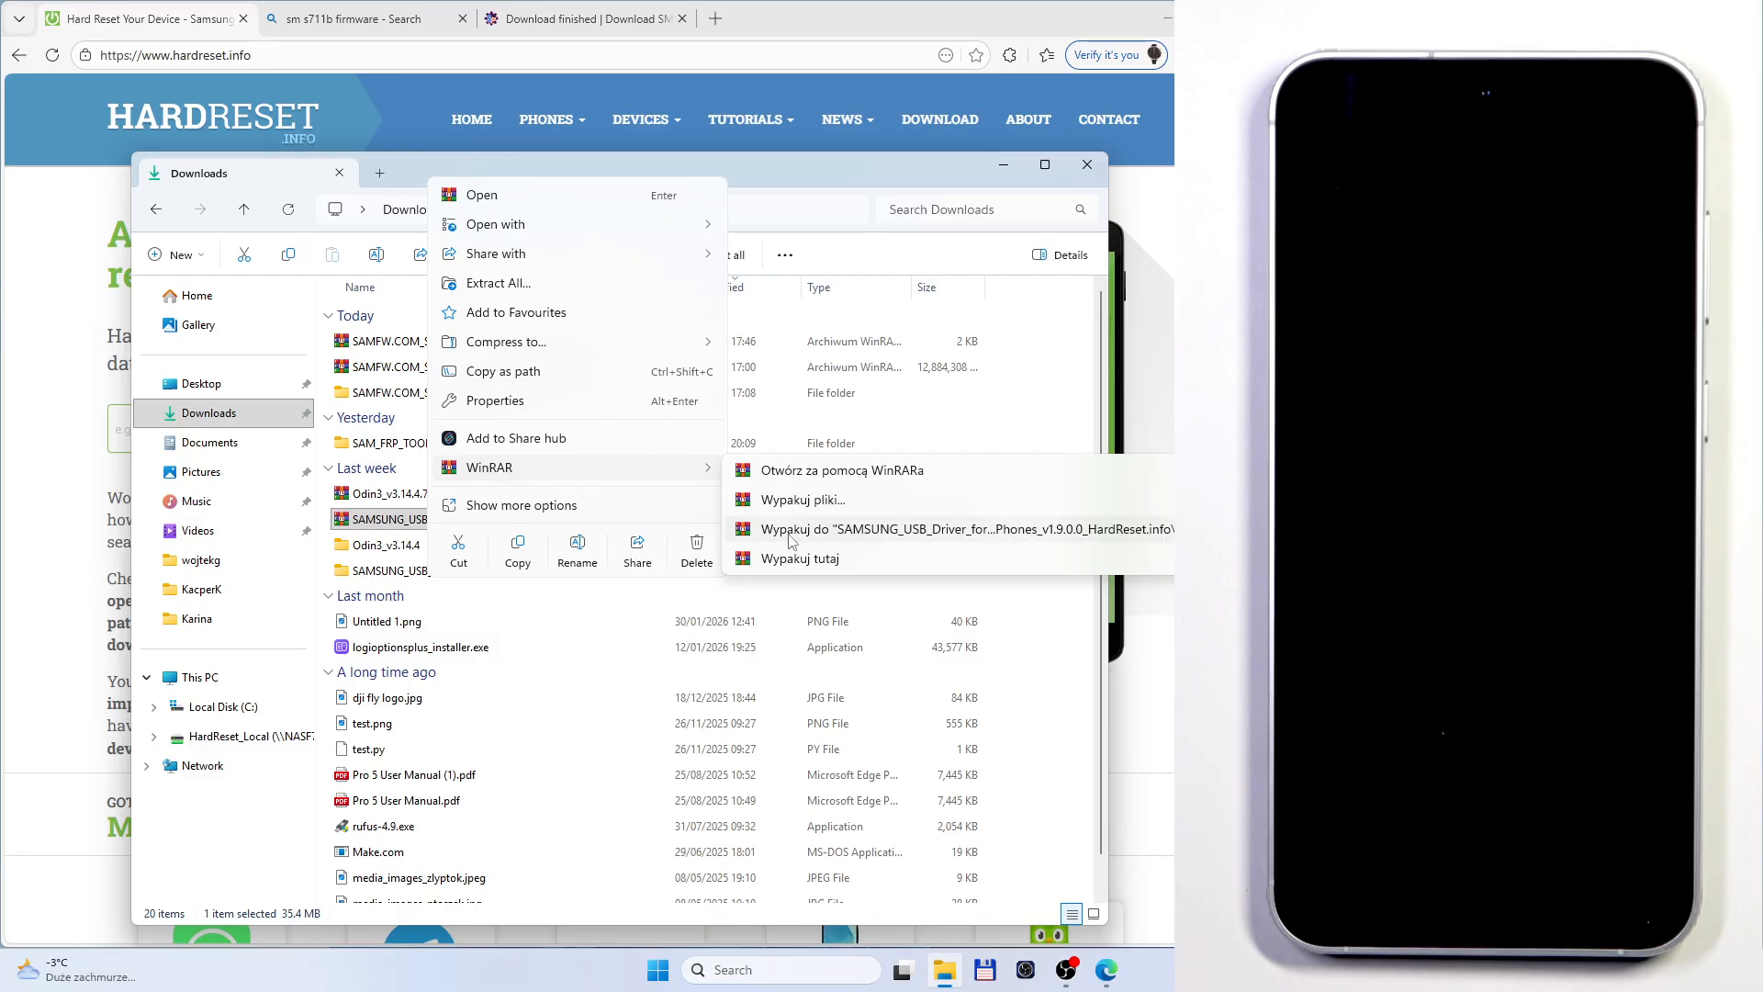
click(501, 284)
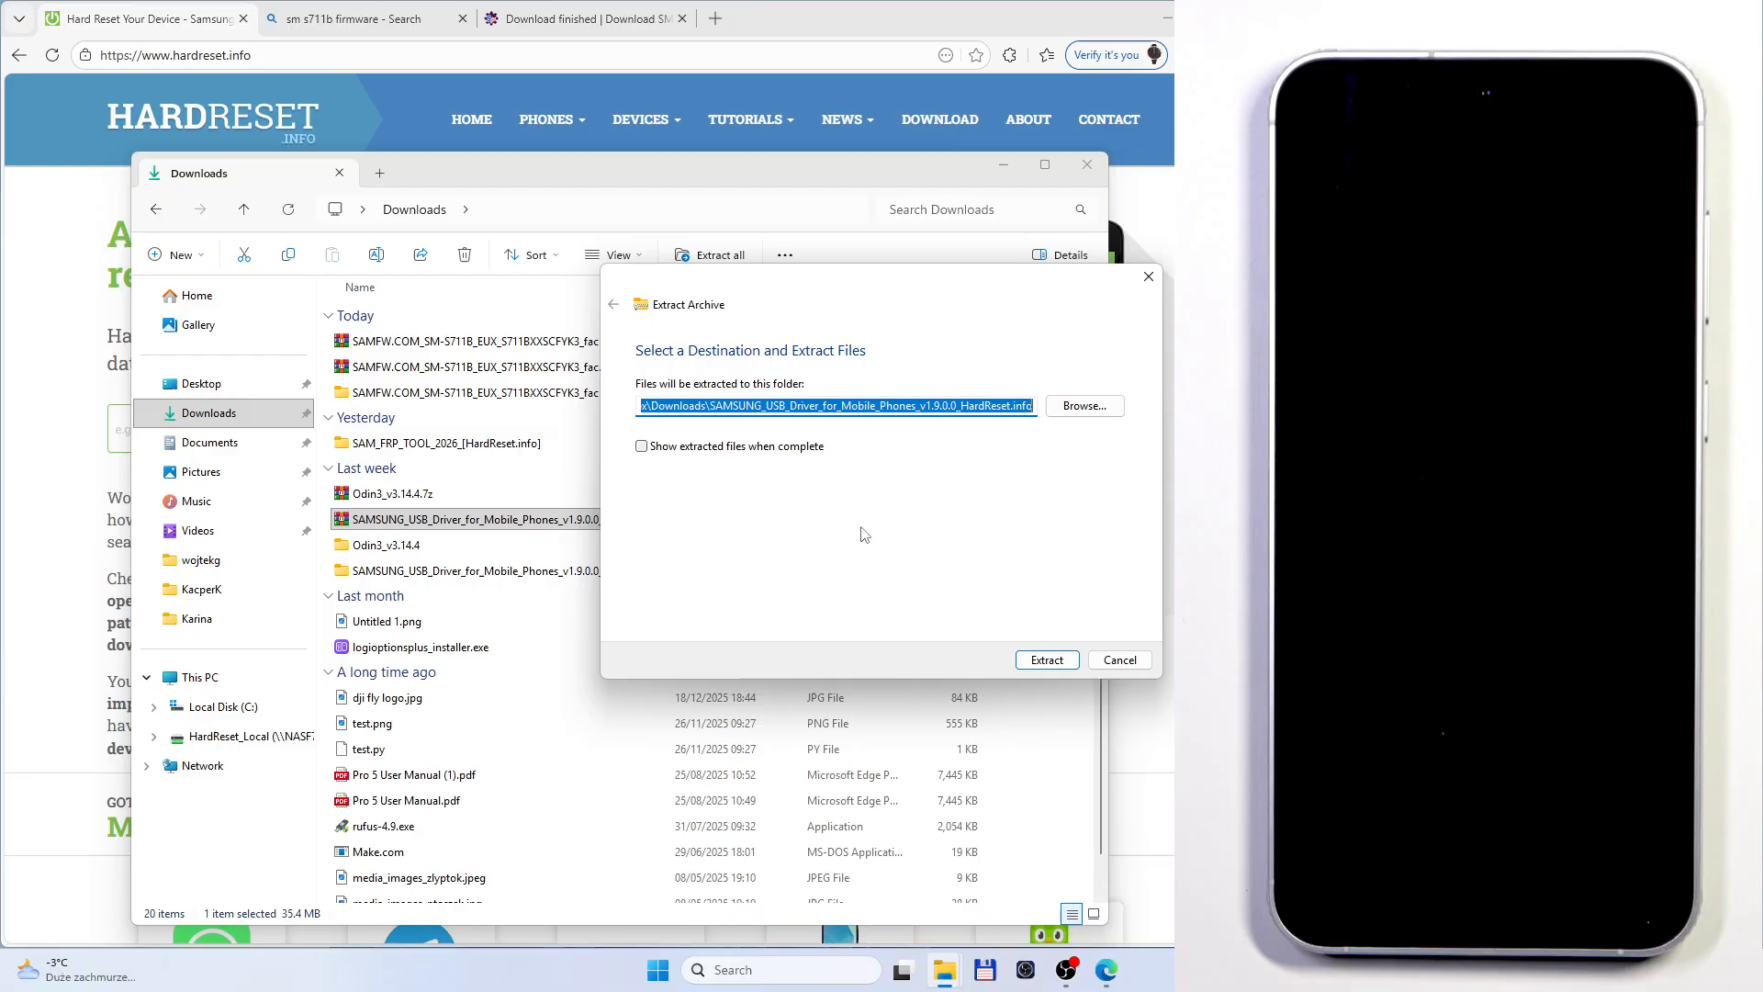
click(1123, 660)
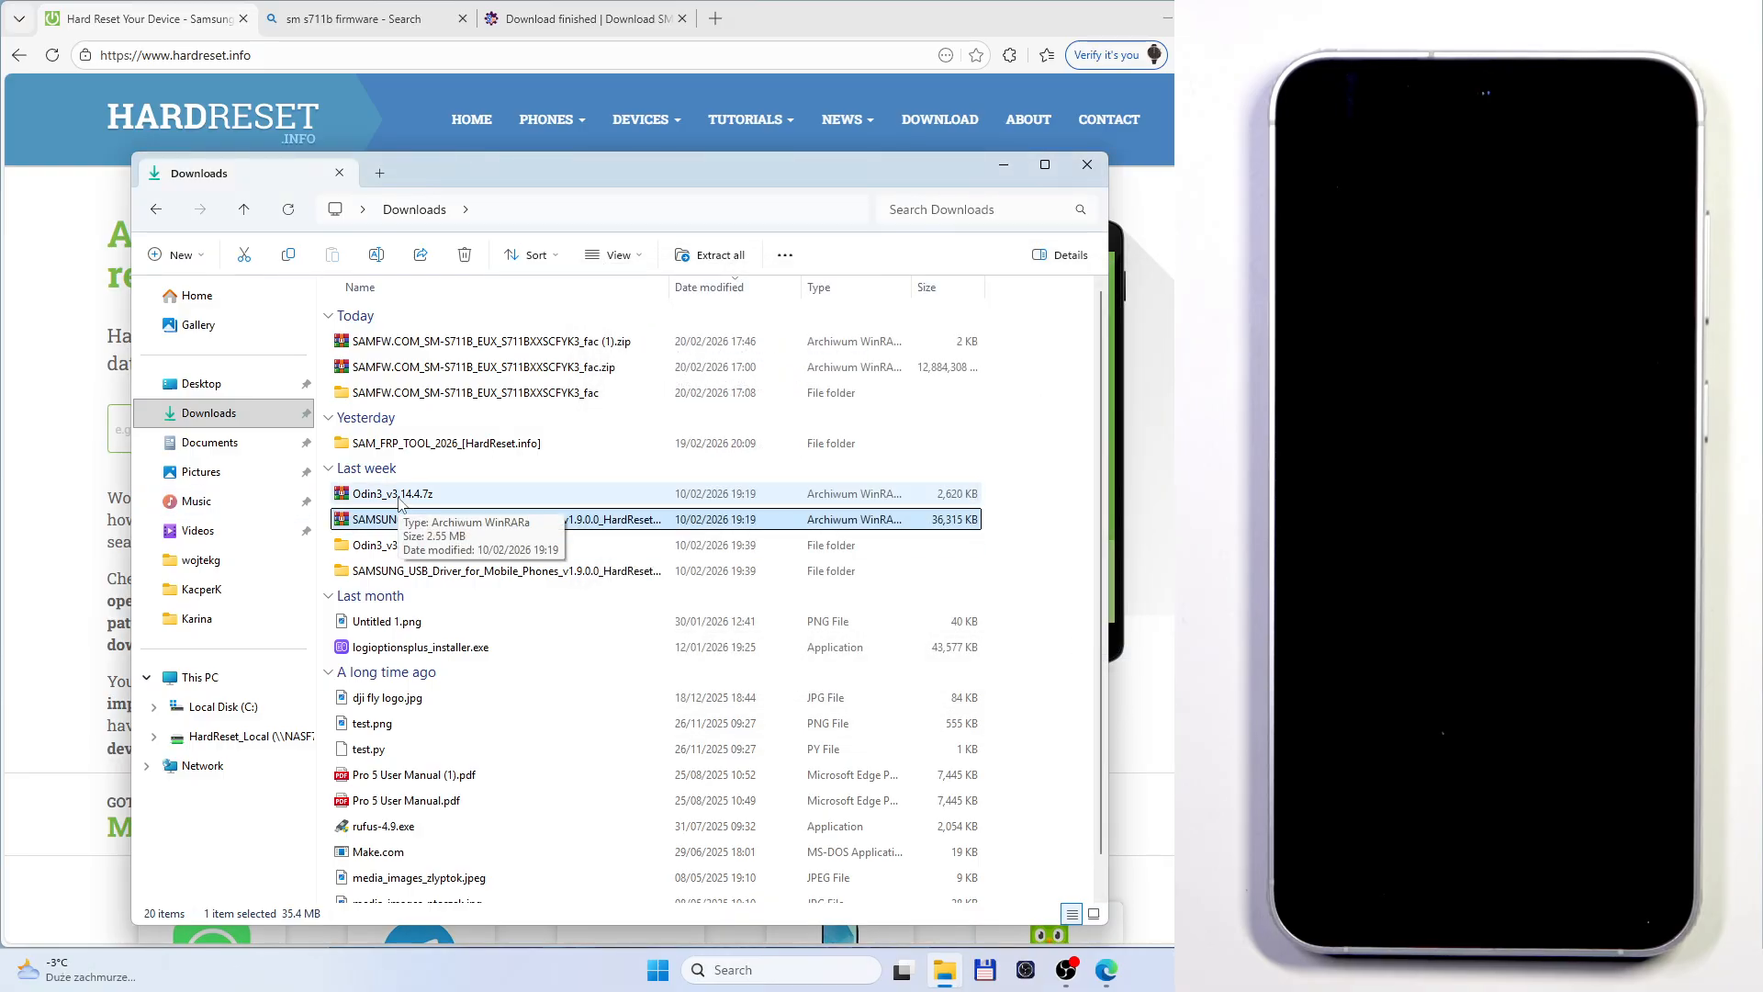
click(392, 369)
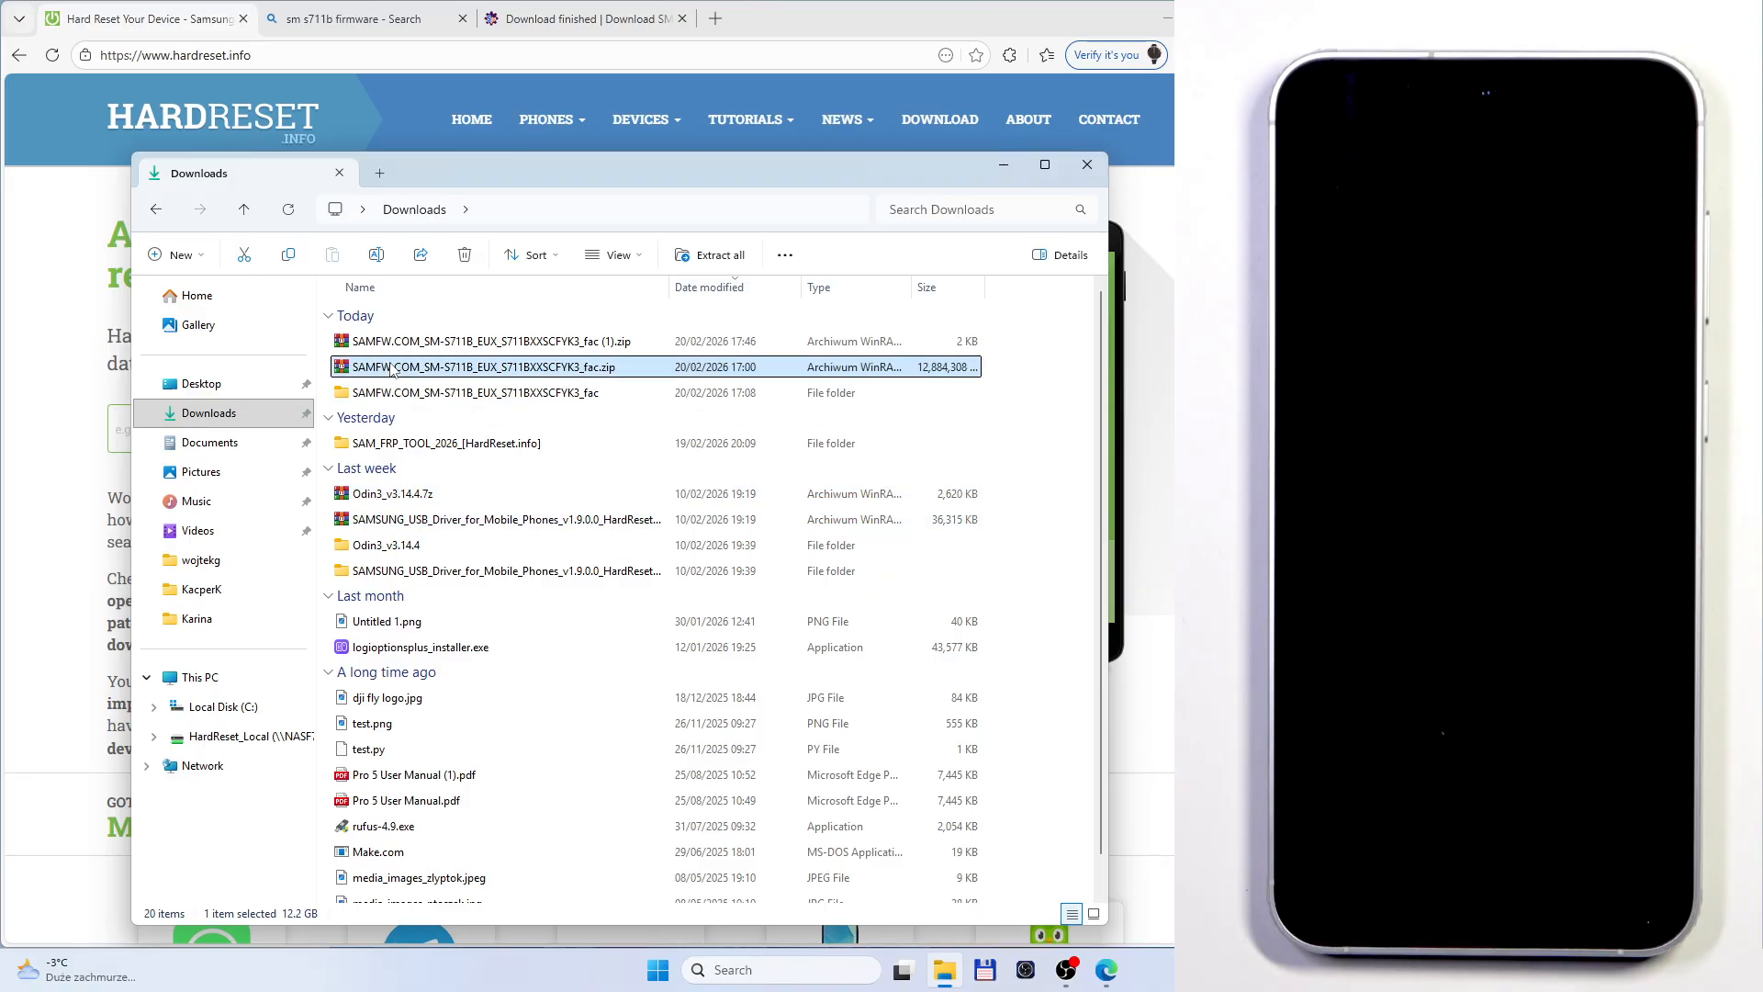
- Run the Samsung USB driver installer from its extracted folder and decline to continue the installation
double_click(403, 573)
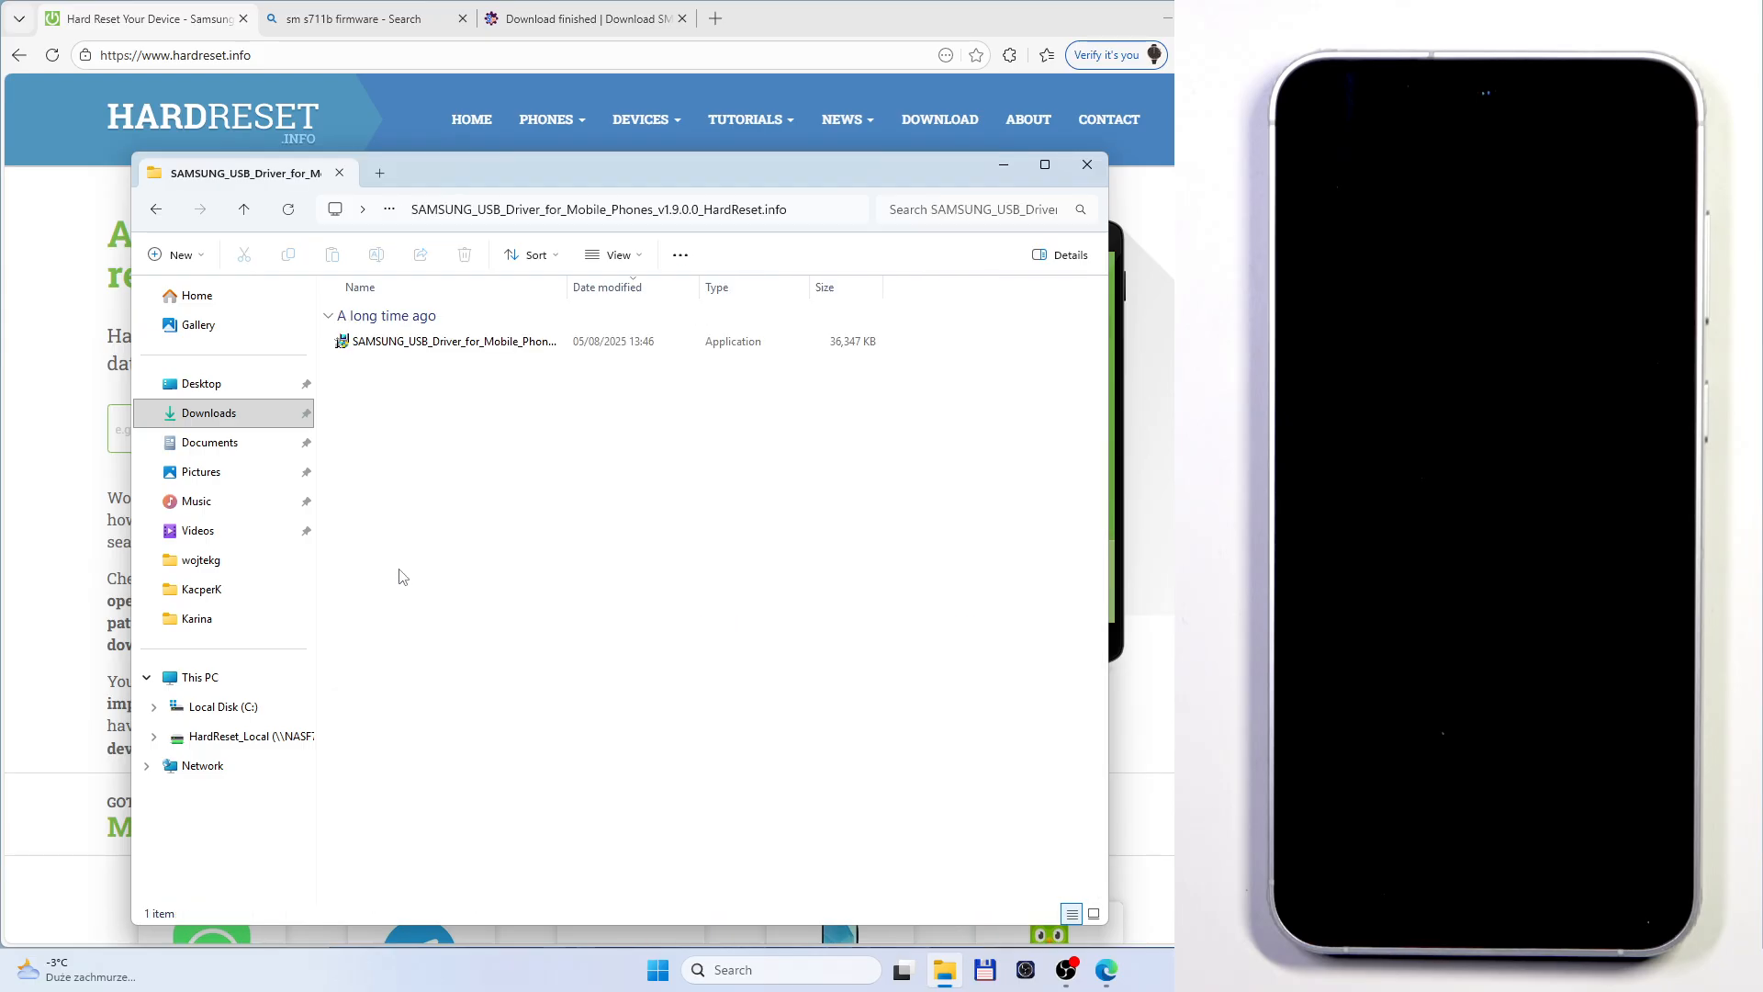
double_click(433, 349)
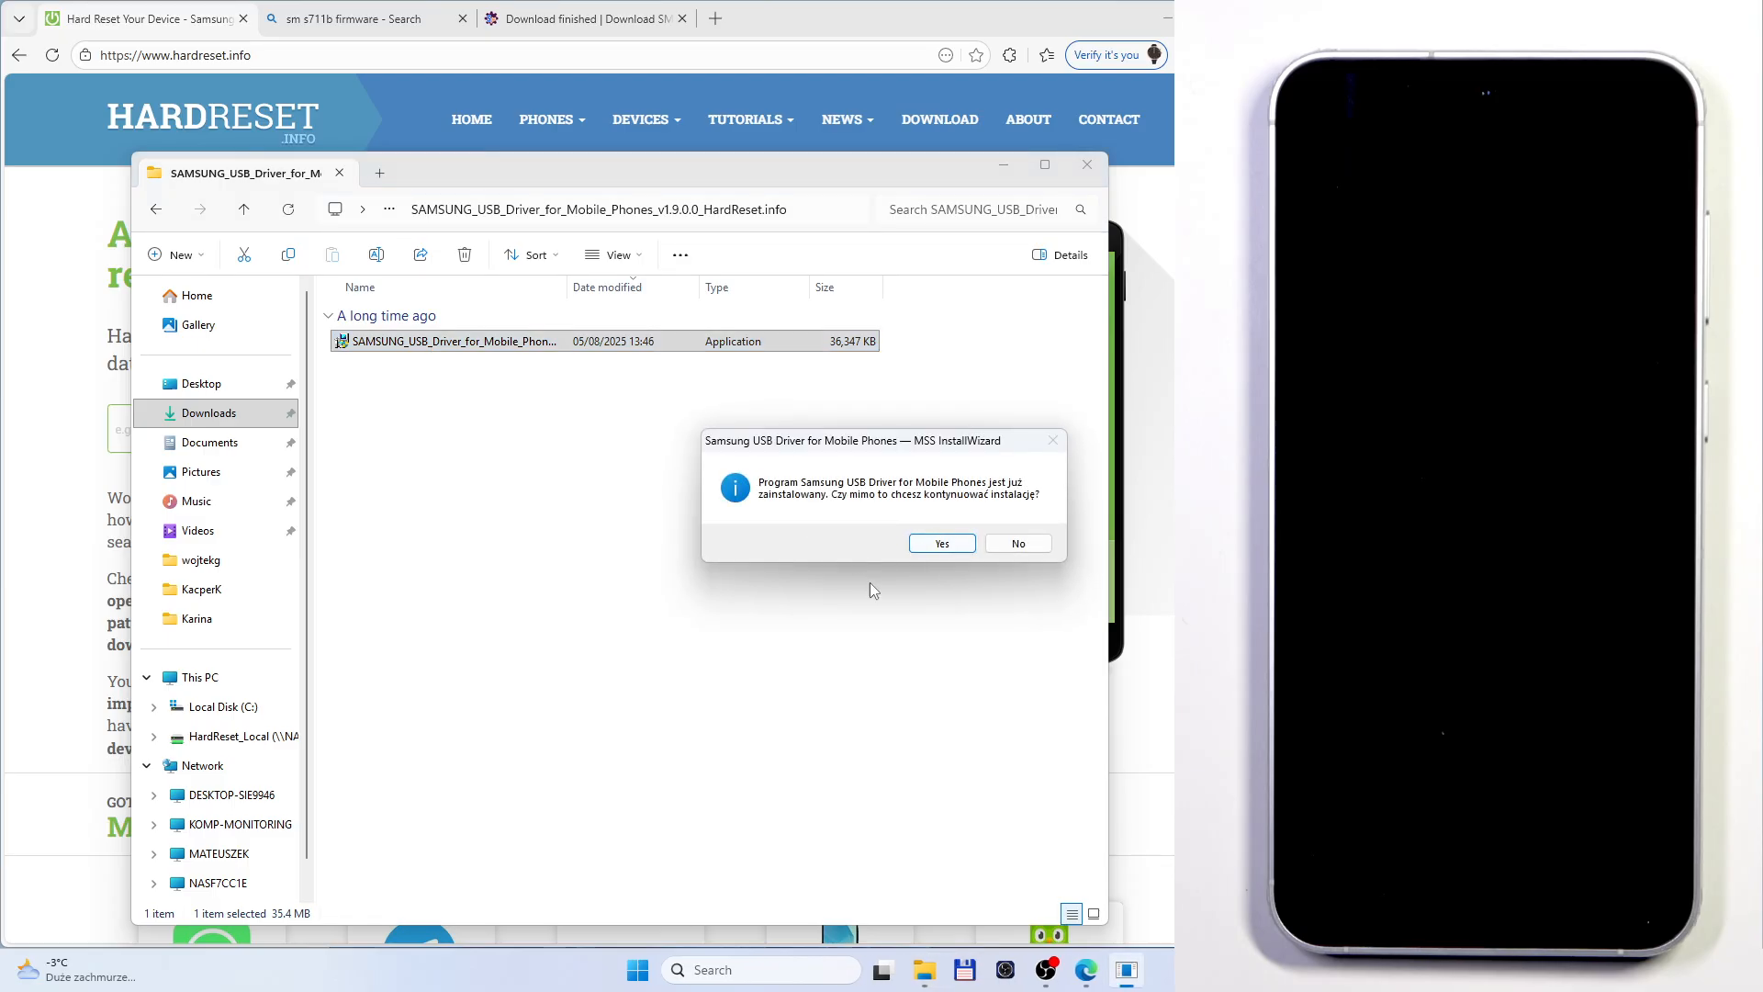
drag(823, 443, 640, 484)
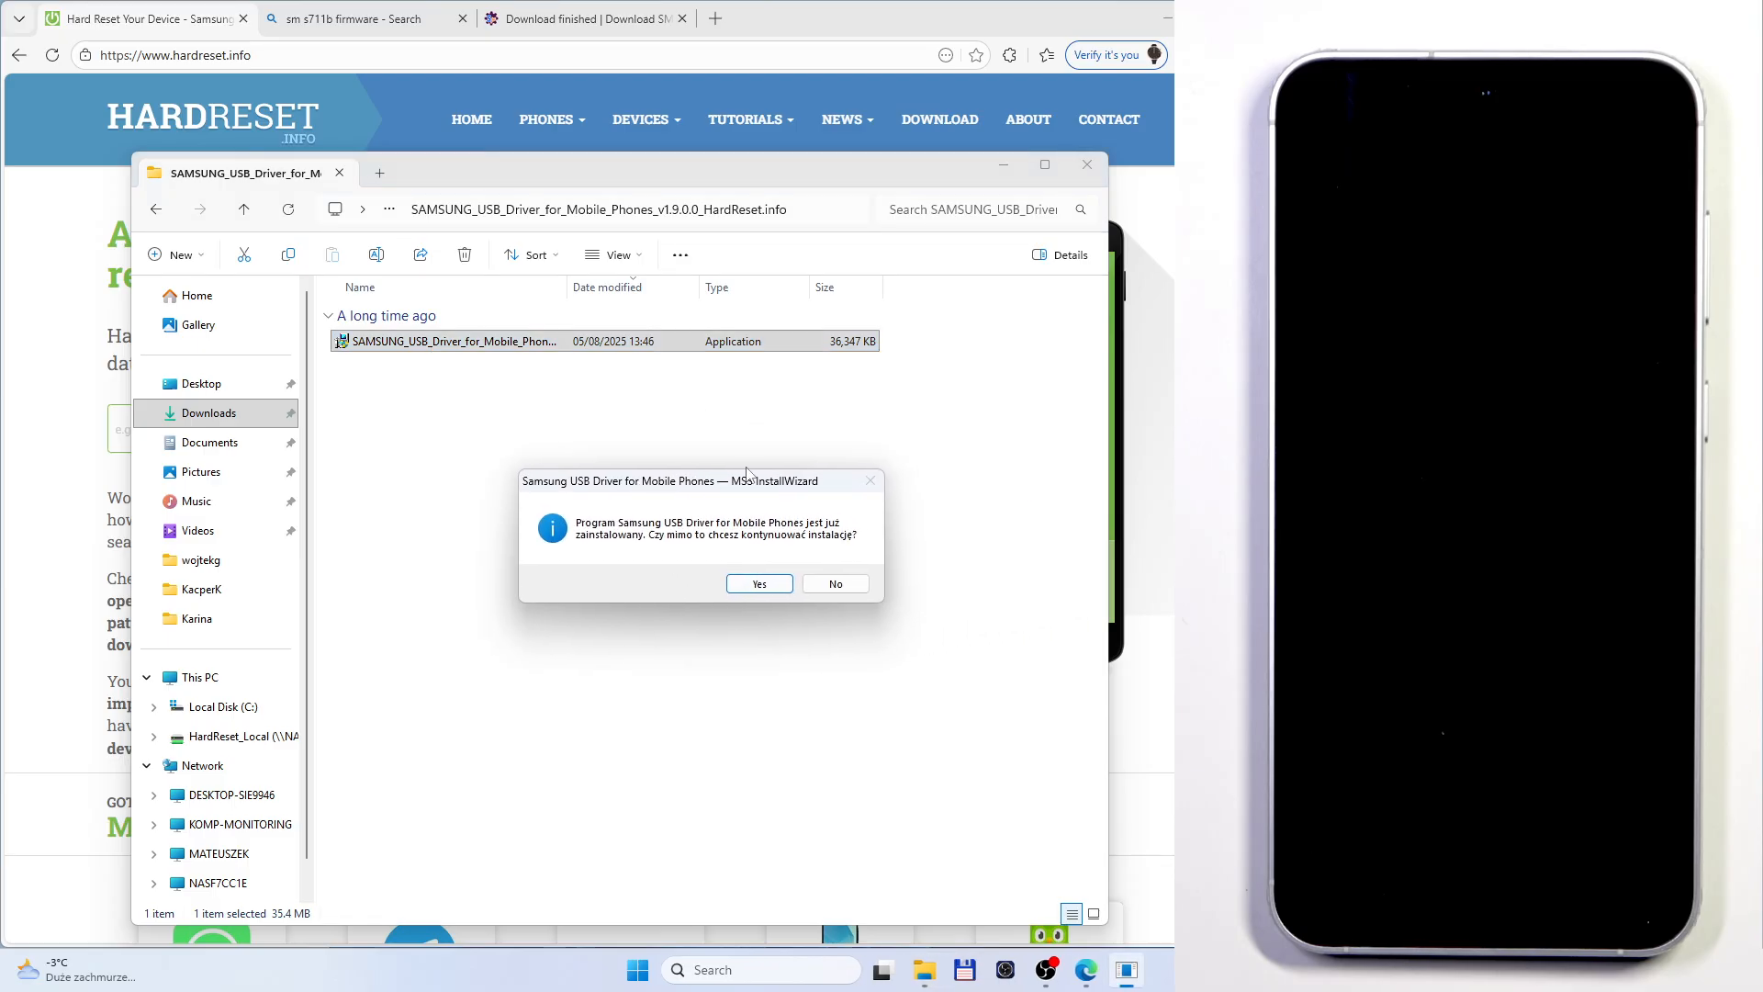
click(835, 583)
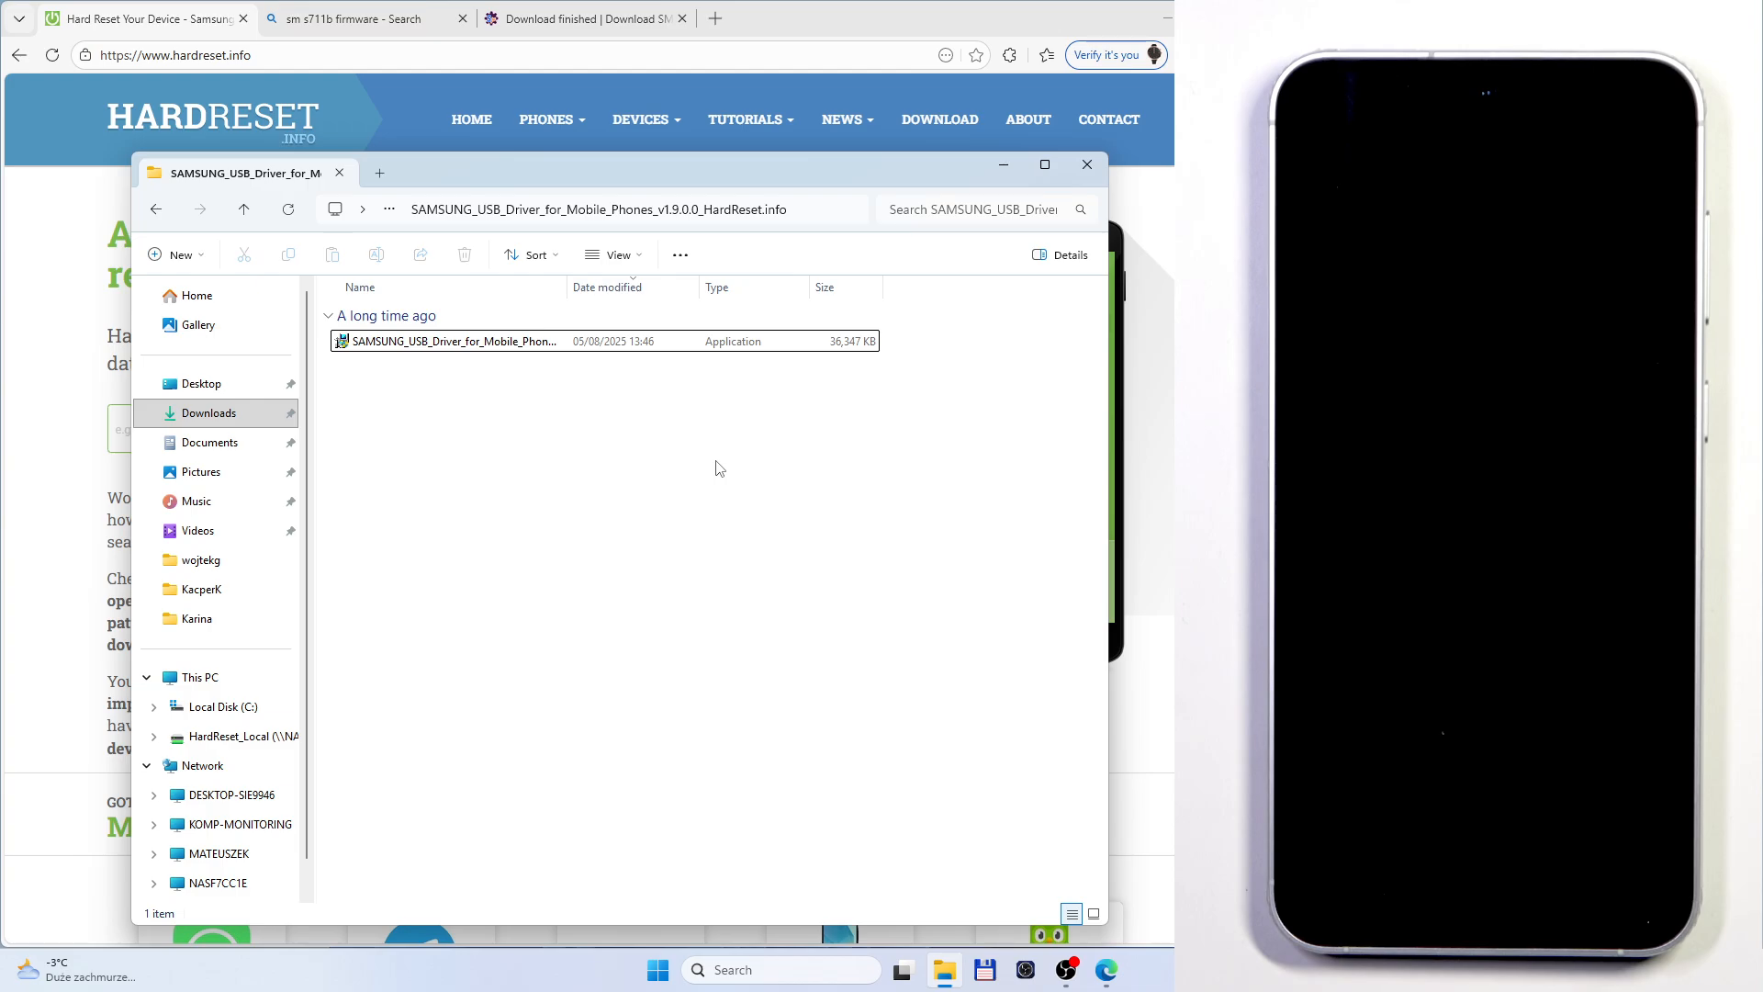
- Launch Odin3_v3.14.4.exe from the extracted Odin3_v3.14.4 folder in Downloads and acknowledge the account removal warning
click(237, 413)
click(415, 573)
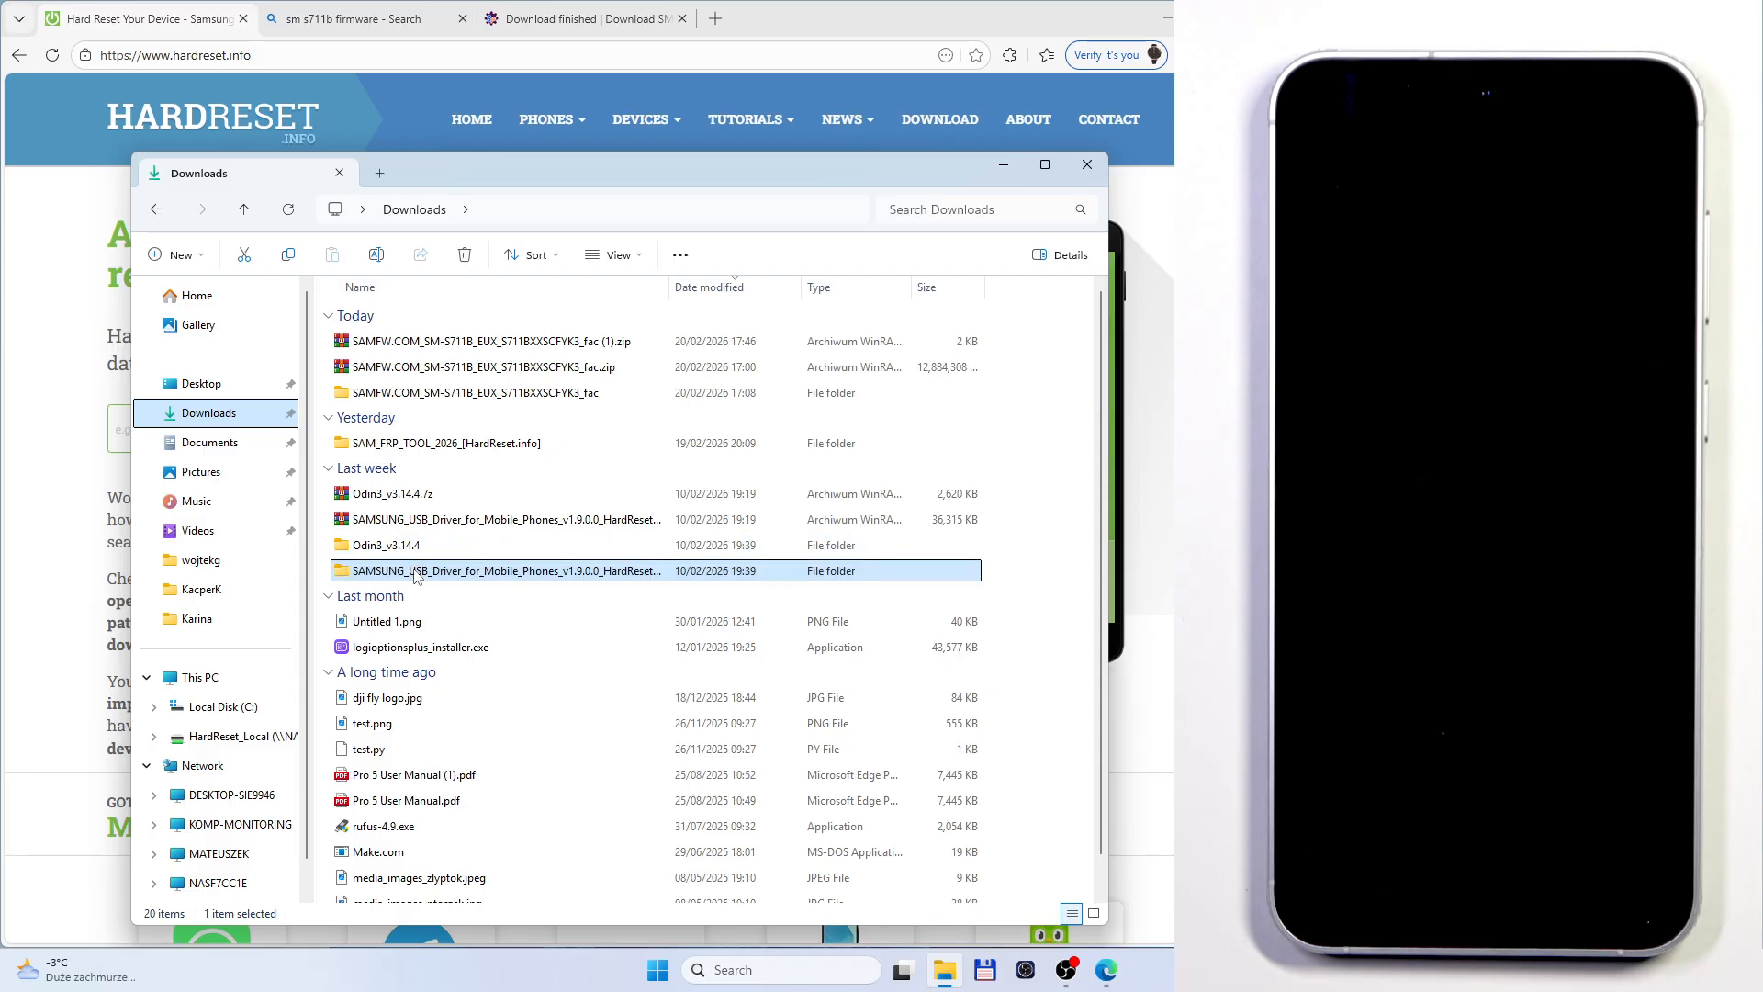
double_click(393, 548)
double_click(422, 348)
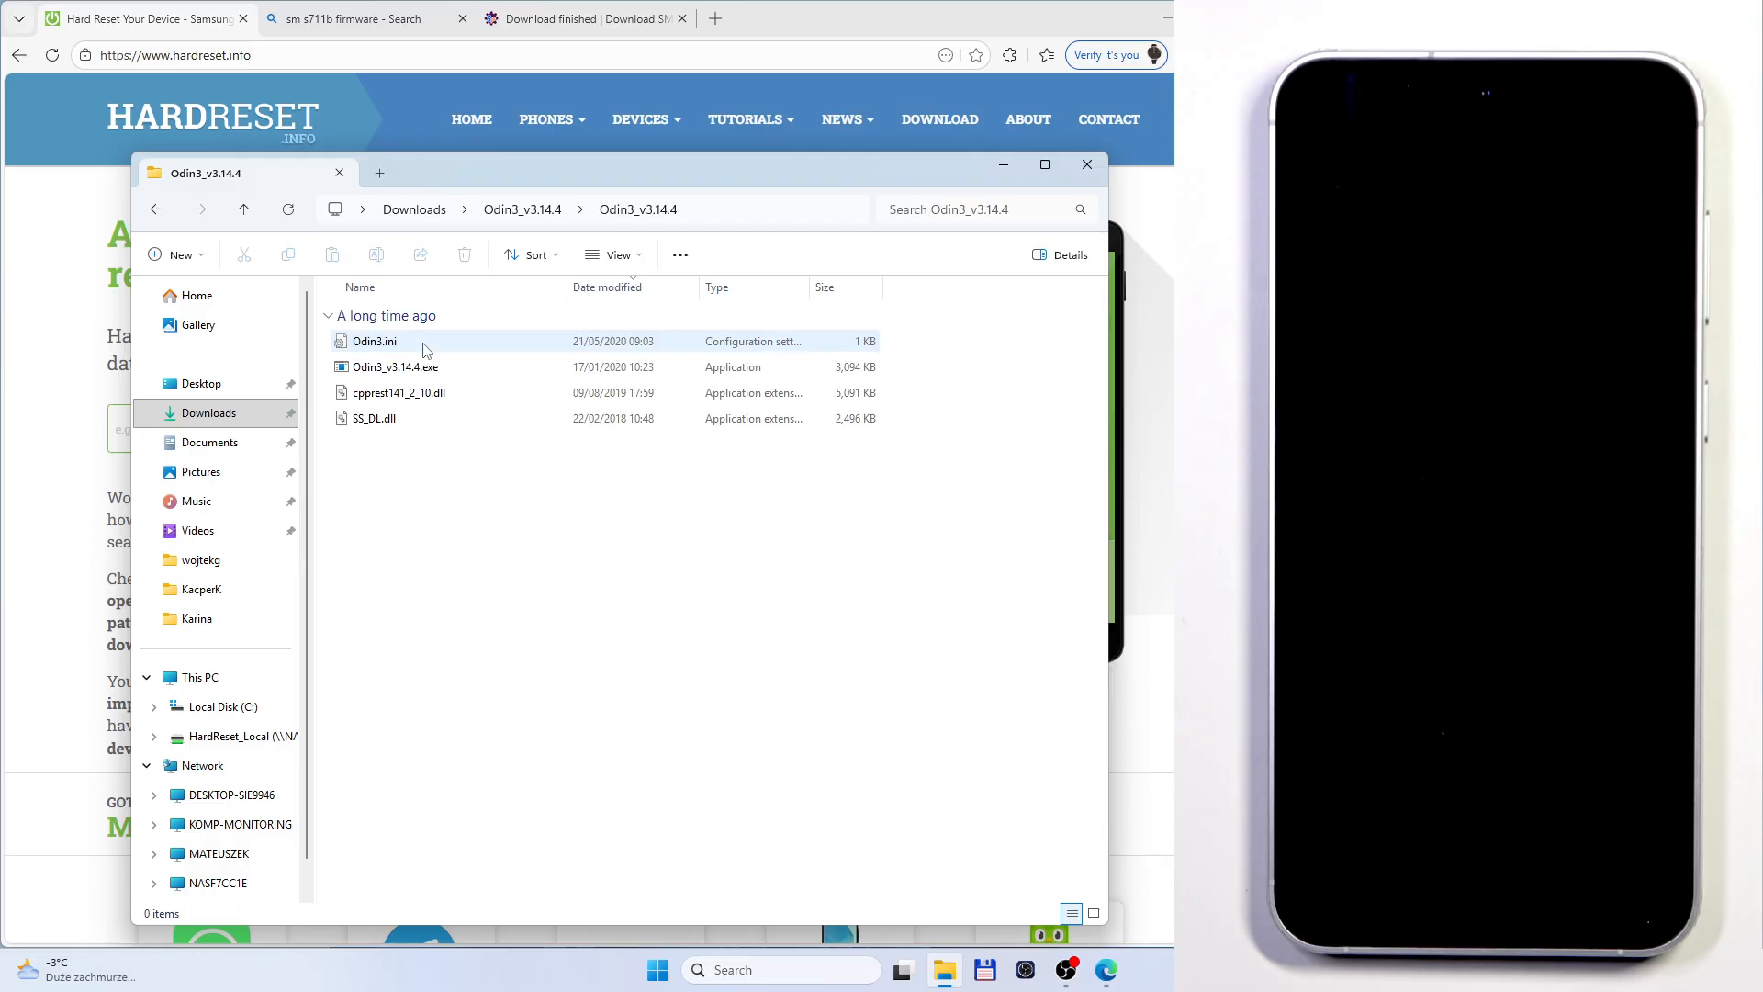
double_click(419, 369)
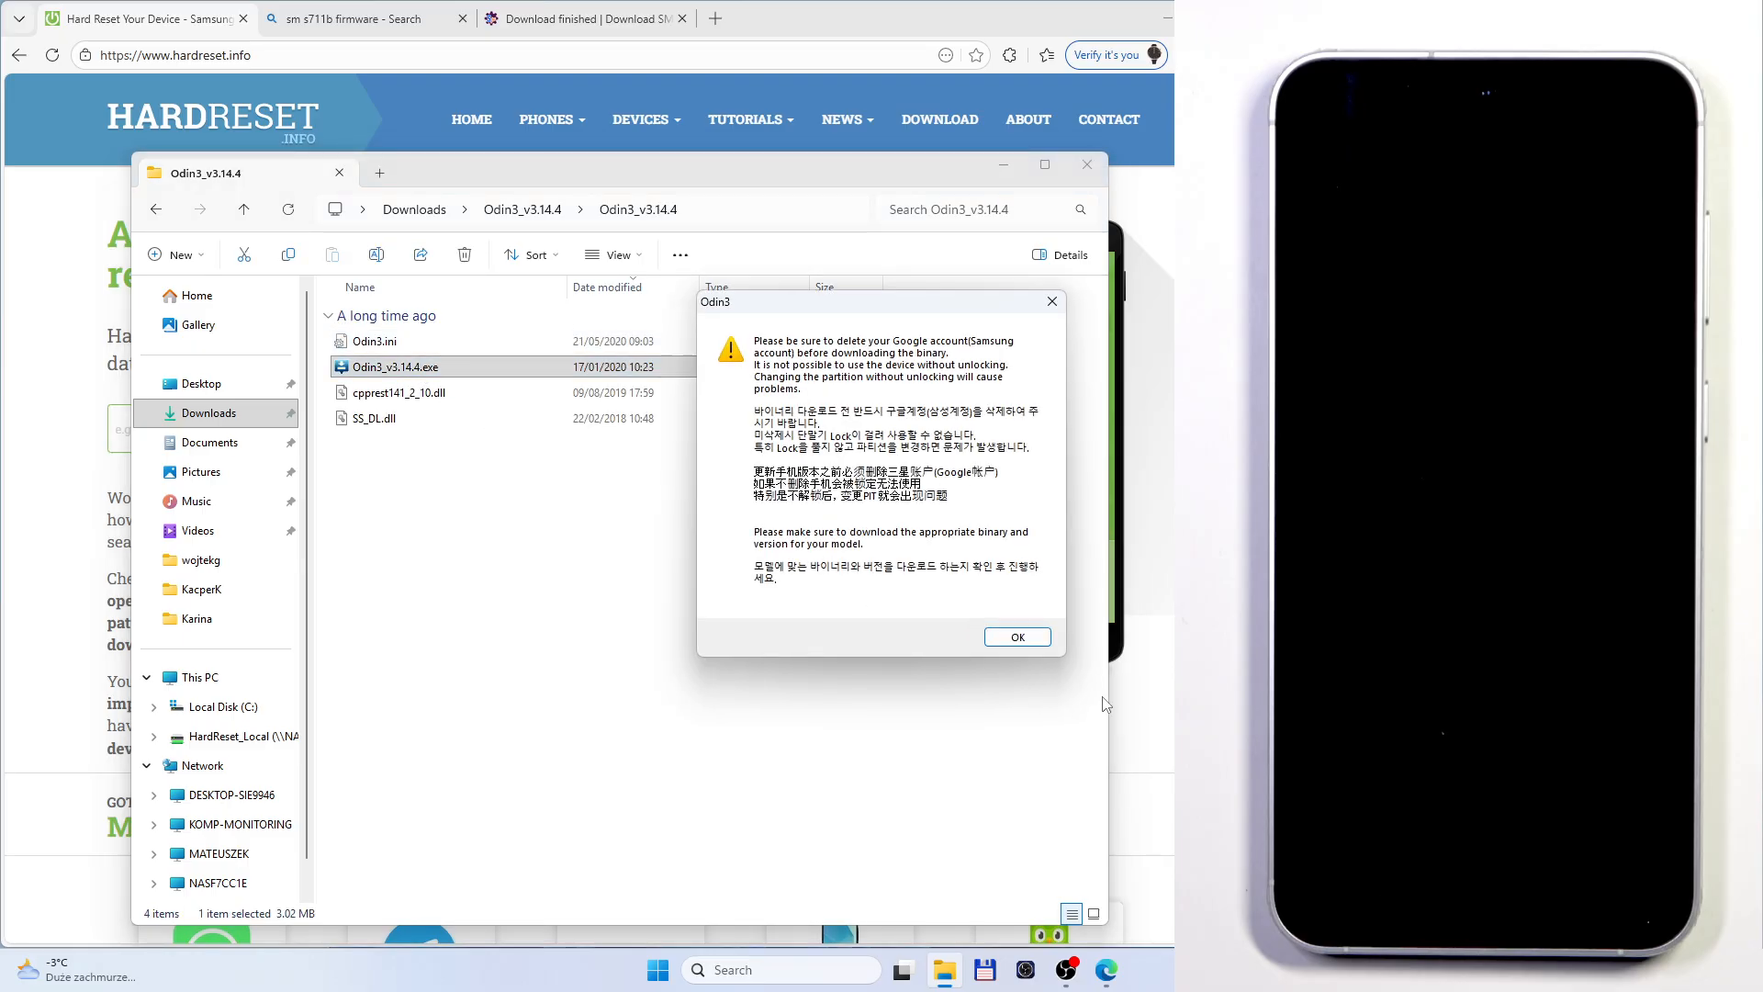
click(1018, 637)
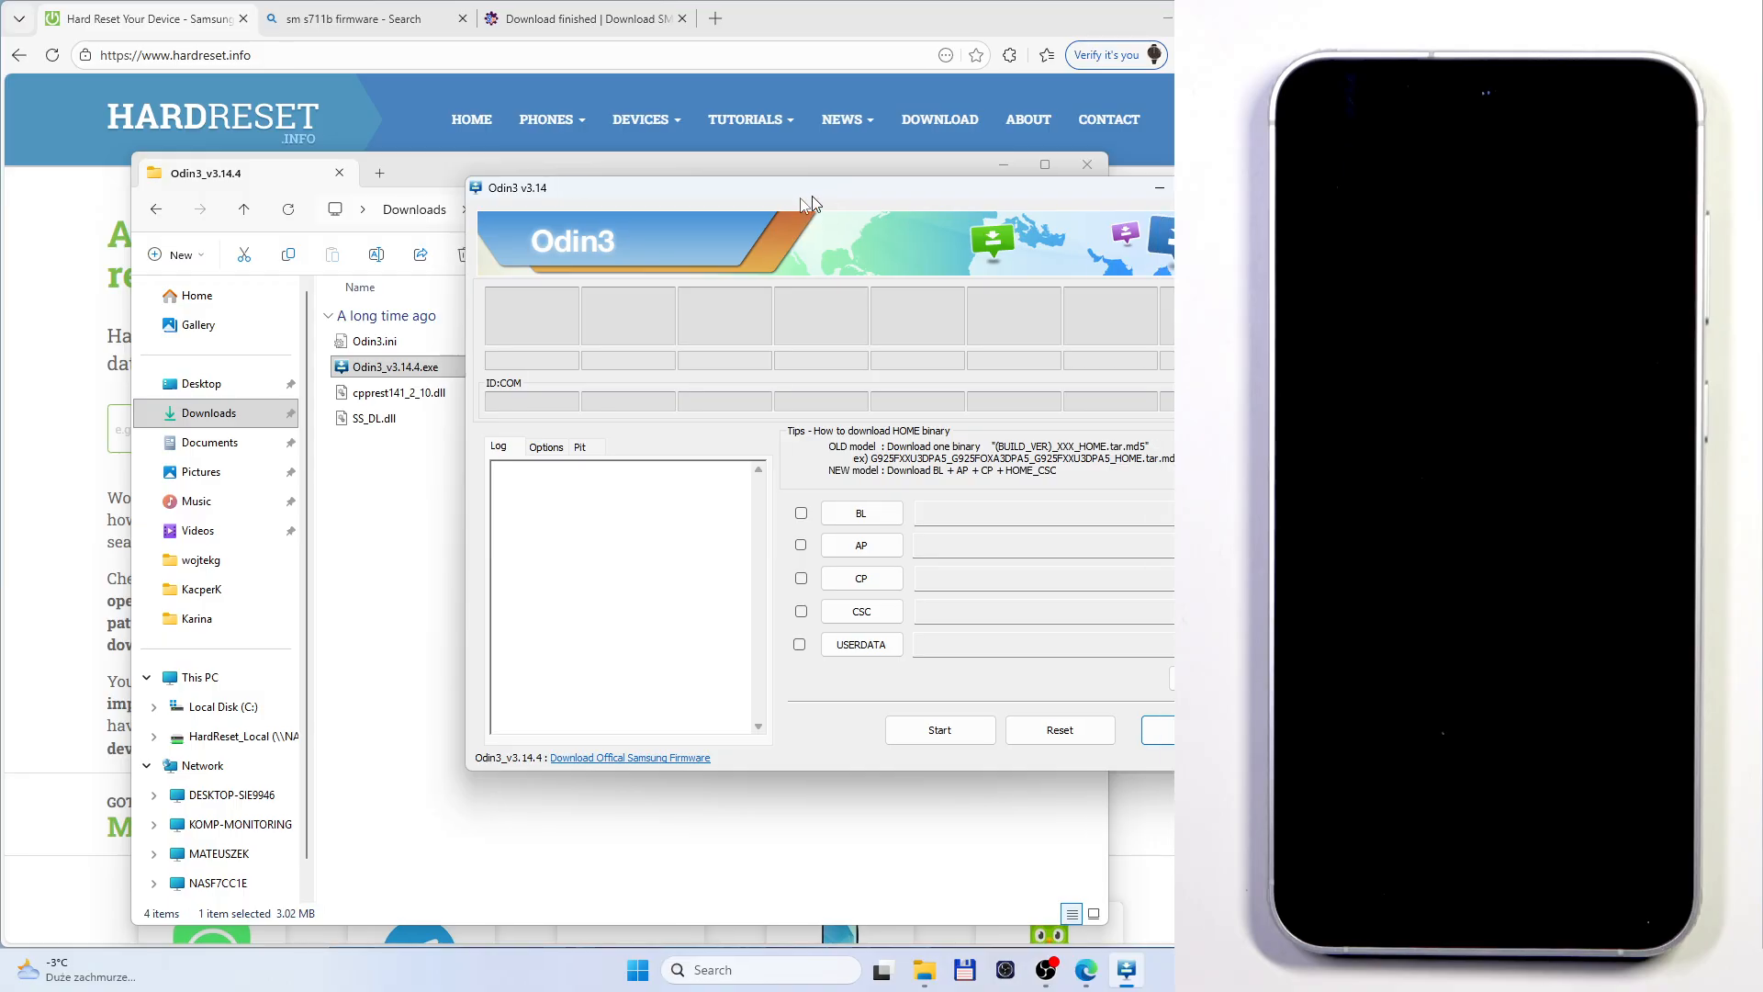
- Move the Odin3 window fully into view over the browser and close the File Explorer window
drag(822, 188, 571, 192)
click(1080, 163)
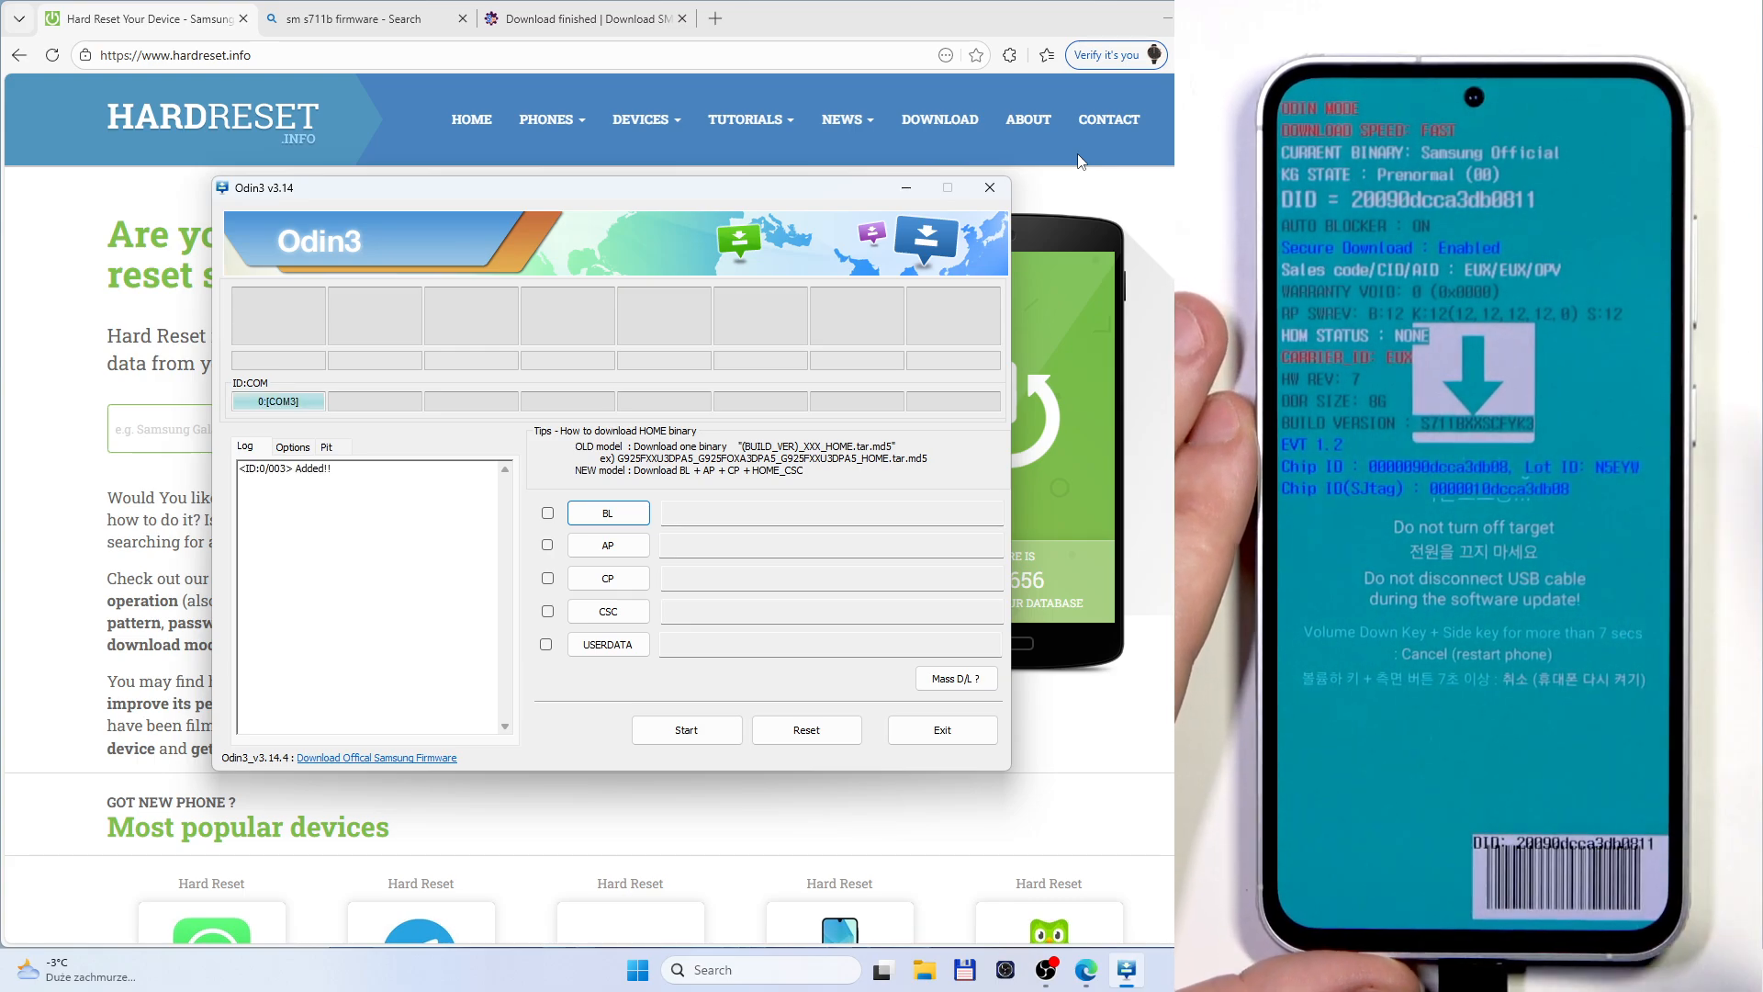
drag(470, 186, 459, 193)
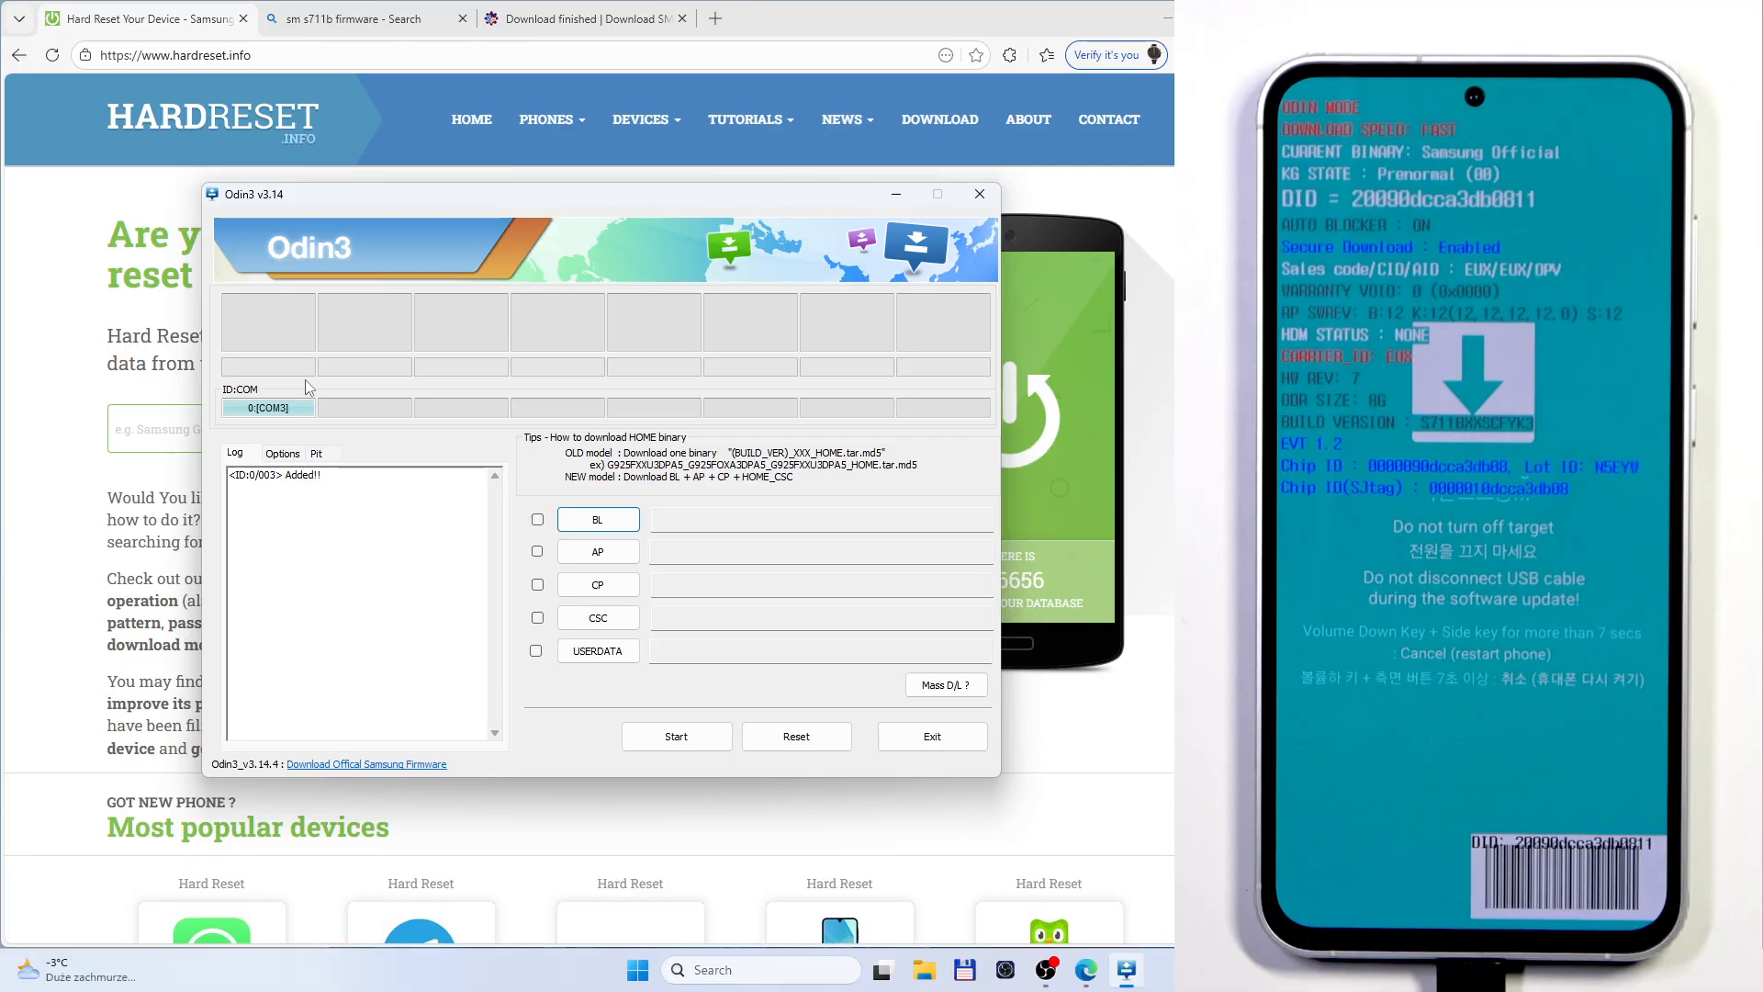
- Load the BL_S711BXXSCFYK3 file from the SAMFW.COM_SM-S711B_EUX_S711BXXSCFYK3_fac folder in Downloads into the BL slot
click(602, 520)
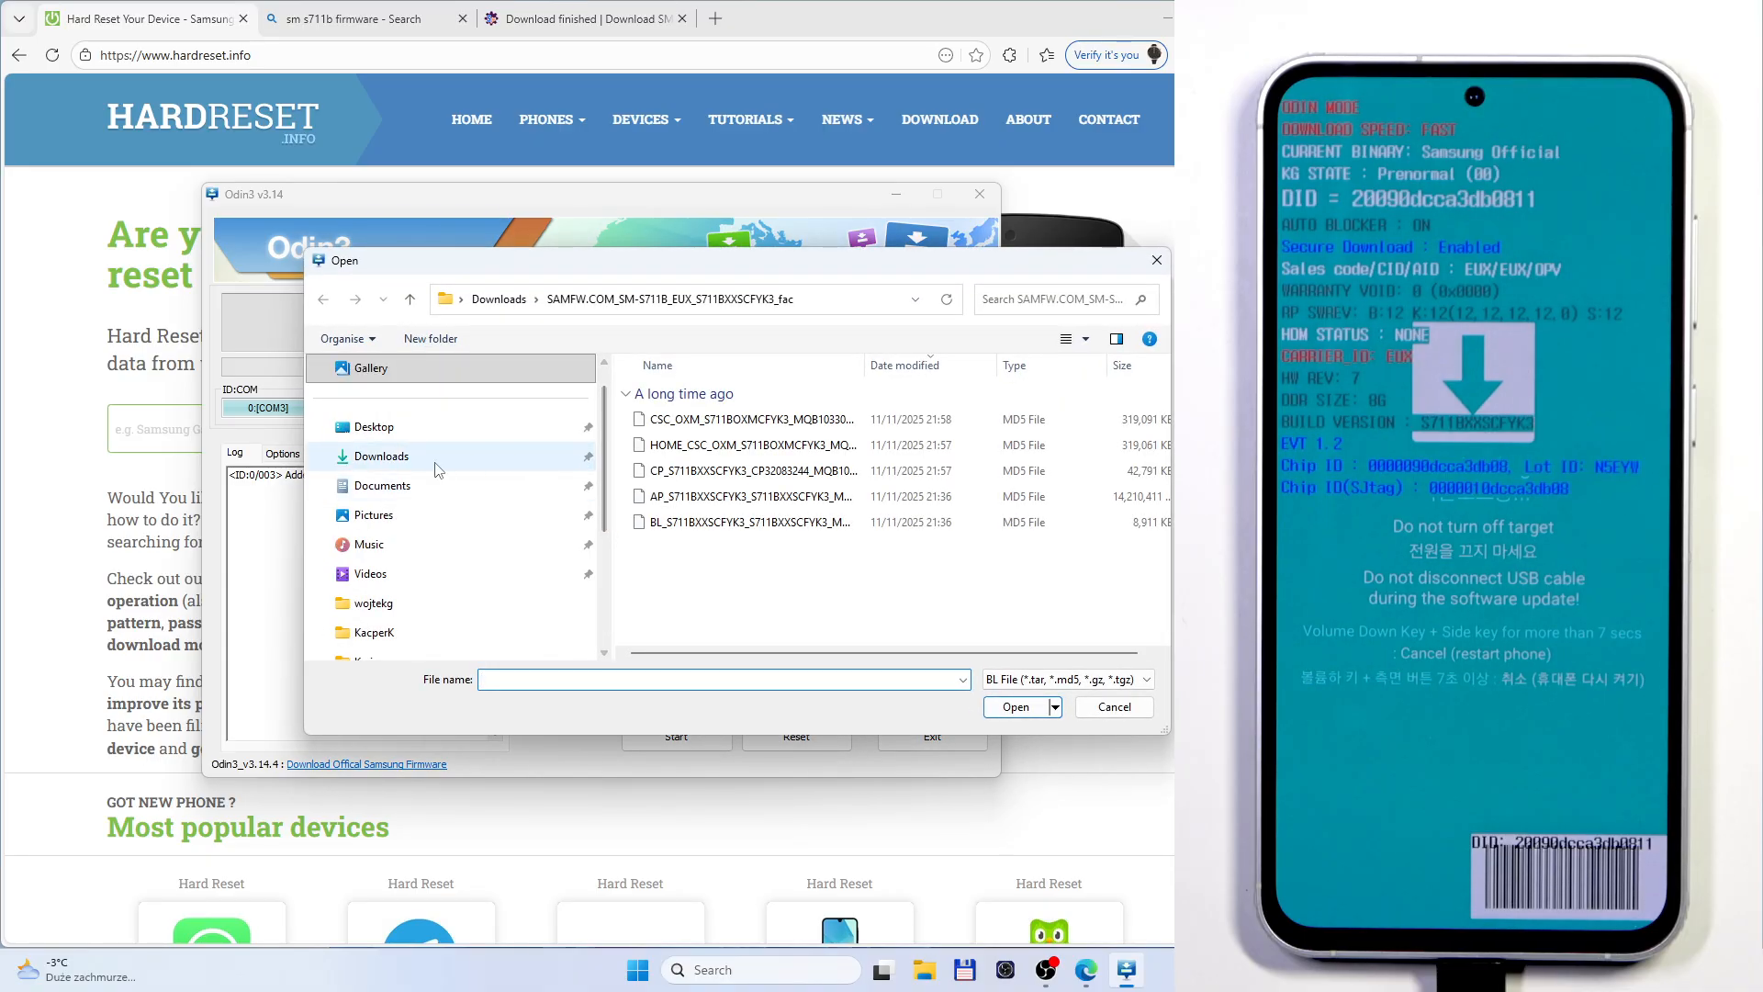
click(442, 462)
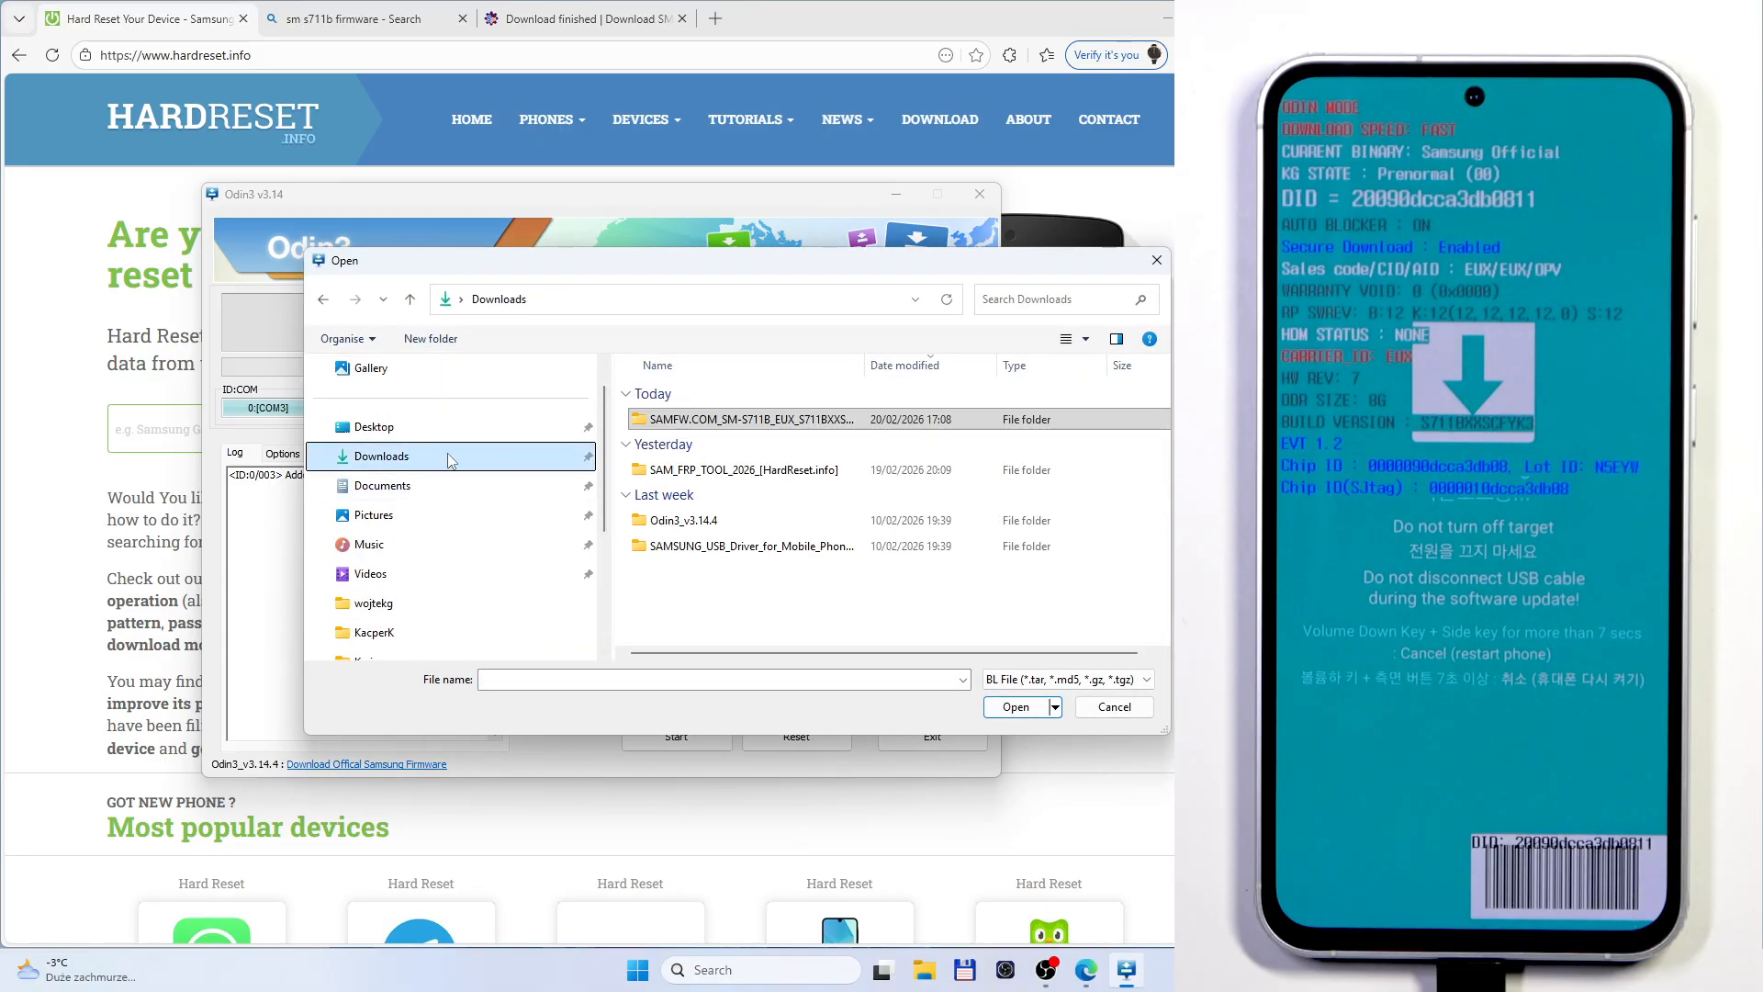
double_click(731, 421)
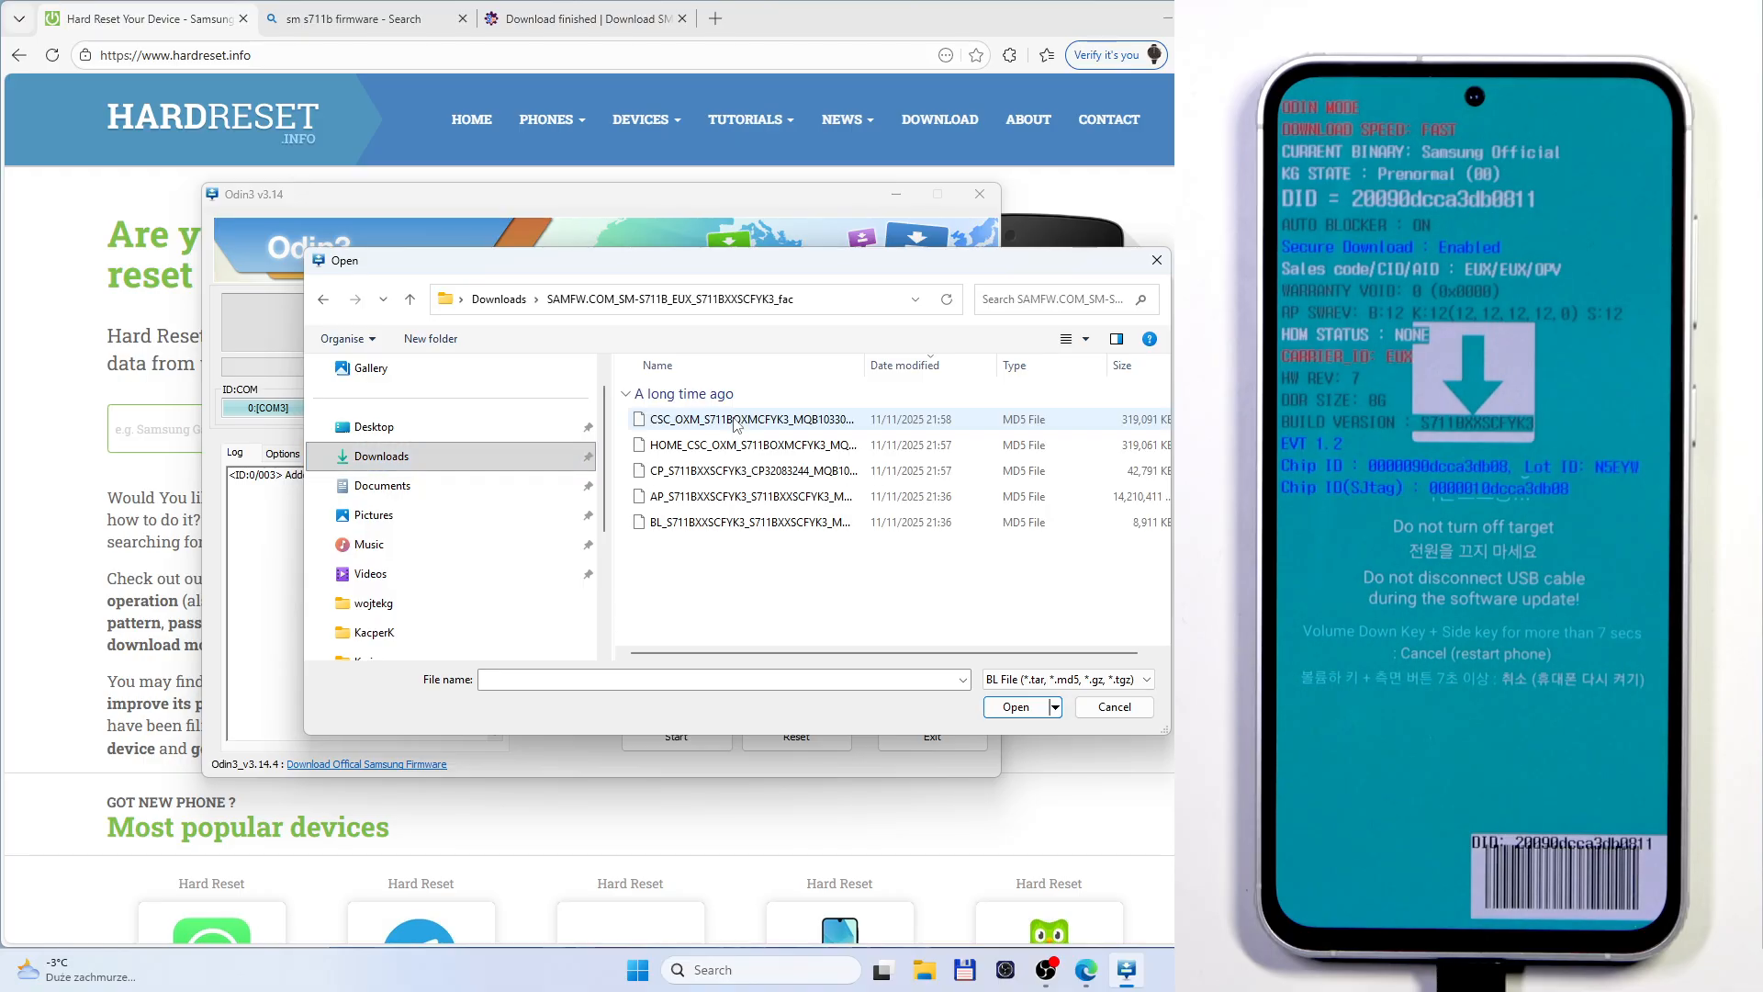
click(675, 522)
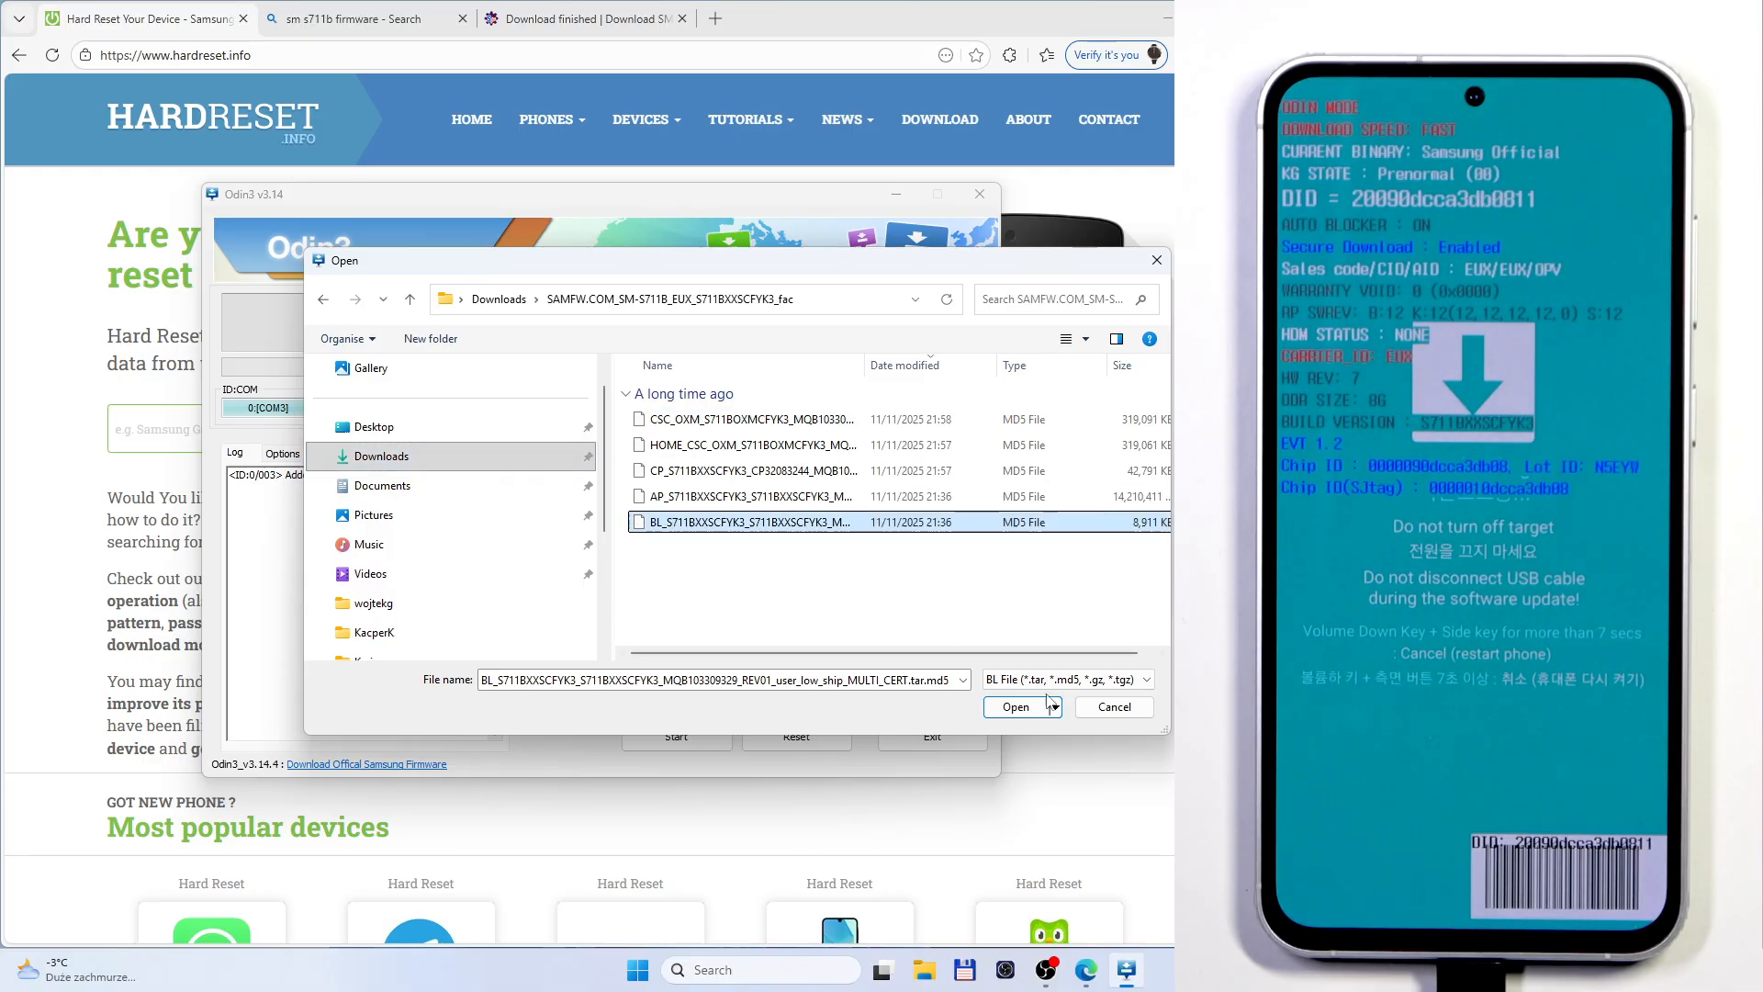
click(1001, 707)
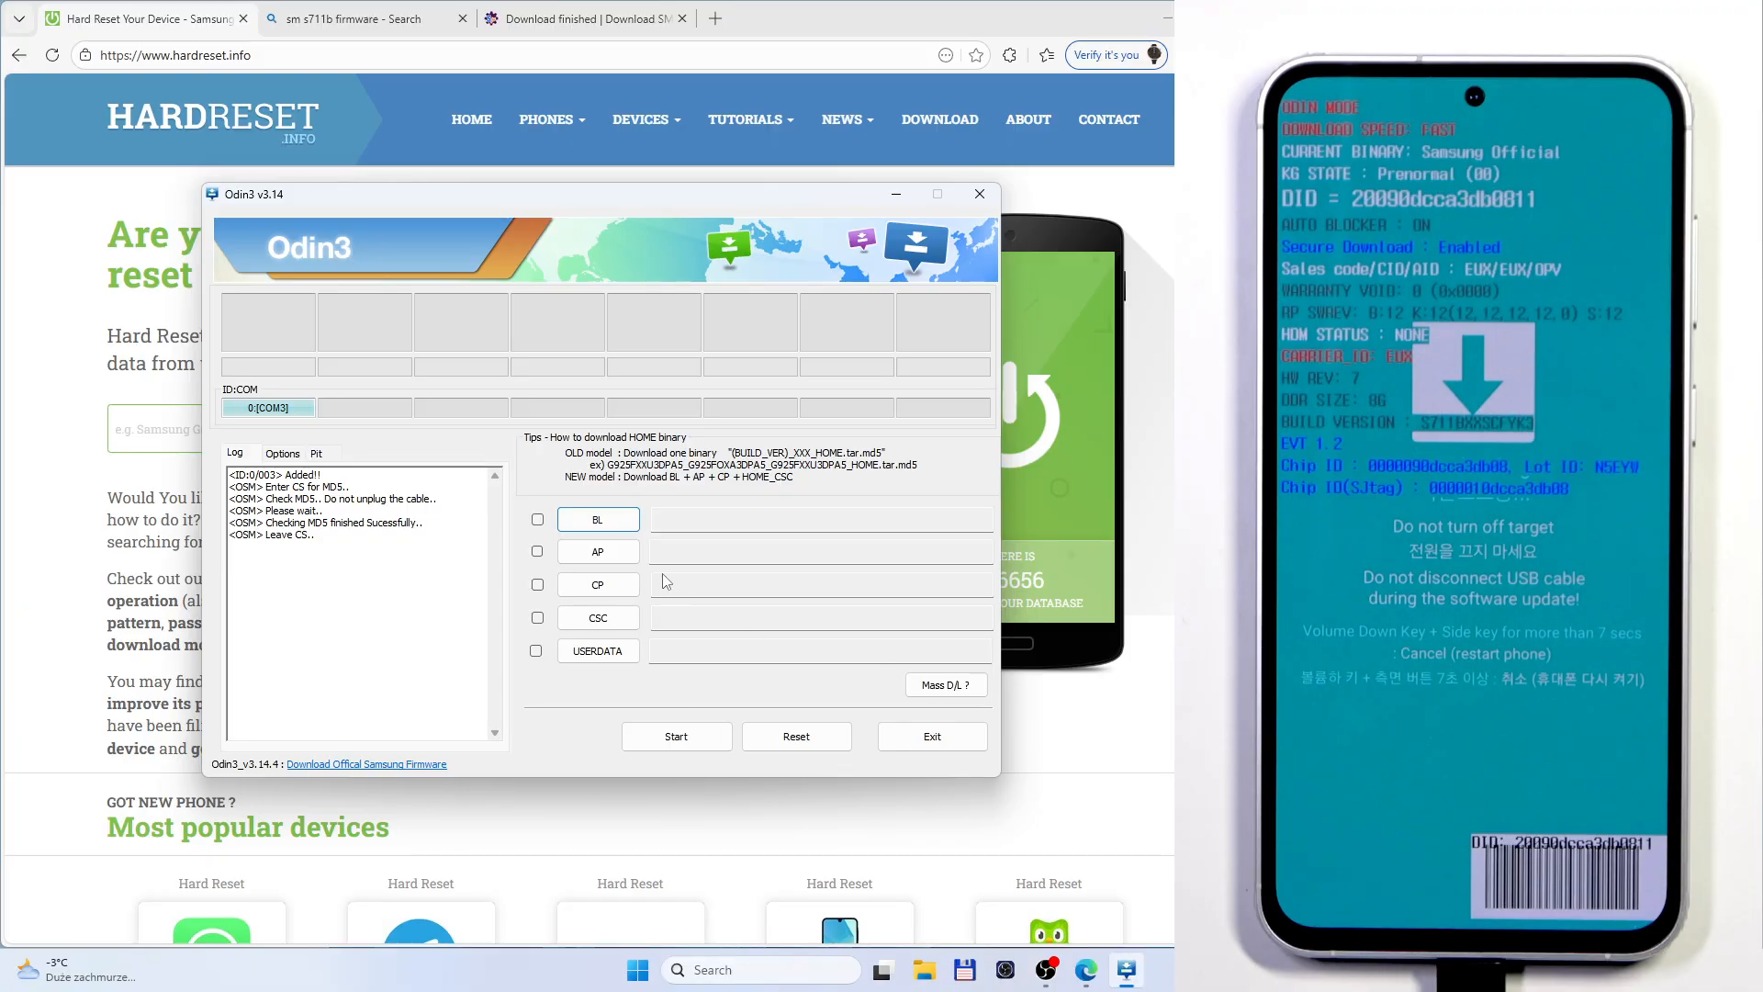
- Load the AP_S711BXXSCFYK3 firmware file into the AP slot and the CP_S711BXXSCFYK3 file into the CP slot
click(598, 550)
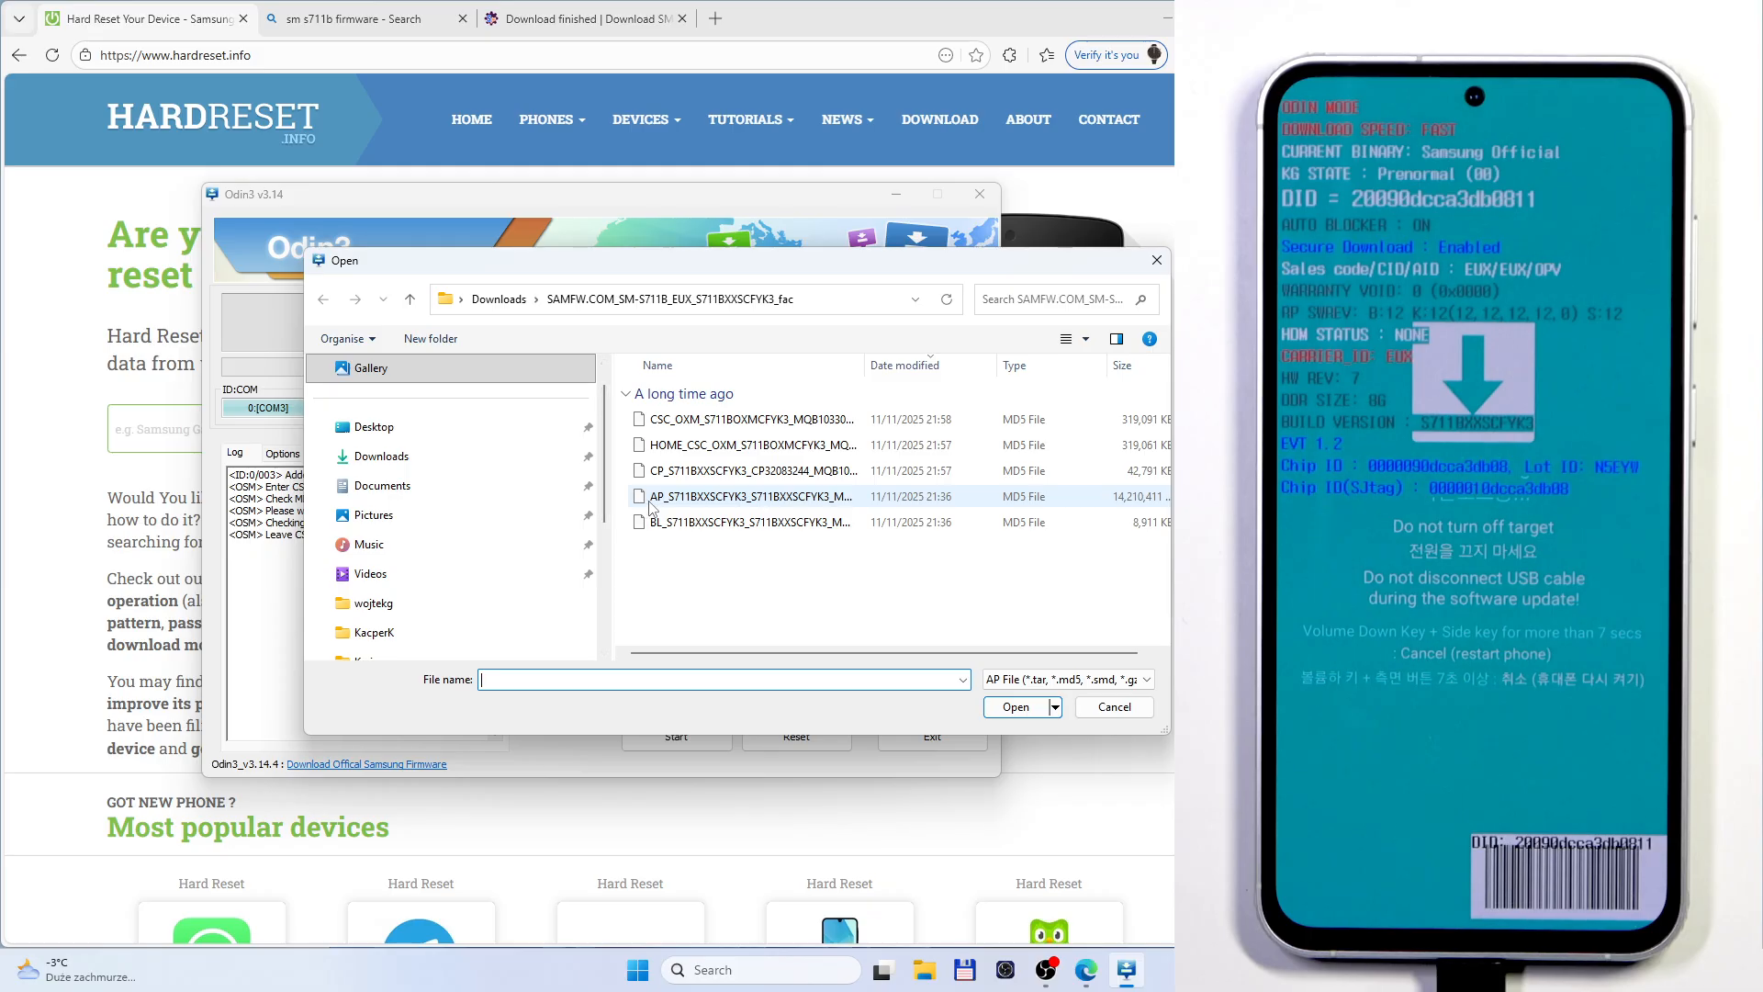
click(735, 496)
click(1010, 705)
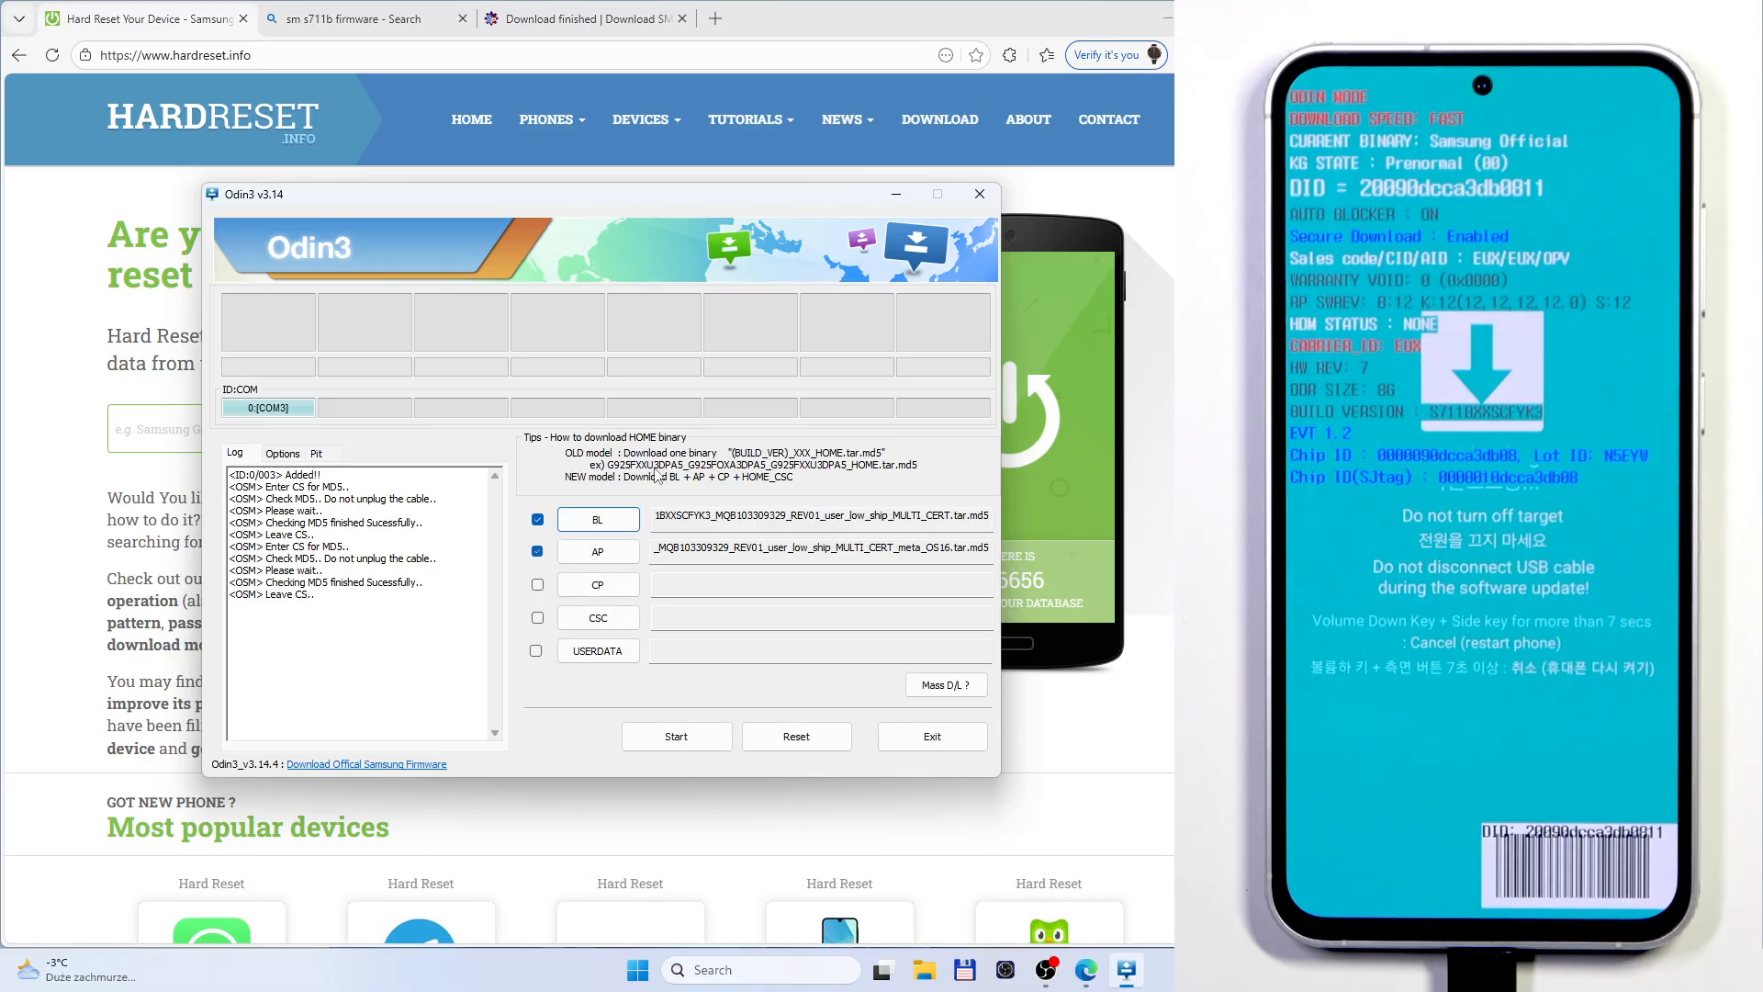
click(597, 584)
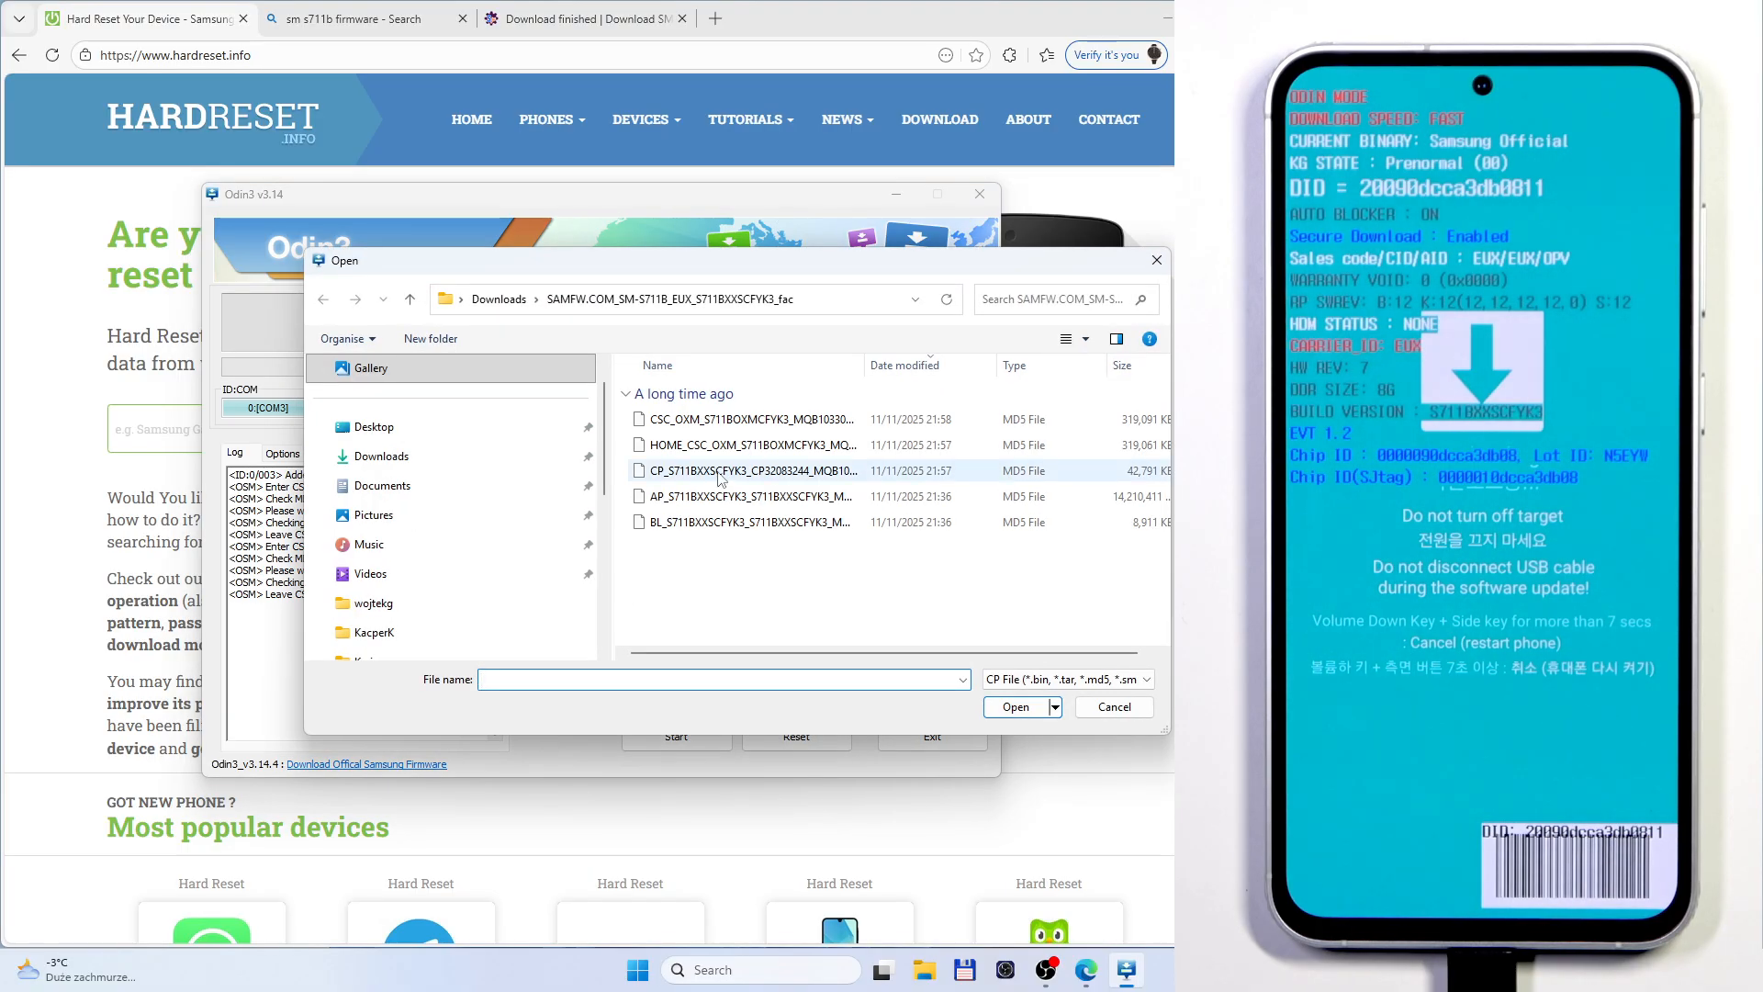
click(721, 471)
click(1016, 706)
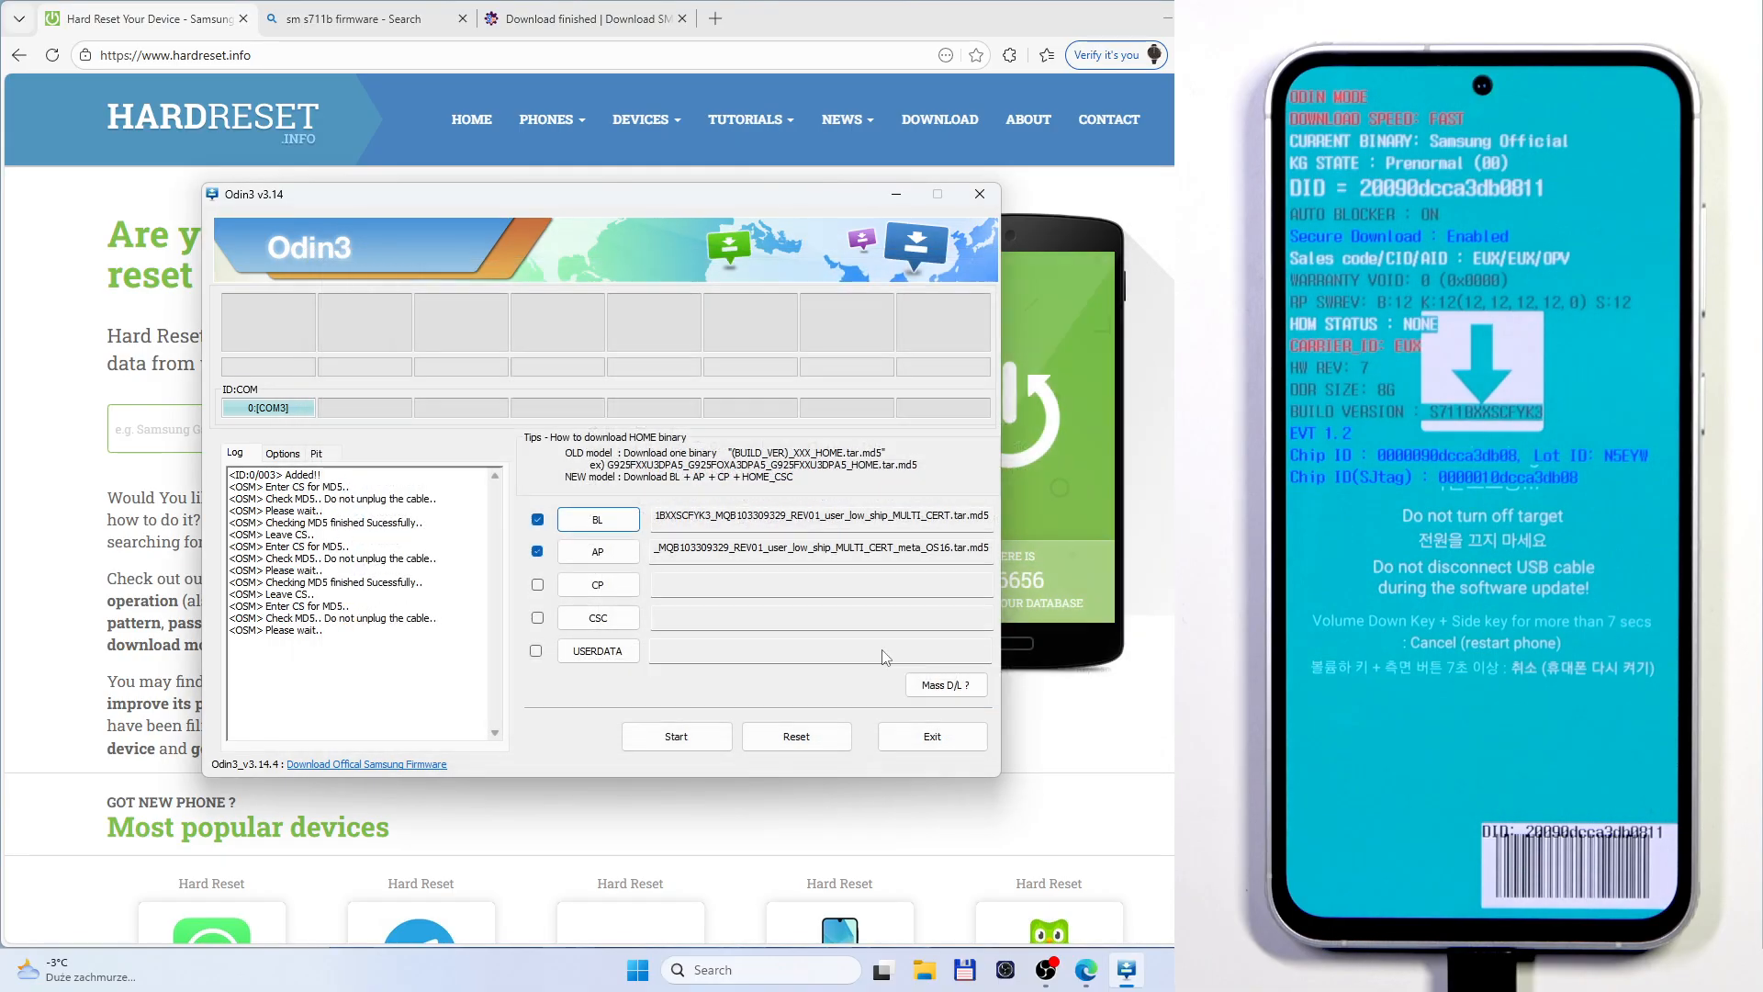
- Load the HOME_CSC_OXM_S711BOXMCFYK3 file into the CSC slot
click(618, 618)
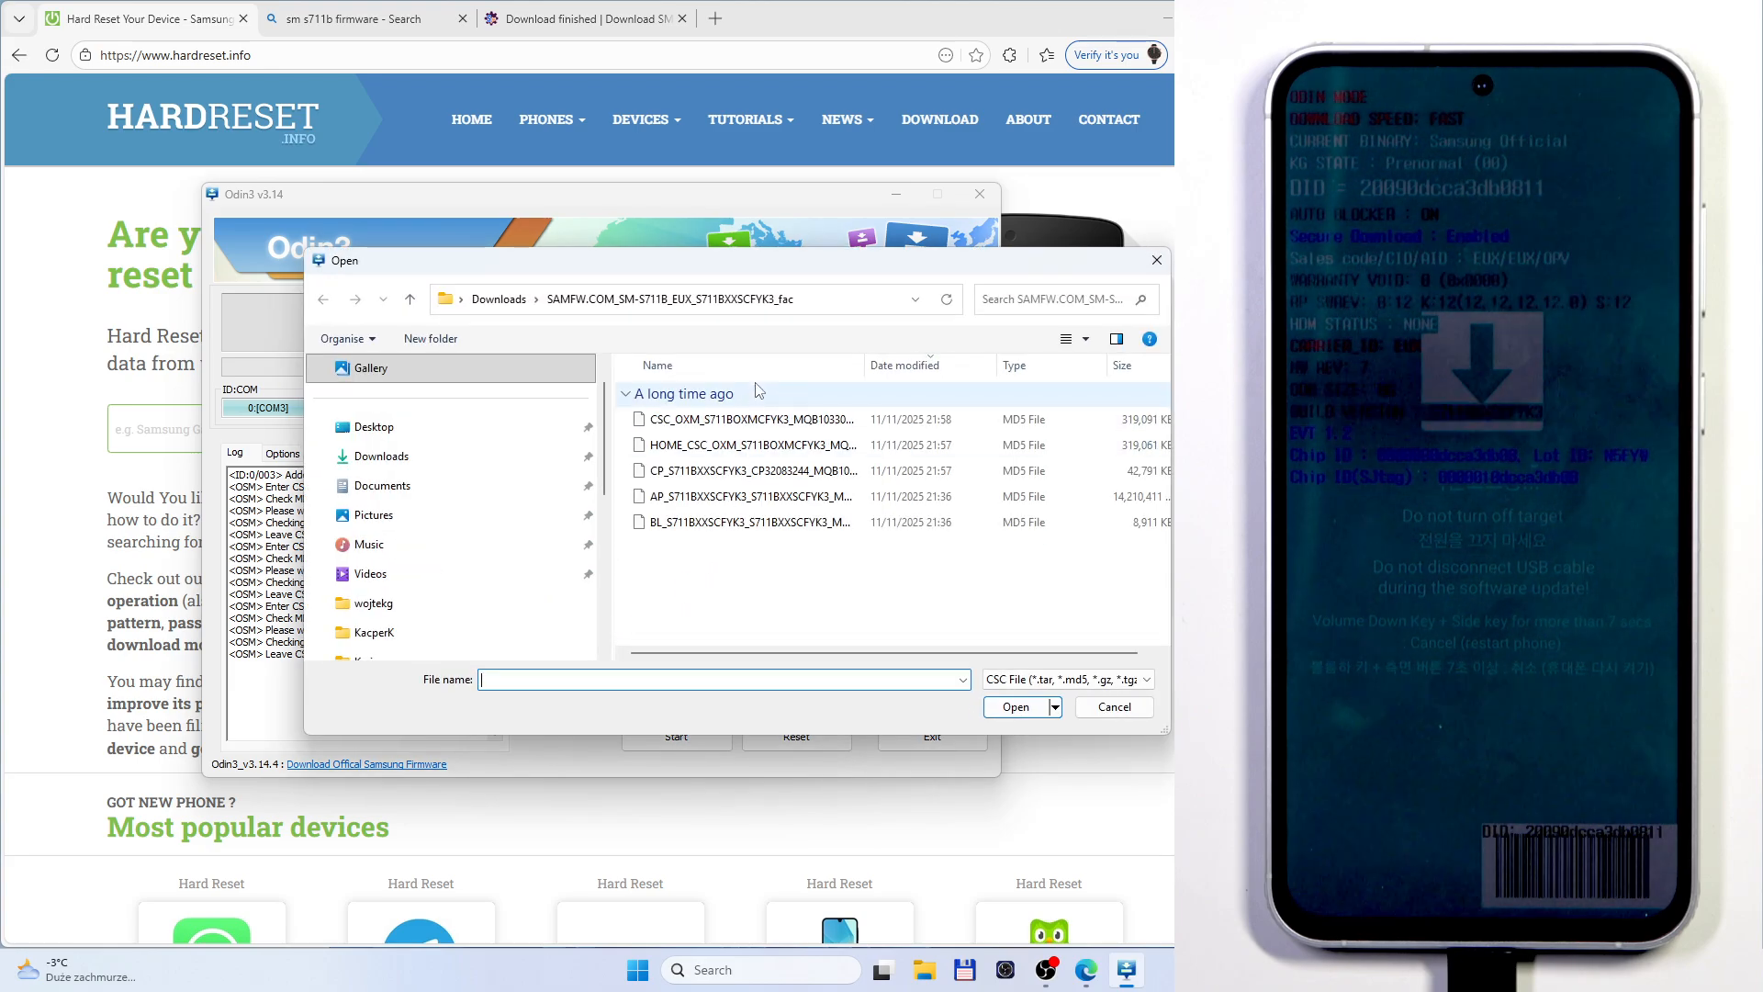
click(720, 446)
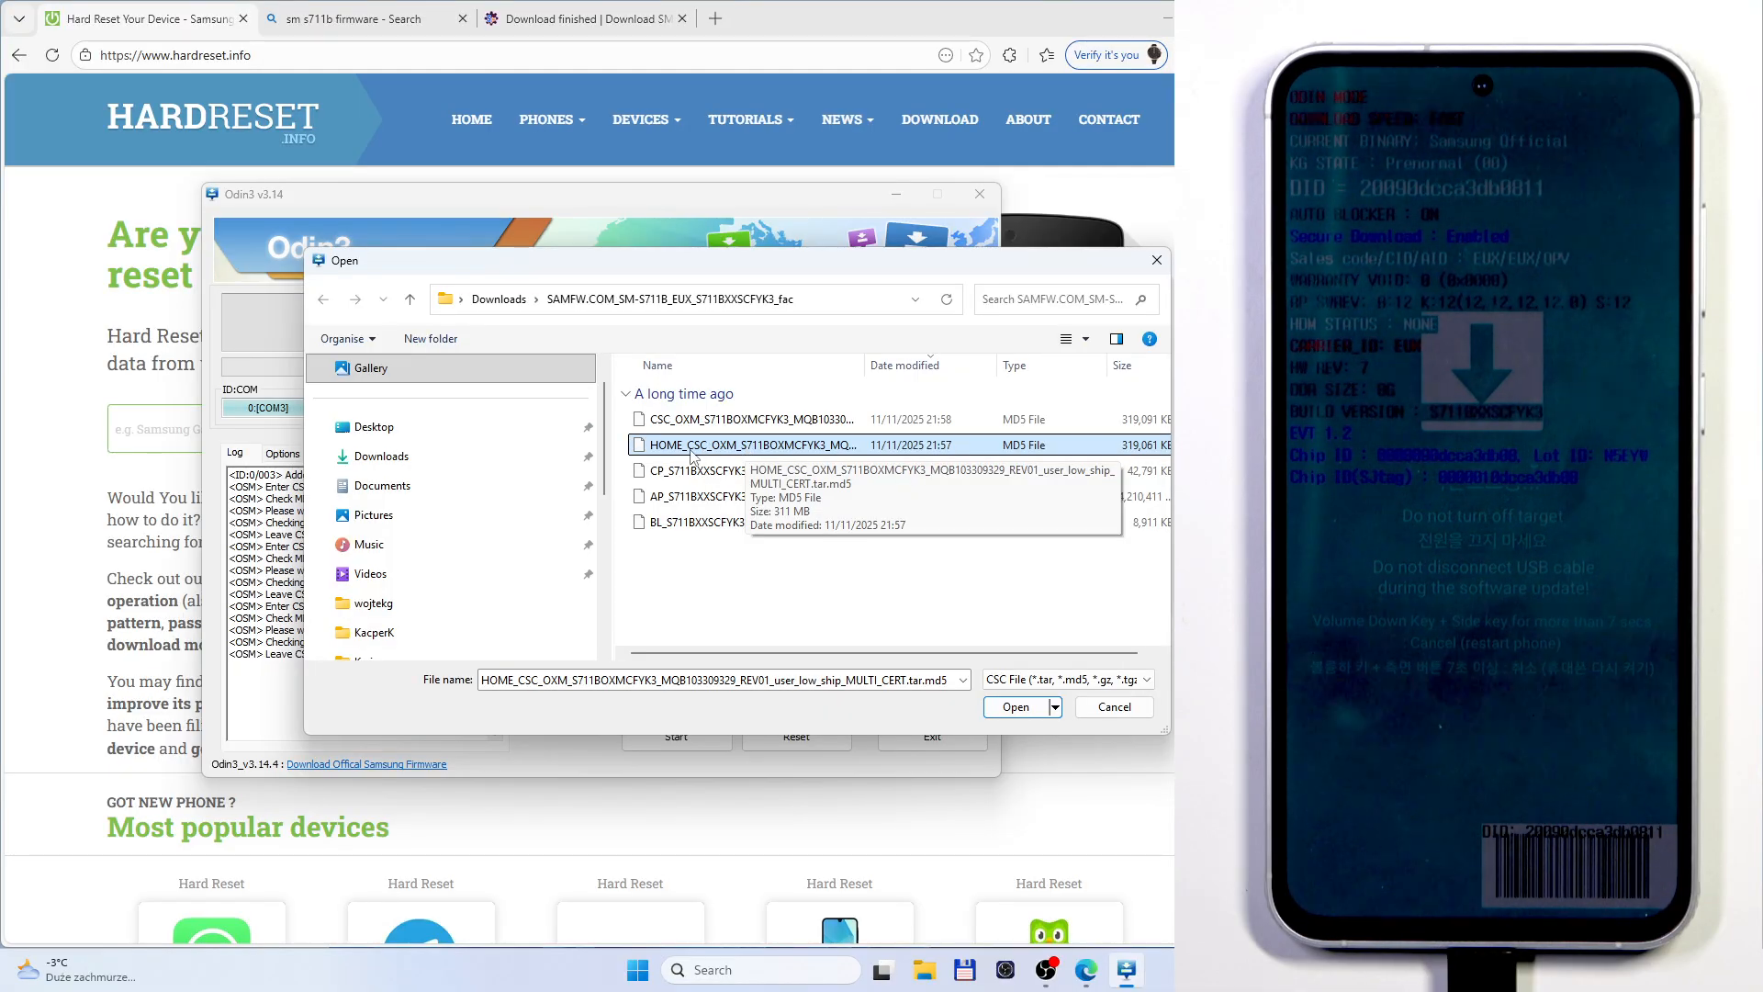
click(1031, 710)
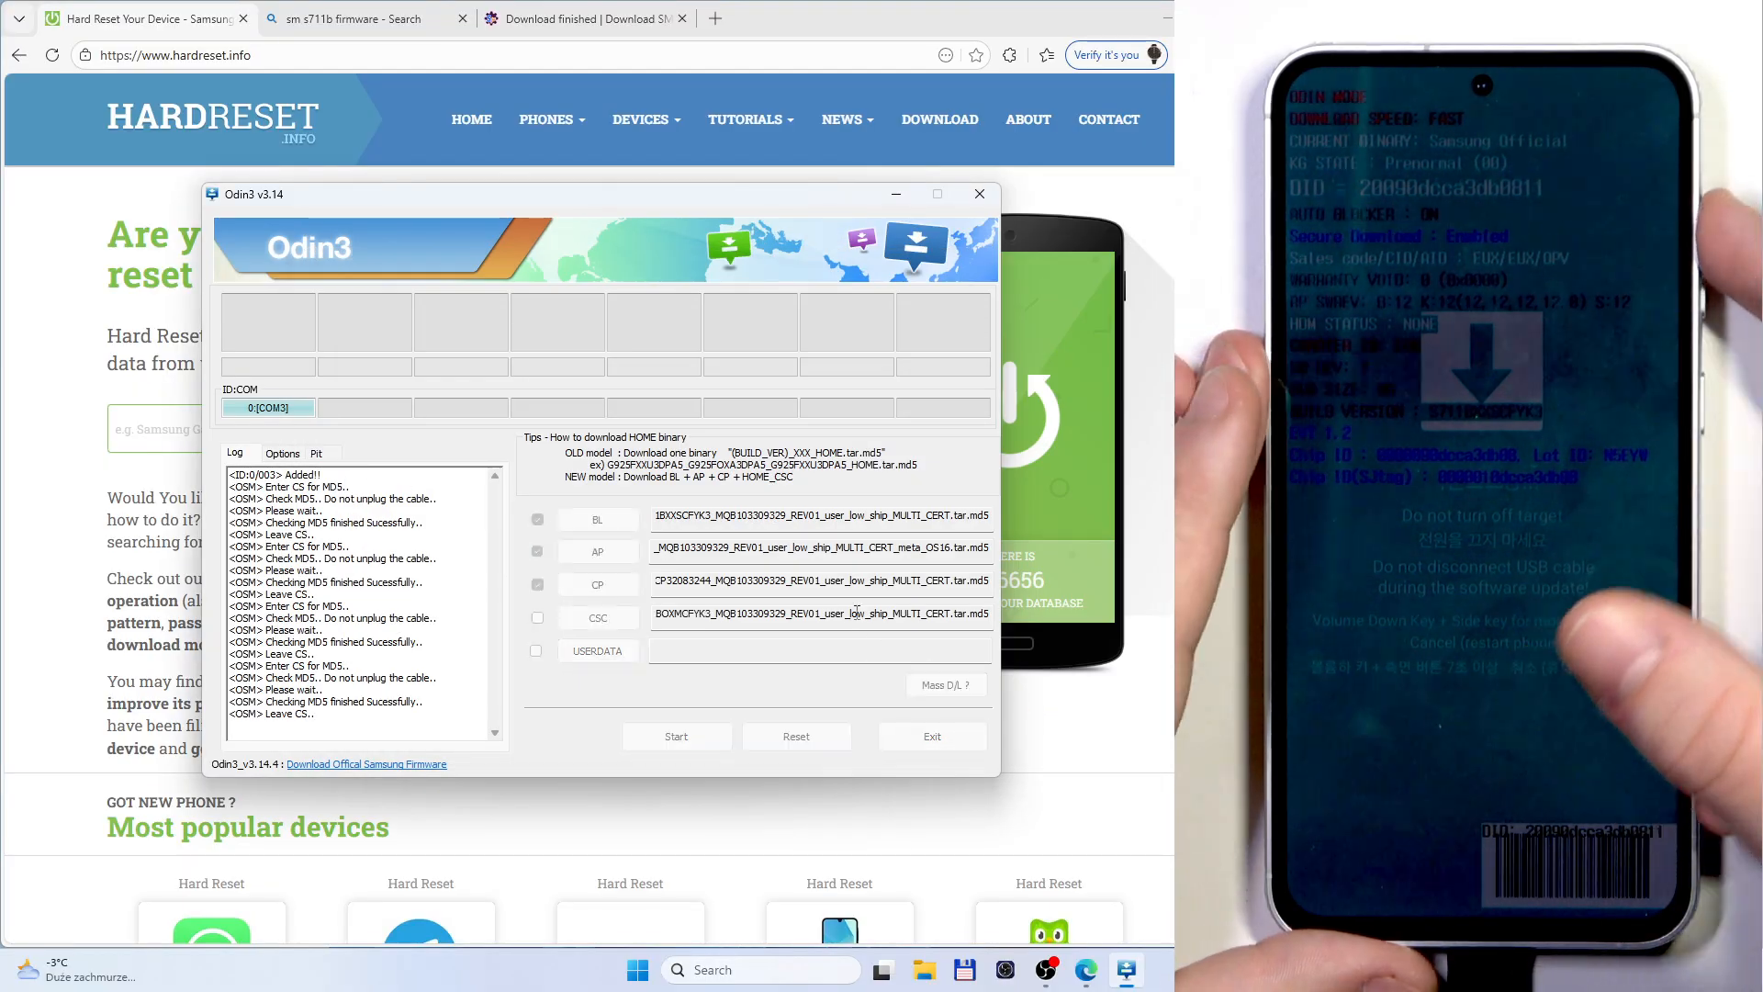
- Flash the loaded BL, AP, CP and CSC files to the connected phone, and close Odin3 once flashing completes
click(648, 737)
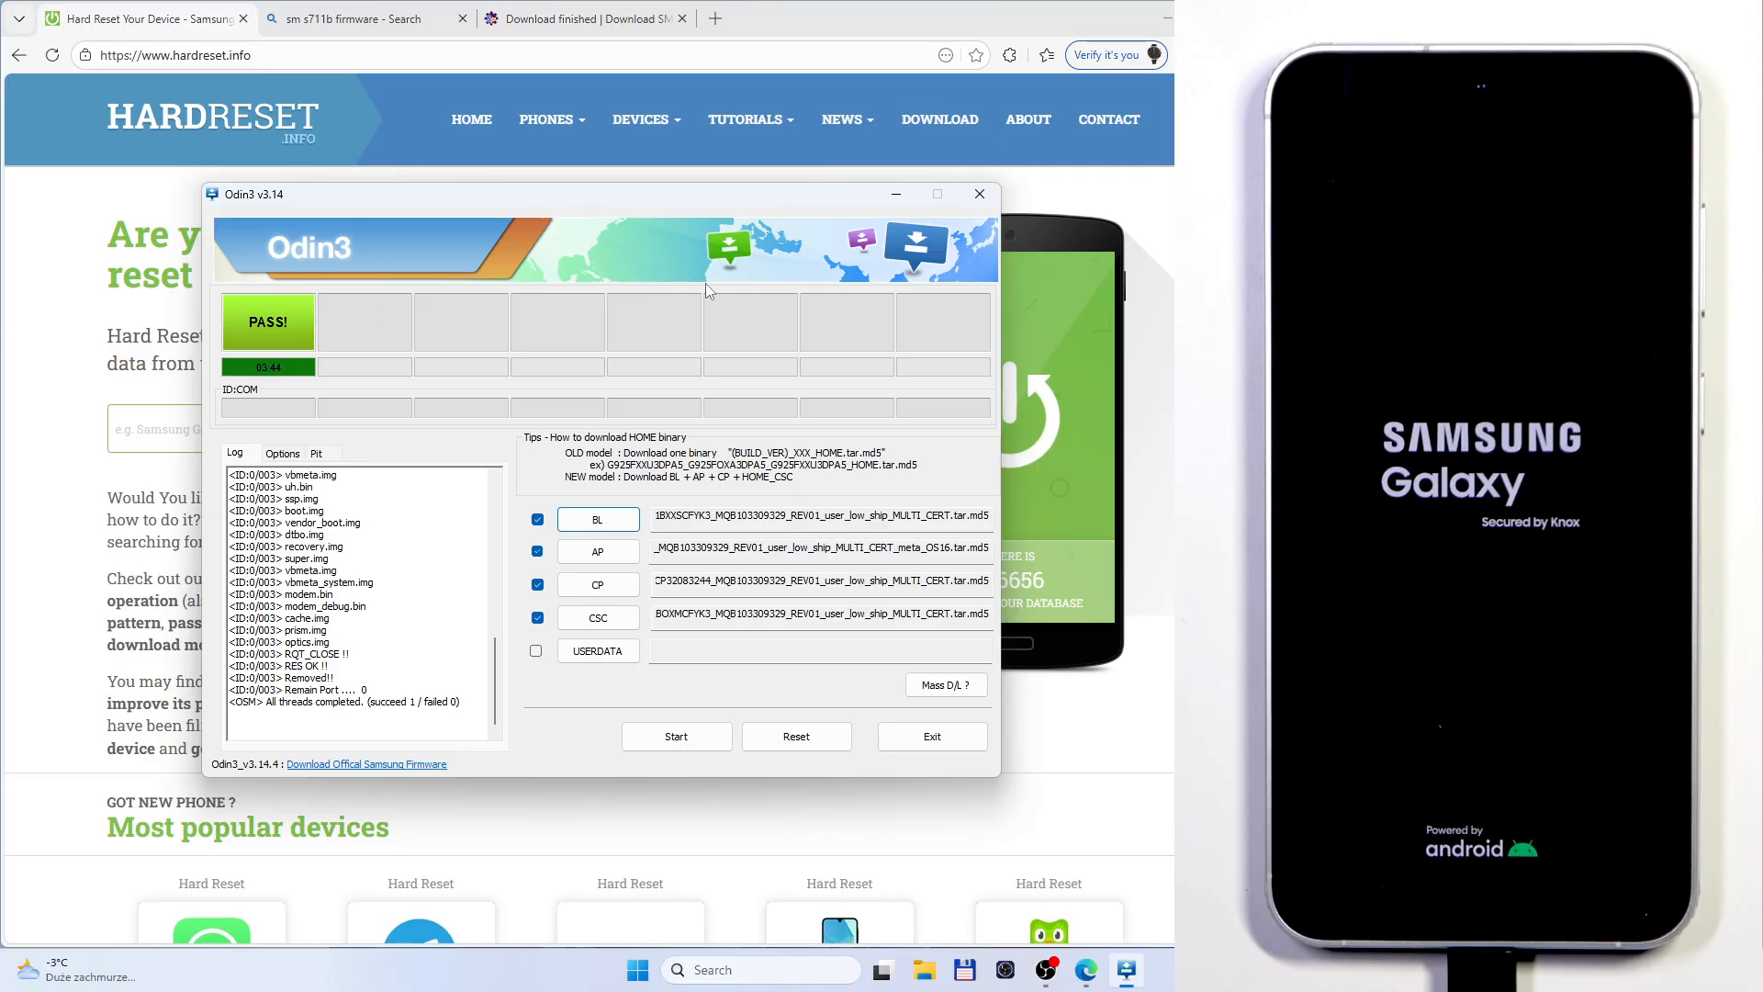
click(981, 194)
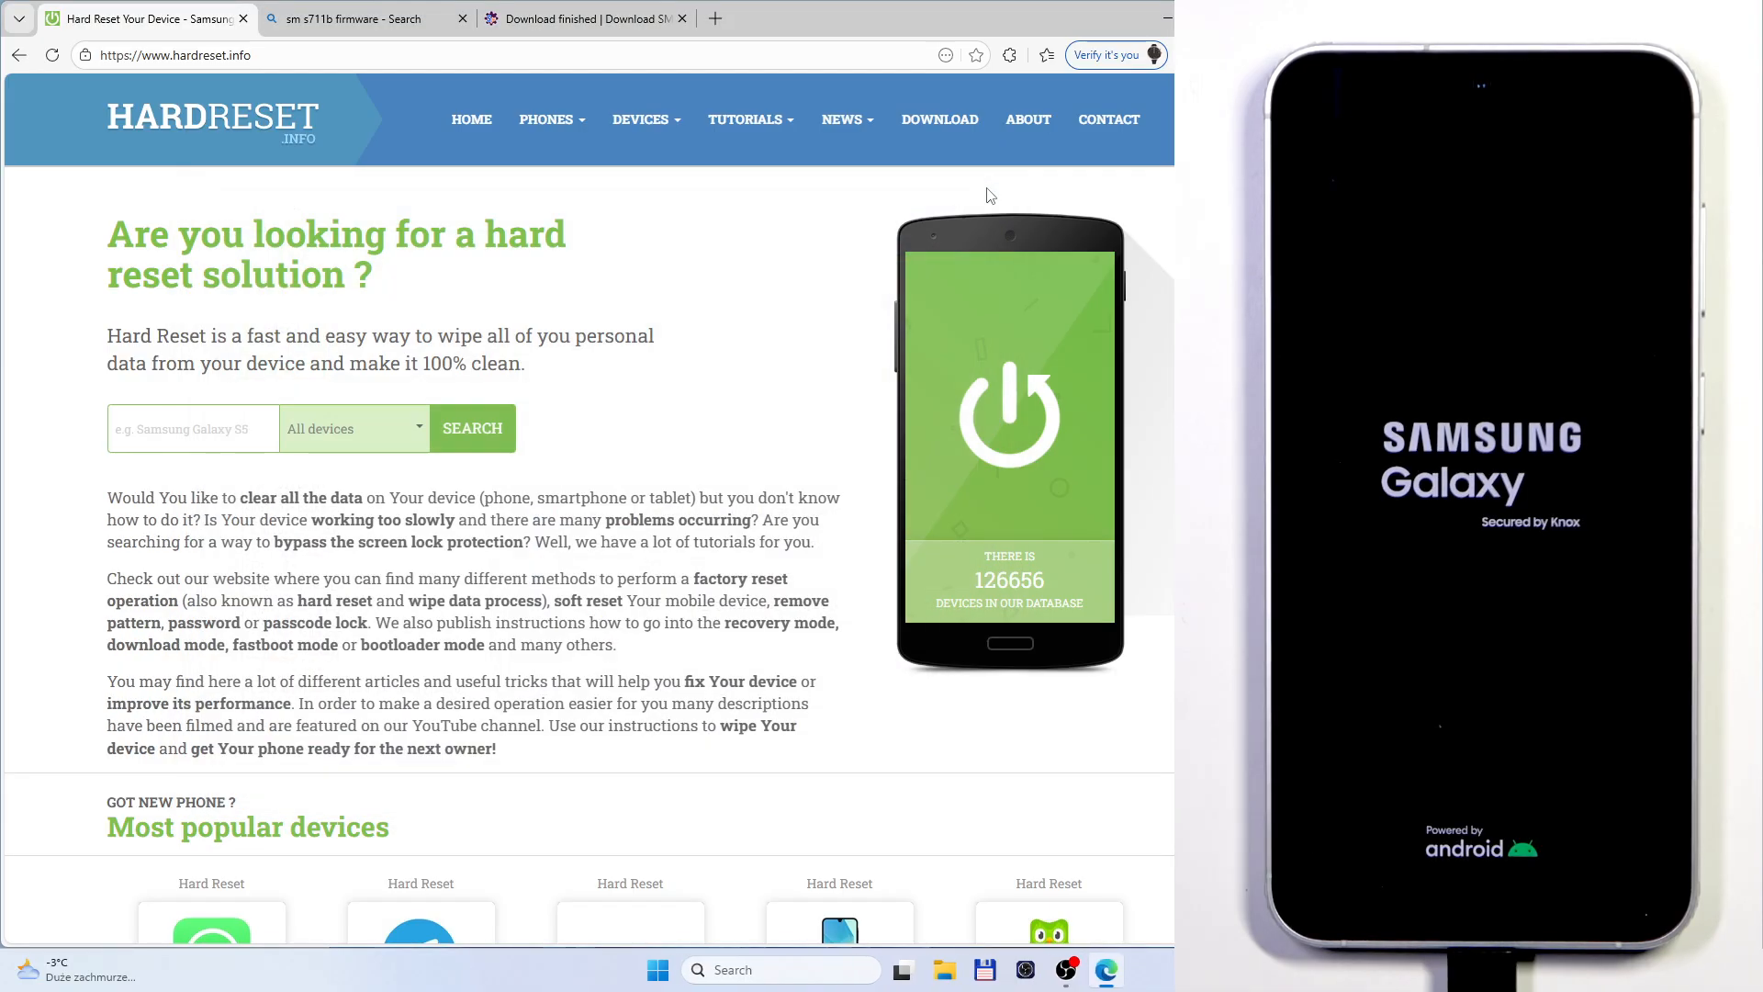